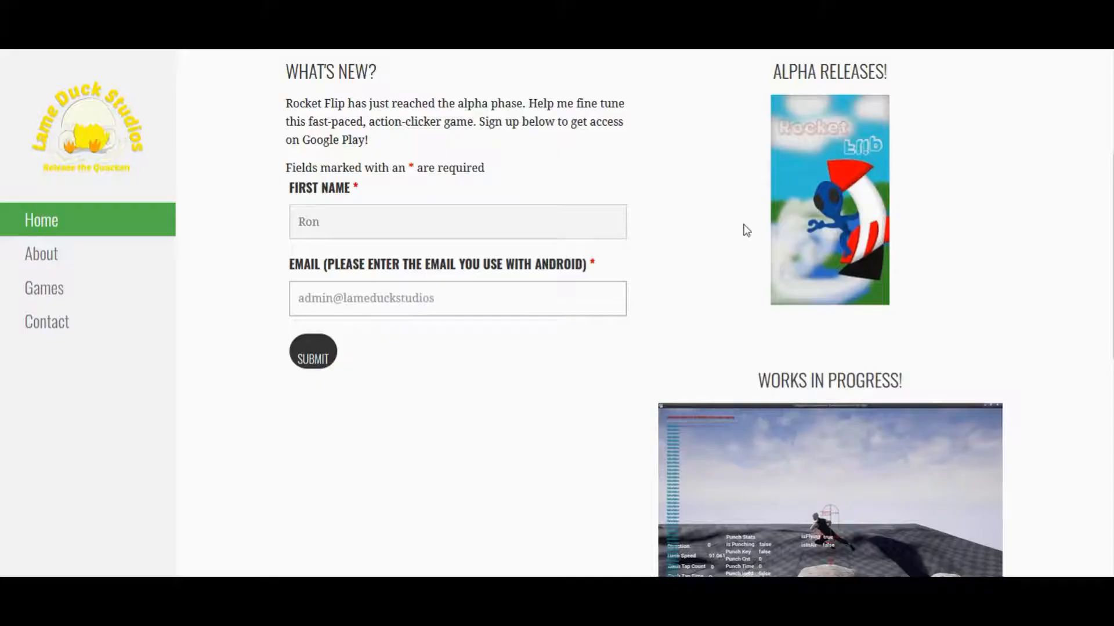
pyautogui.write('.com')
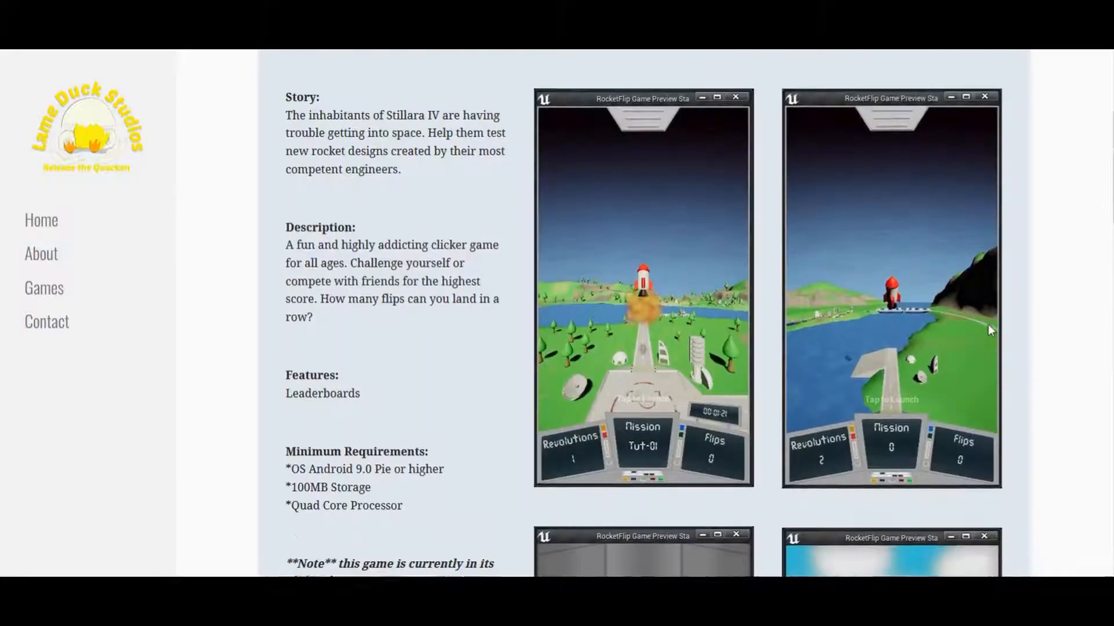
pyautogui.scroll(-5, 987, 325)
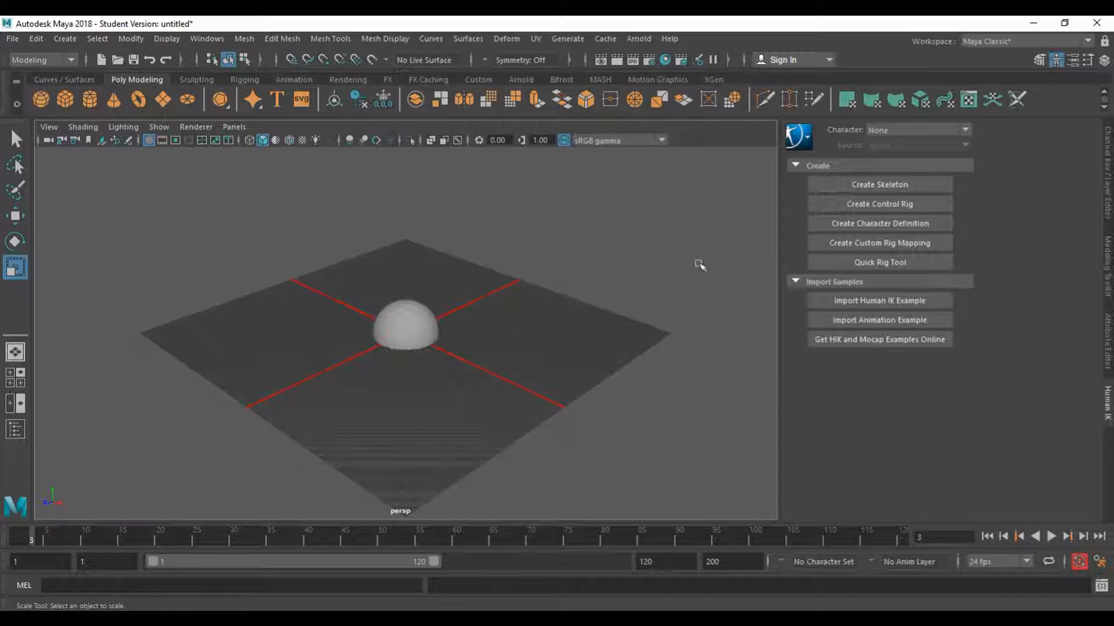
# - Replace the sphere with a polygon cube at the origin, scaled uniformly to about 230
pyautogui.click(1109, 158)
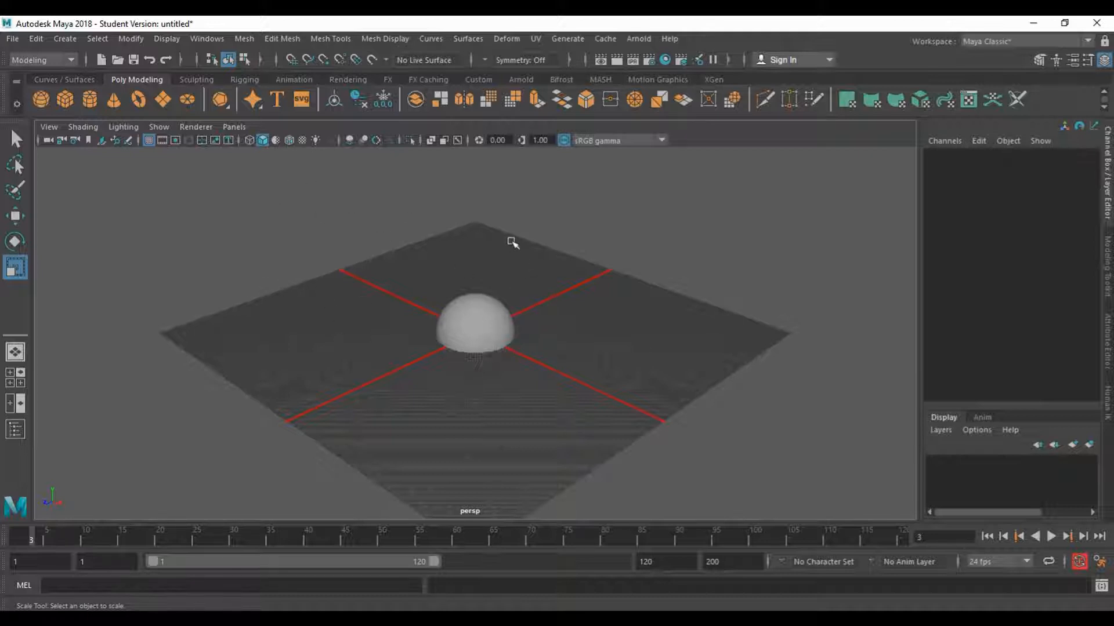
pyautogui.click(500, 329)
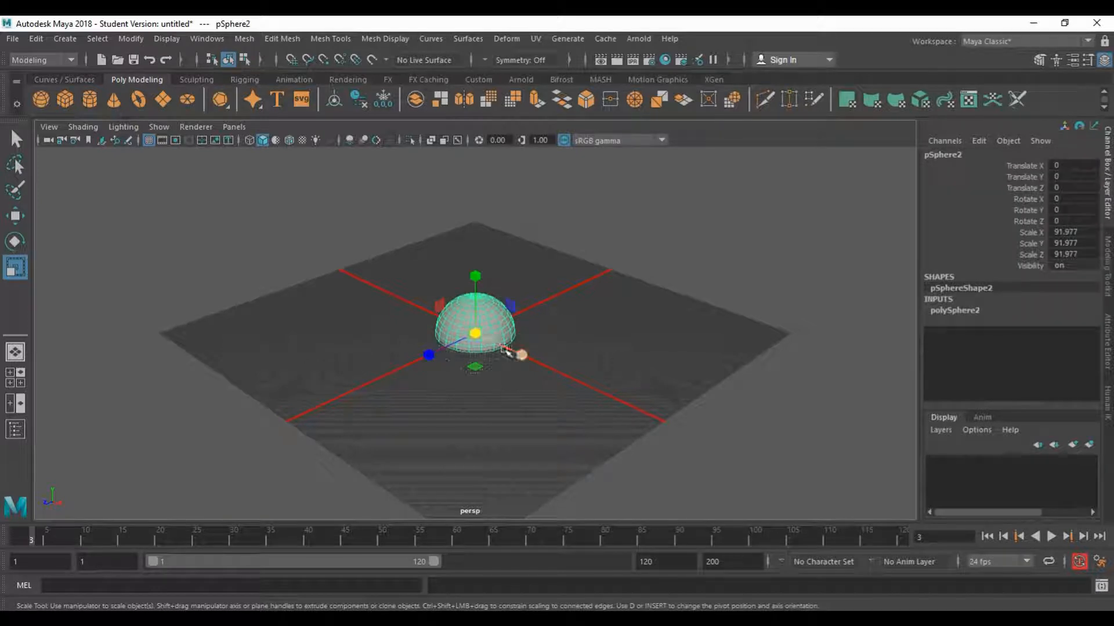
pyautogui.press('Delete')
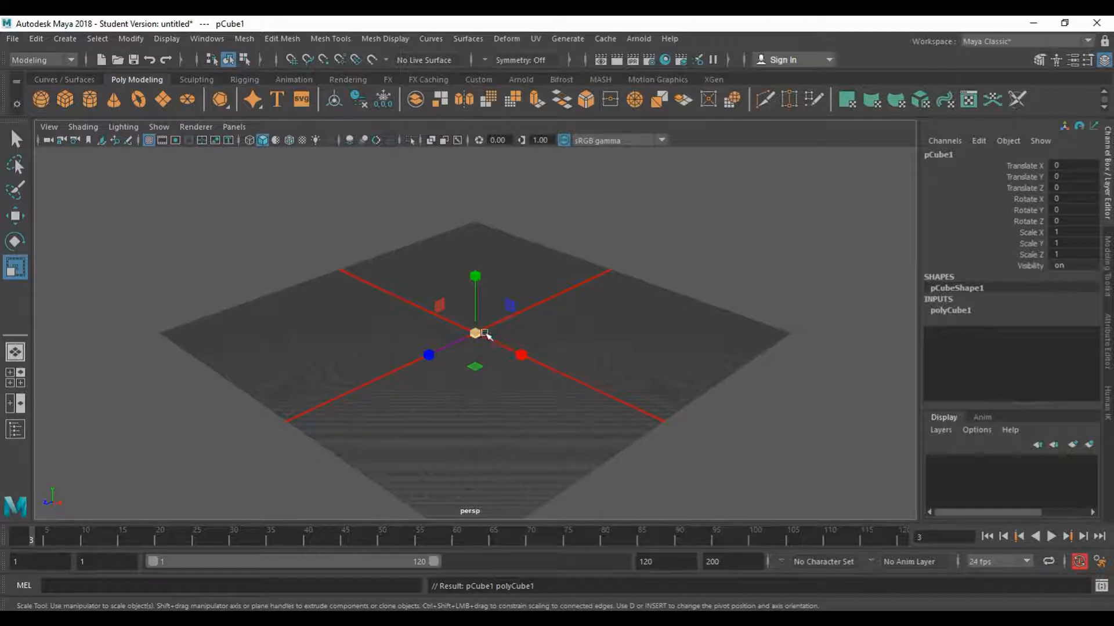
pyautogui.moveTo(485, 328); pyautogui.dragTo(571, 255)
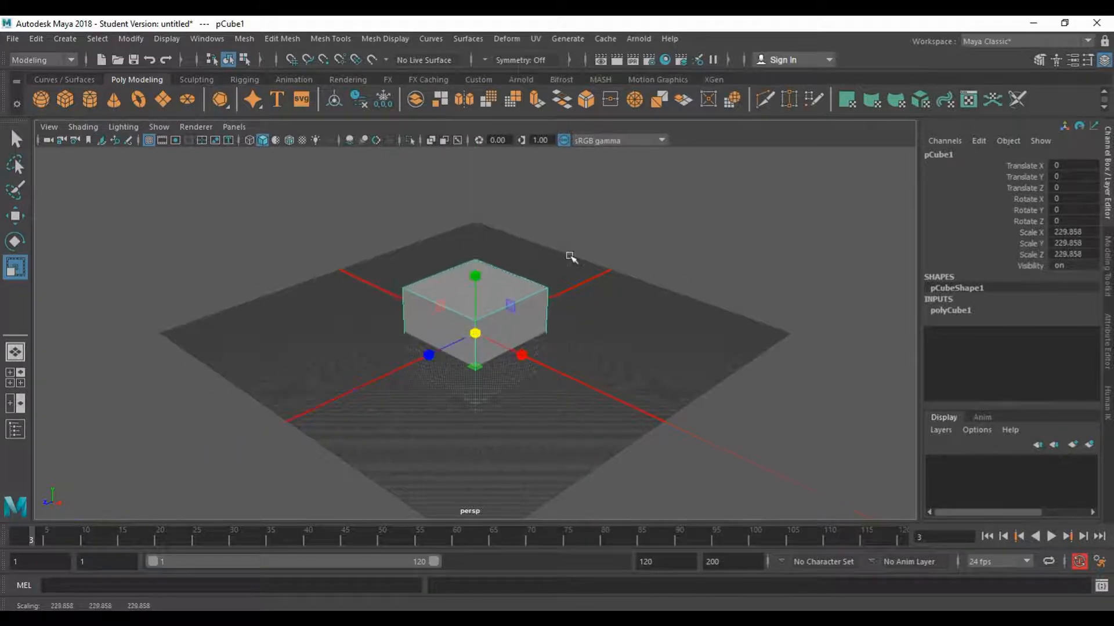
pyautogui.press('w')
pyautogui.press('r')
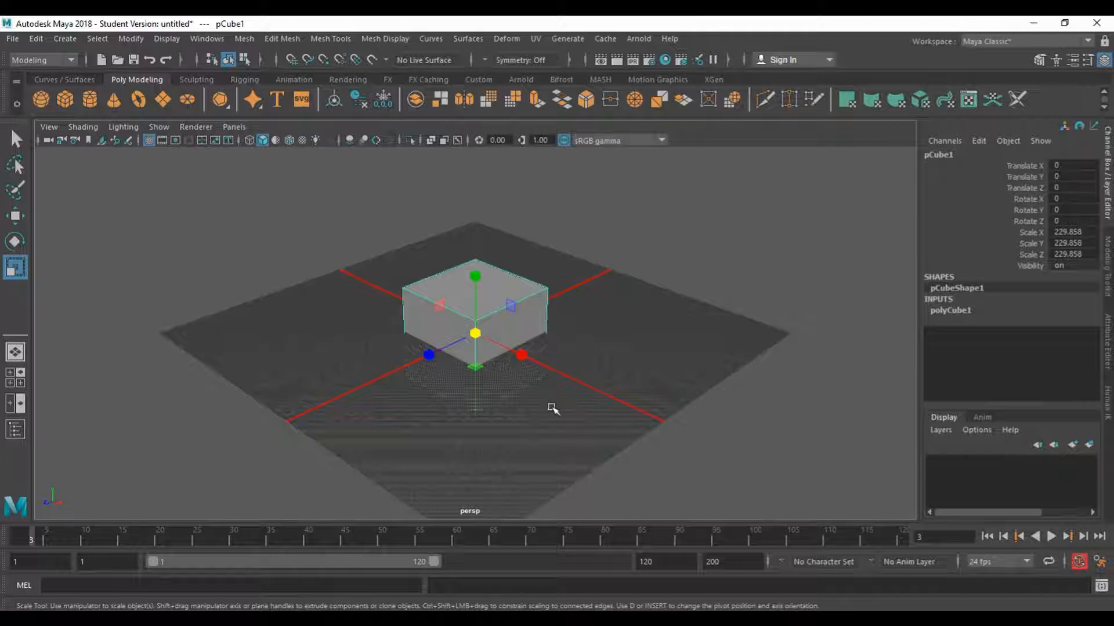
pyautogui.press('space')
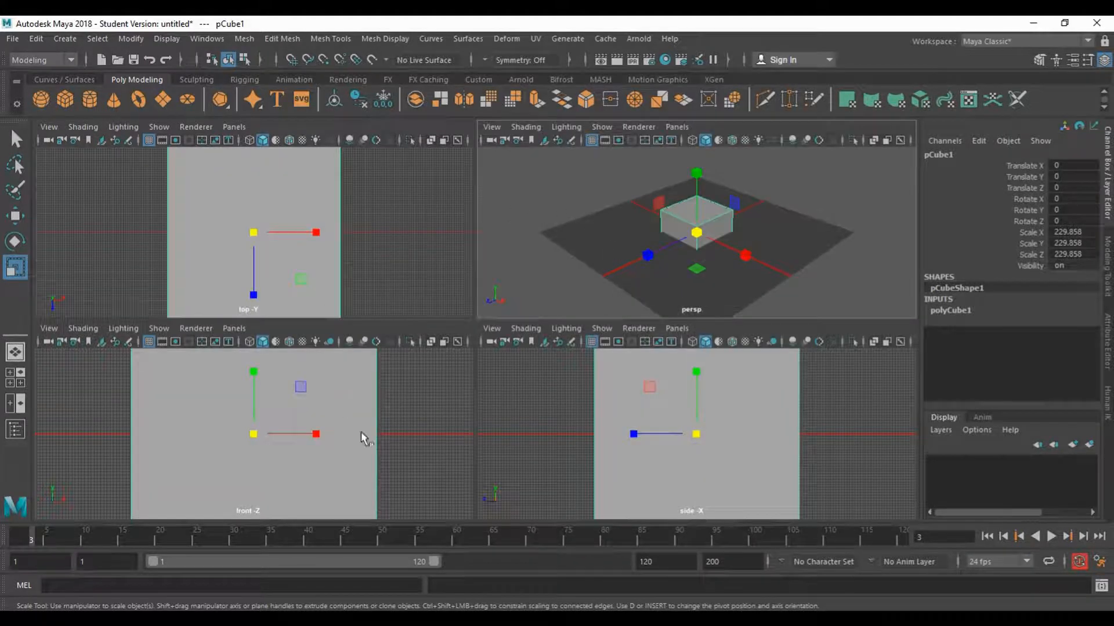
pyautogui.press('space')
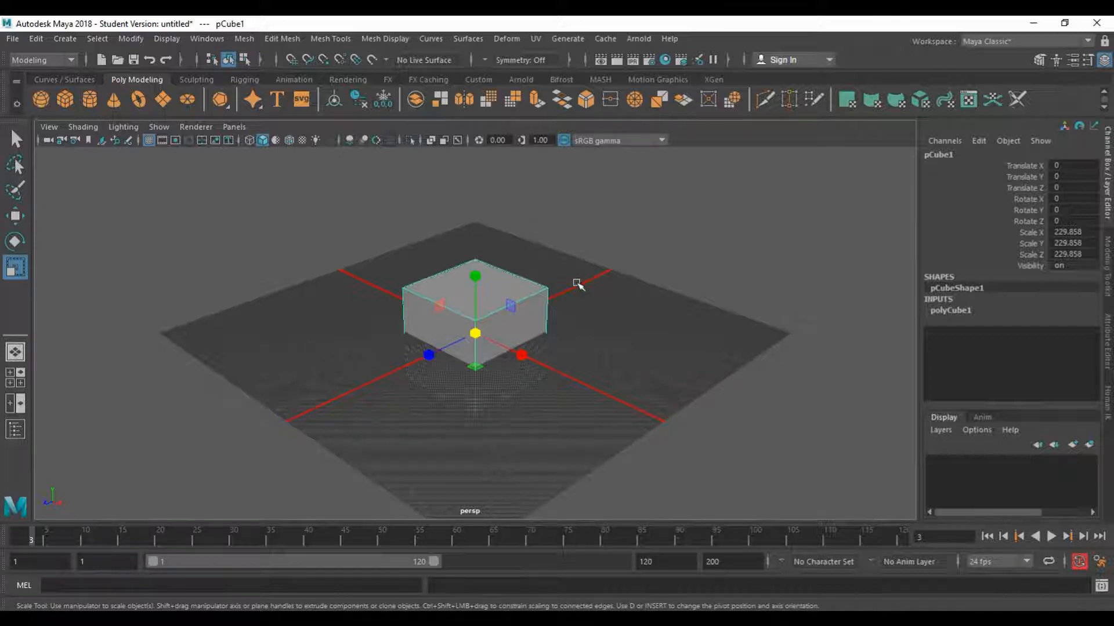
# - Move the cube to about X -21.8, Y 9.9, Z 6.7 and rotate it to about -31.8° in X and 47.3° in Z
pyautogui.press('q')
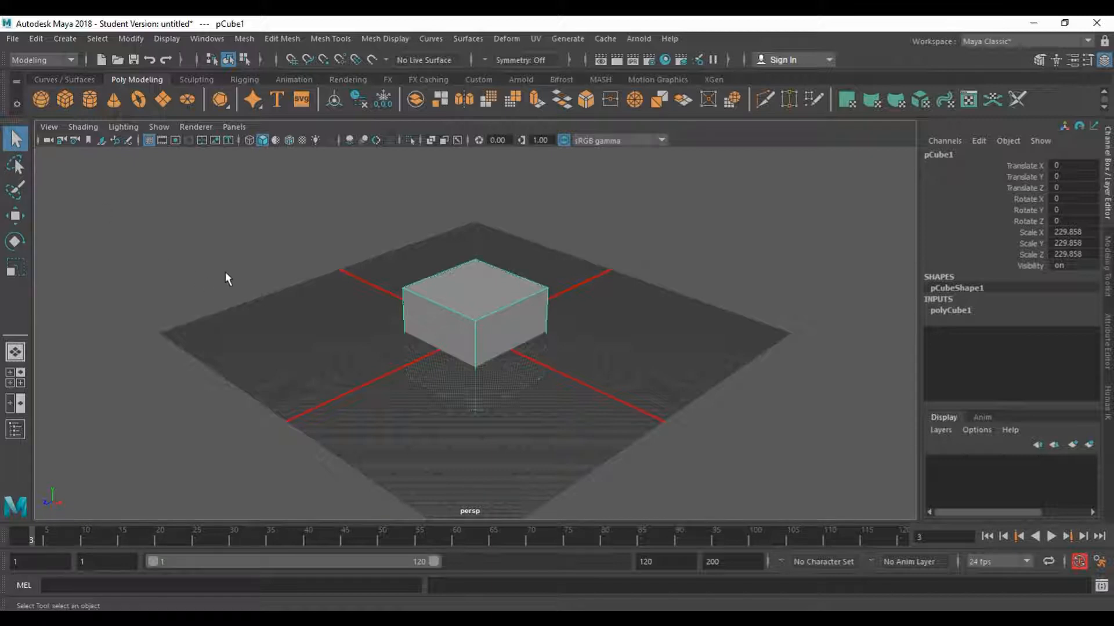
pyautogui.press('w')
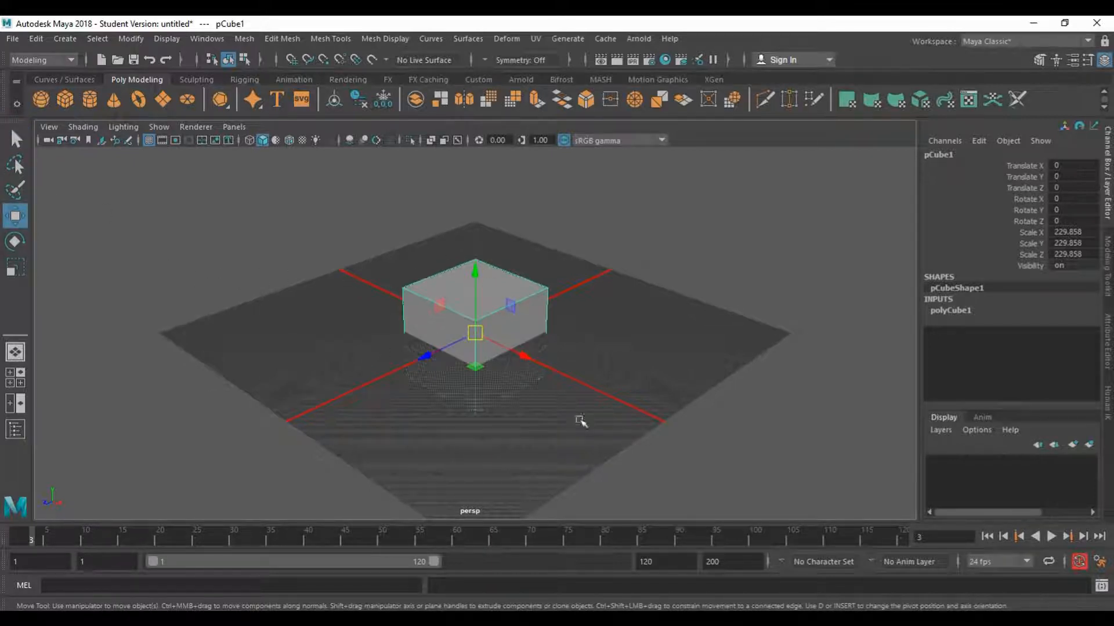
pyautogui.click(428, 355)
pyautogui.moveTo(431, 357); pyautogui.dragTo(466, 328)
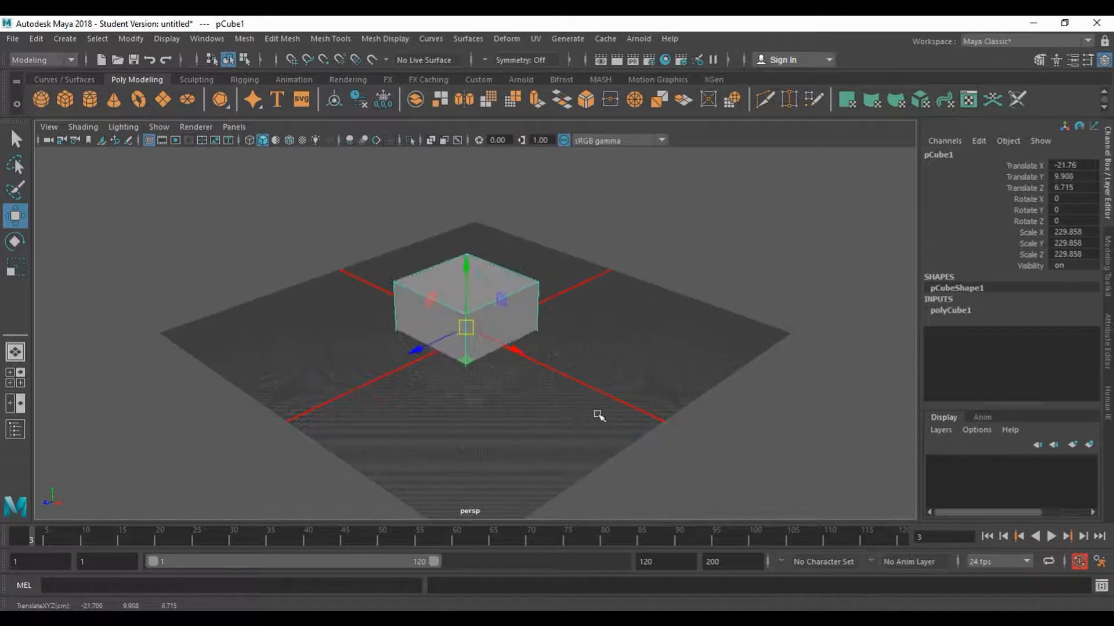
pyautogui.press('e')
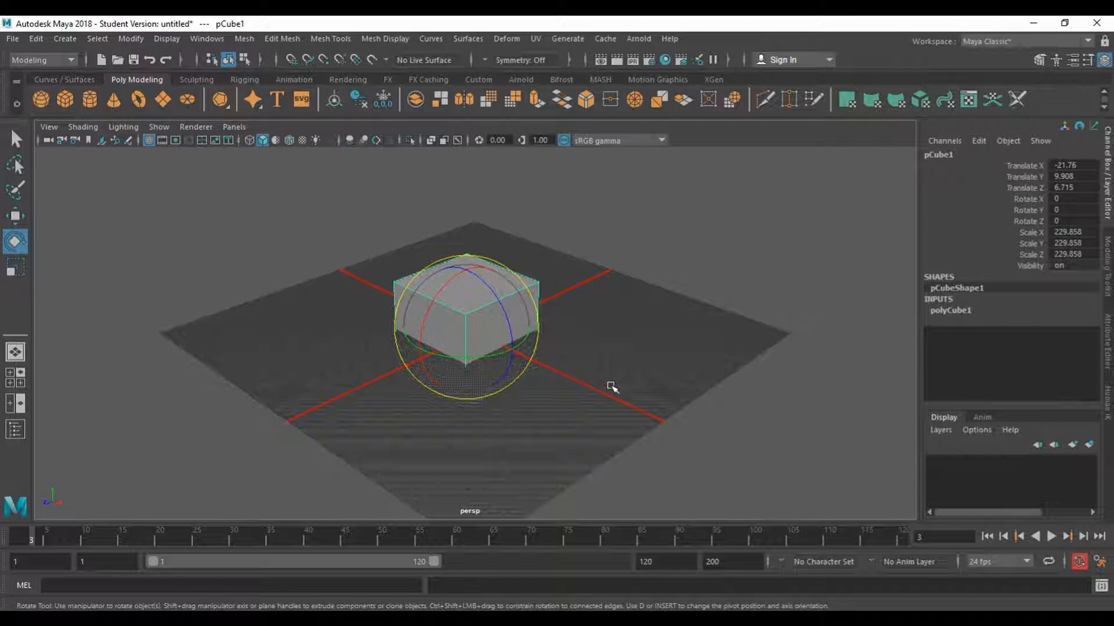
pyautogui.moveTo(430, 323); pyautogui.dragTo(485, 271)
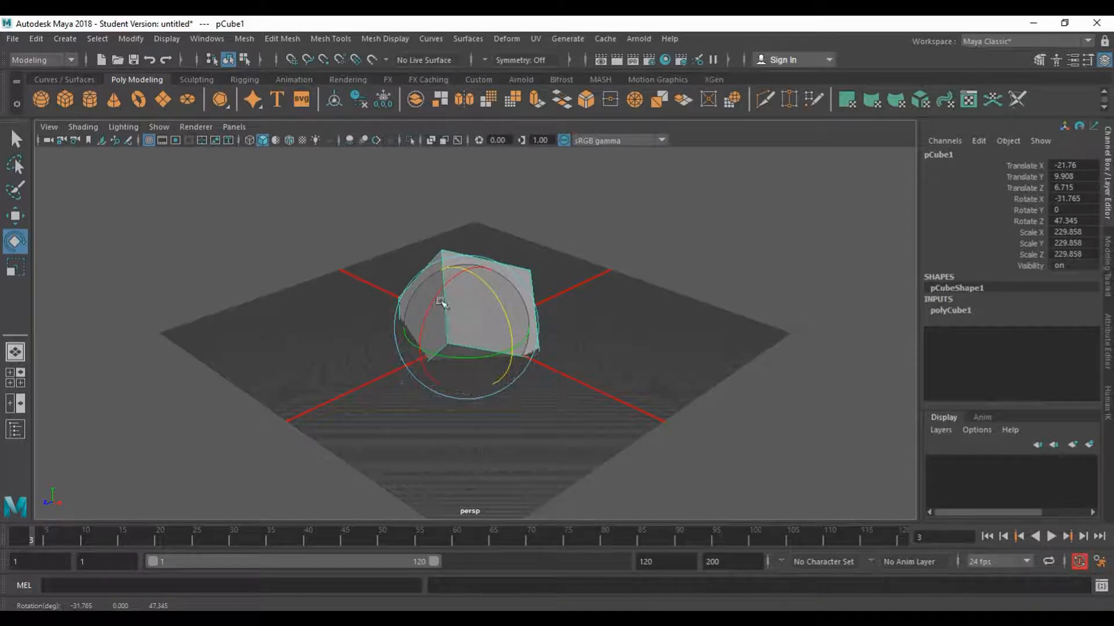
# - Highlight the cube's Translate, Rotate and Scale channels in turn to examine them, and clear the channel selection
pyautogui.click(1020, 166)
pyautogui.click(1022, 176)
pyautogui.click(1020, 187)
pyautogui.click(1019, 165)
pyautogui.click(1021, 176)
pyautogui.click(1019, 188)
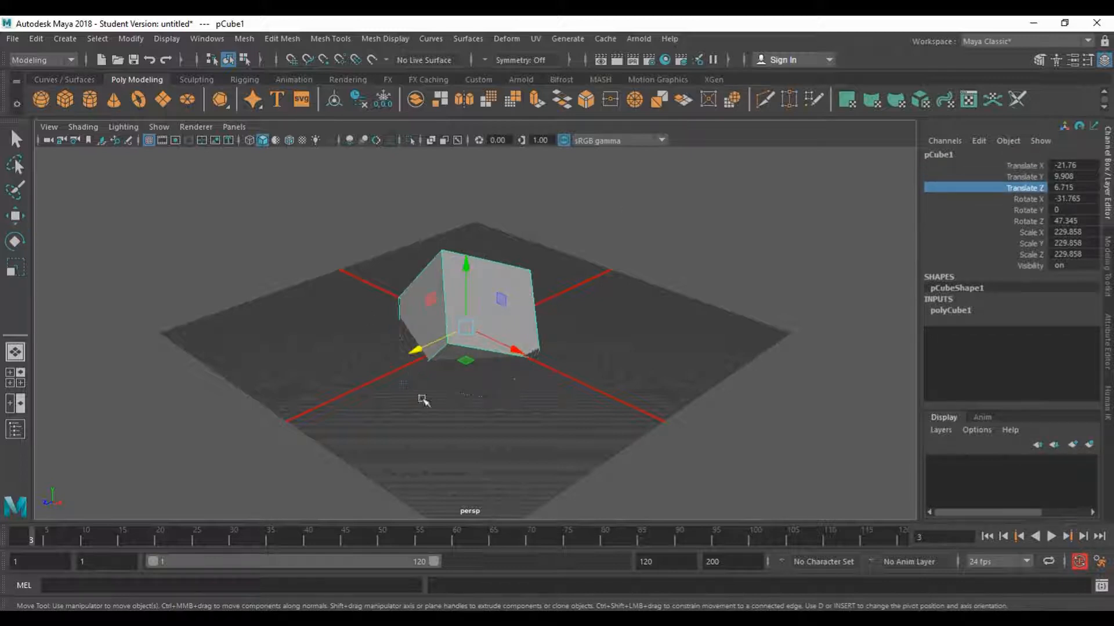
pyautogui.moveTo(1039, 198); pyautogui.dragTo(1025, 225)
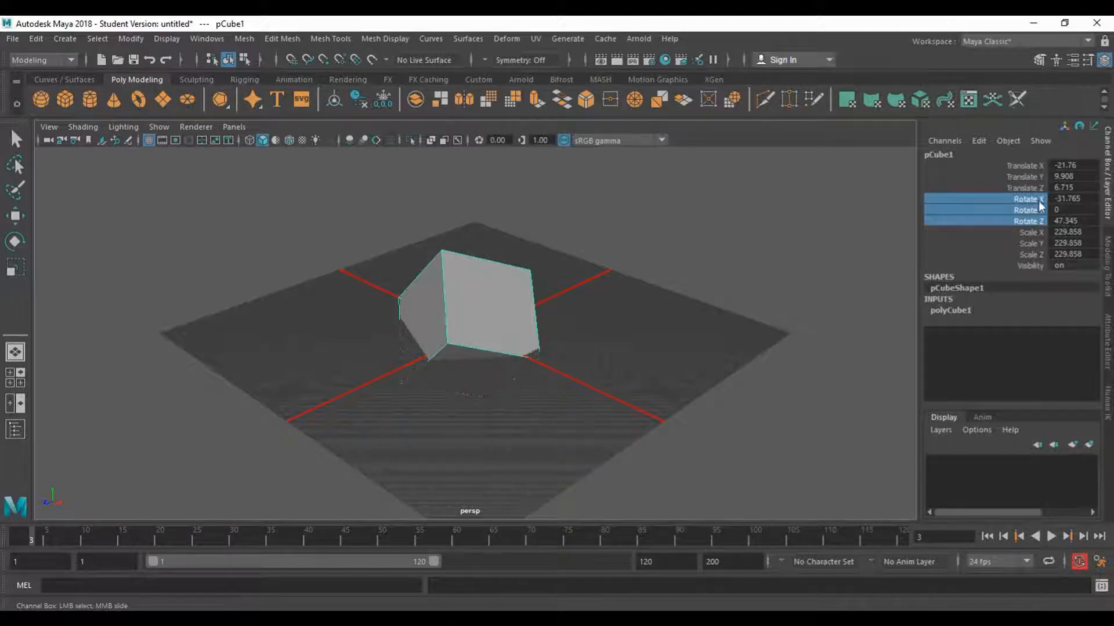
pyautogui.moveTo(1031, 238); pyautogui.dragTo(1032, 249)
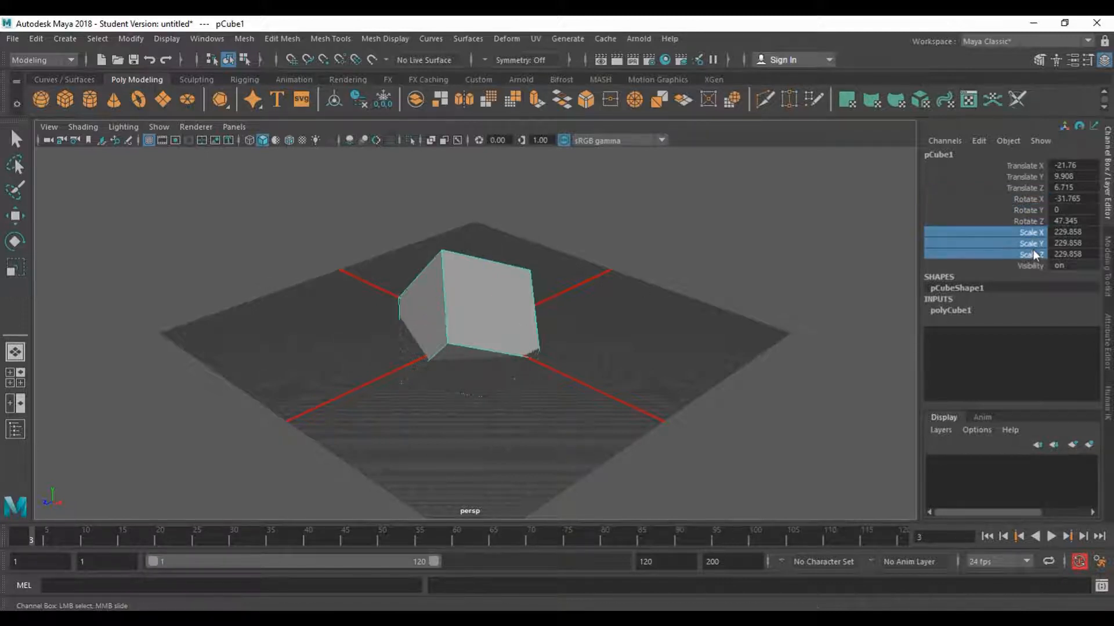
pyautogui.moveTo(1006, 161); pyautogui.dragTo(1004, 184)
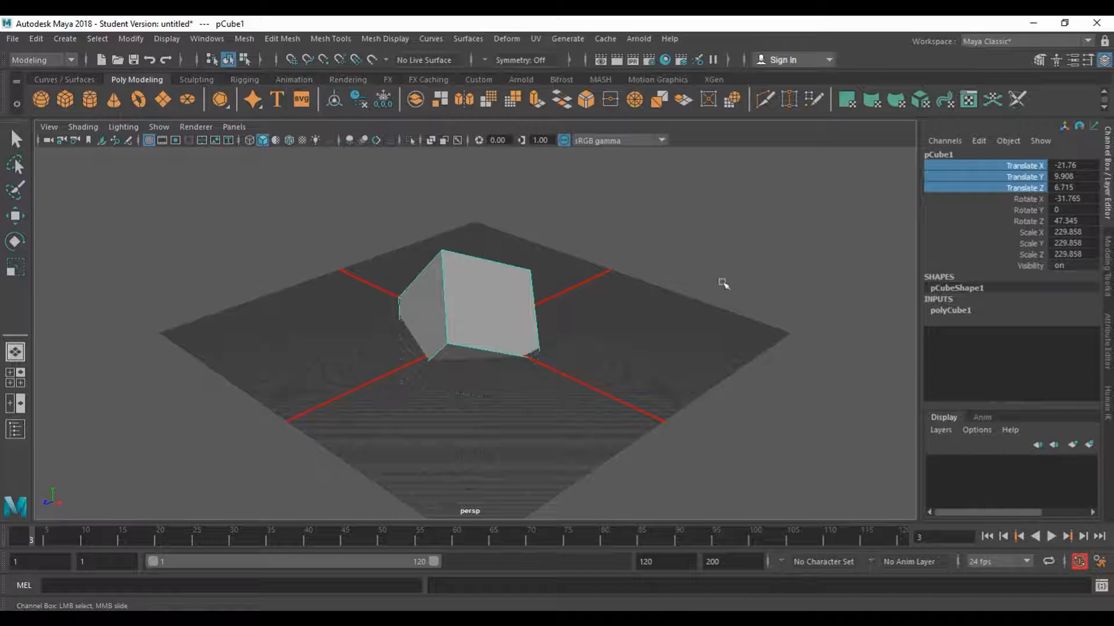
pyautogui.click(952, 253)
pyautogui.press('e')
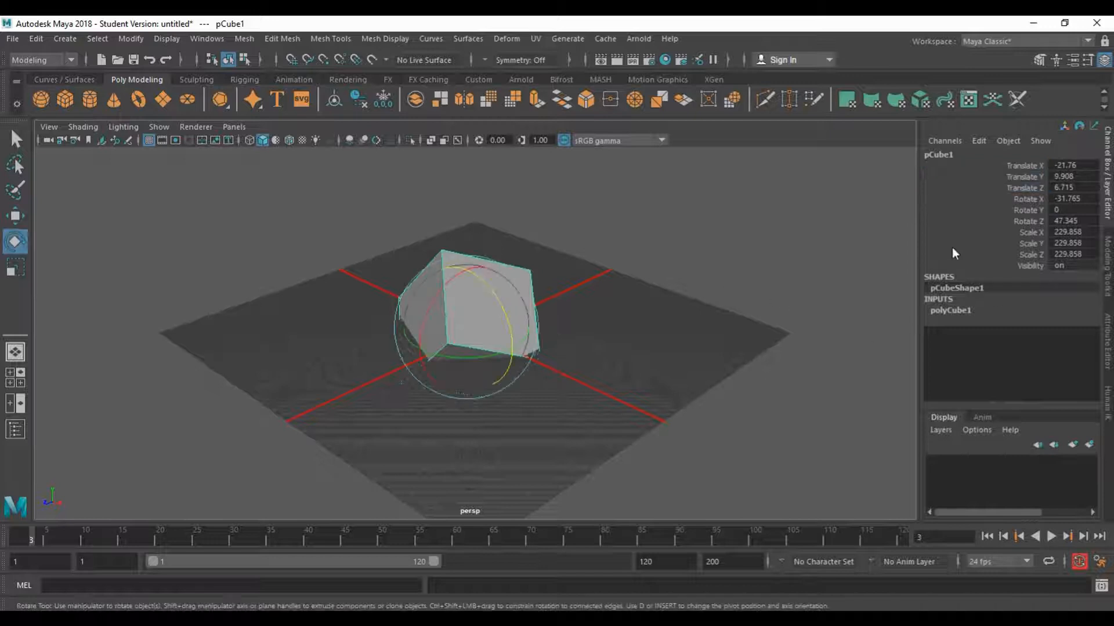
# - Examine the polyCube1 width, height, depth and subdivision attributes by expanding and highlighting them, and return to the Rotate tool
pyautogui.click(949, 310)
pyautogui.moveTo(1021, 320); pyautogui.dragTo(1015, 380)
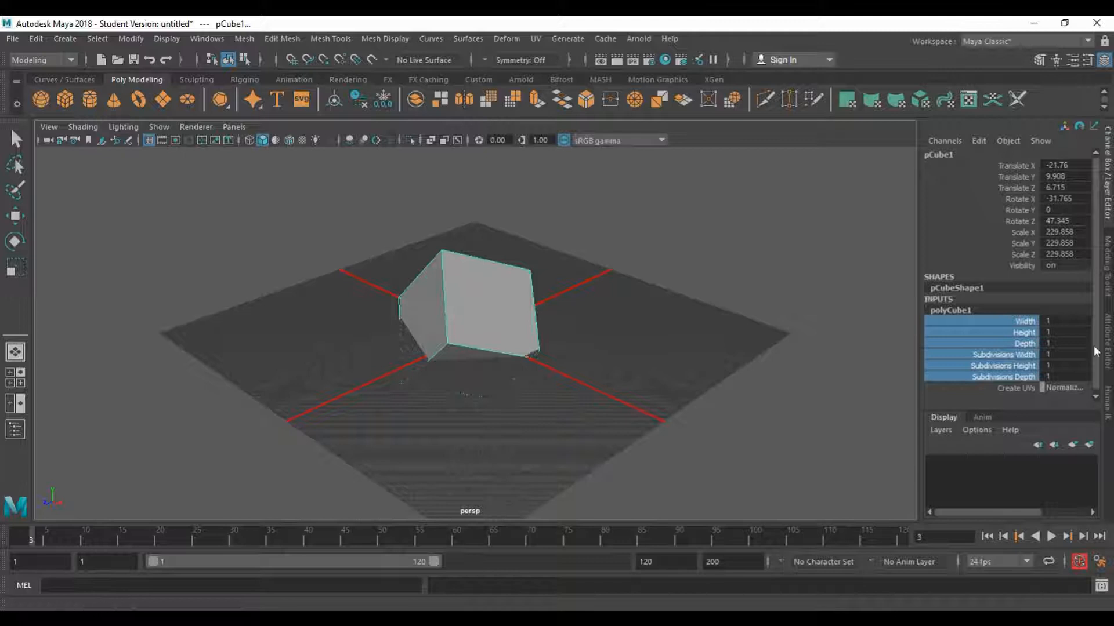
pyautogui.press('e')
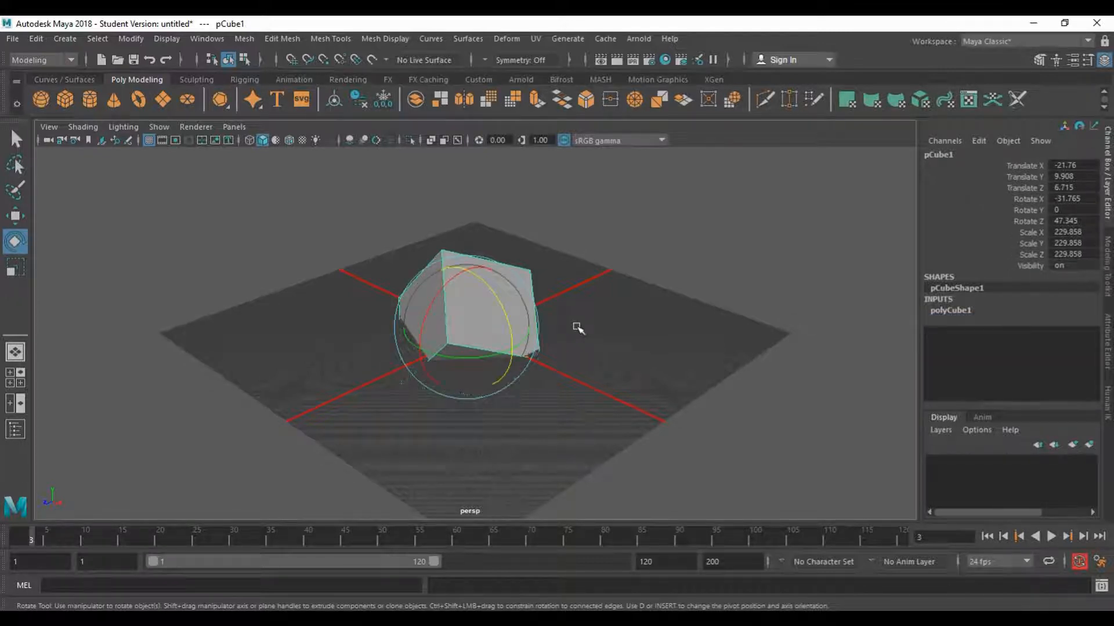
# - Cycle through the Select, Move, Rotate and Scale tools on the cube to compare their manipulators
pyautogui.press('q')
pyautogui.press('w')
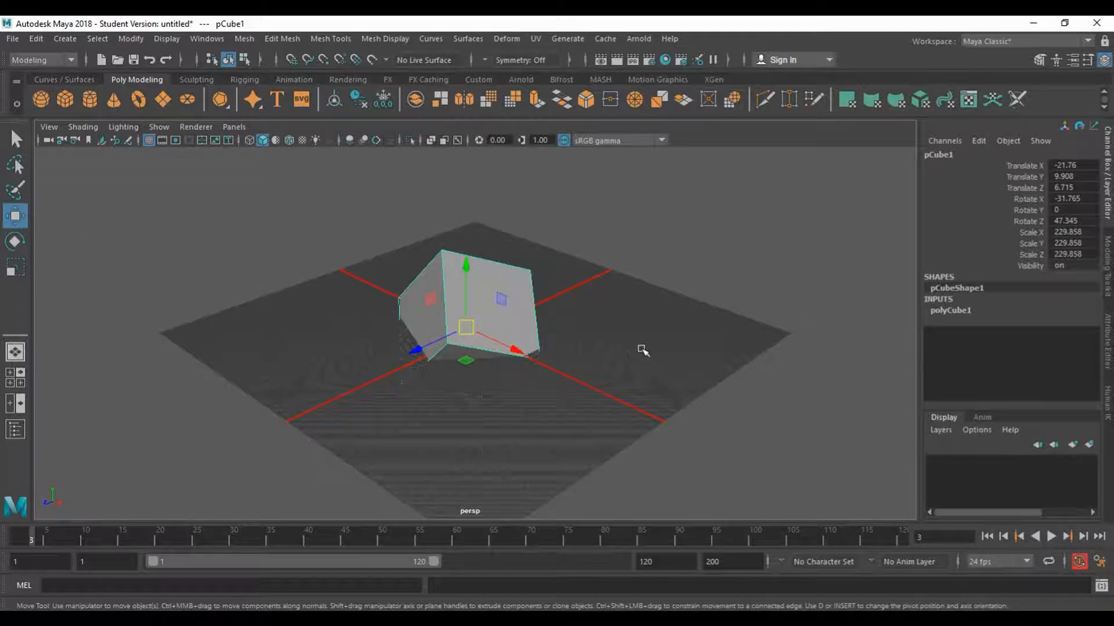
pyautogui.press('e')
pyautogui.press('r')
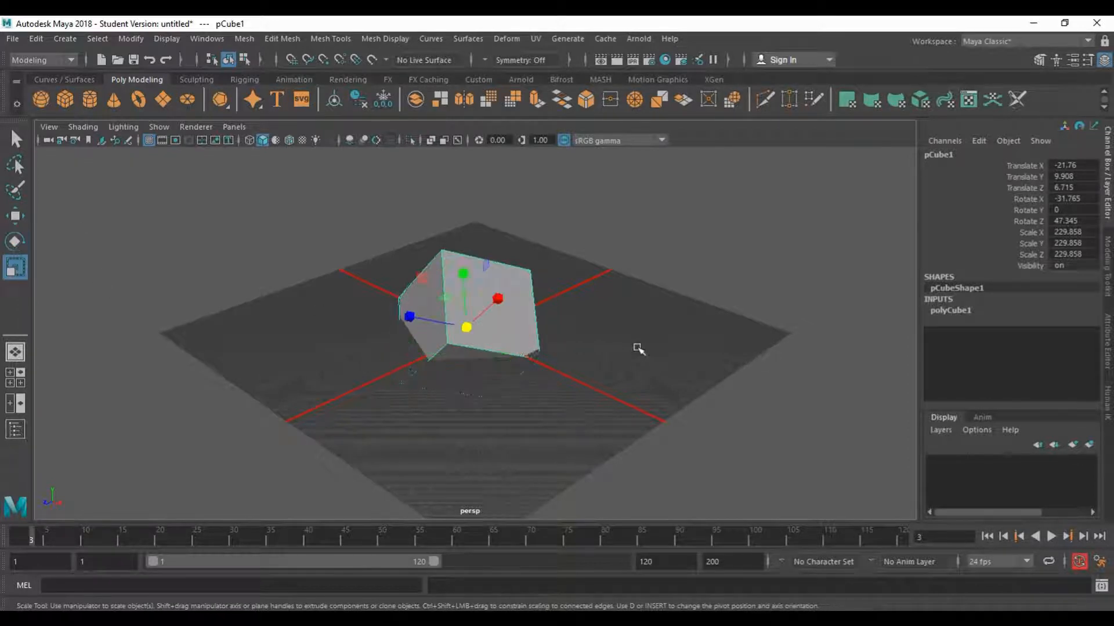
# - Display the cube's Show Manipulator attribute list, relocate it clear of the cube, and expand the polyCube1 input for comparison
pyautogui.press('t')
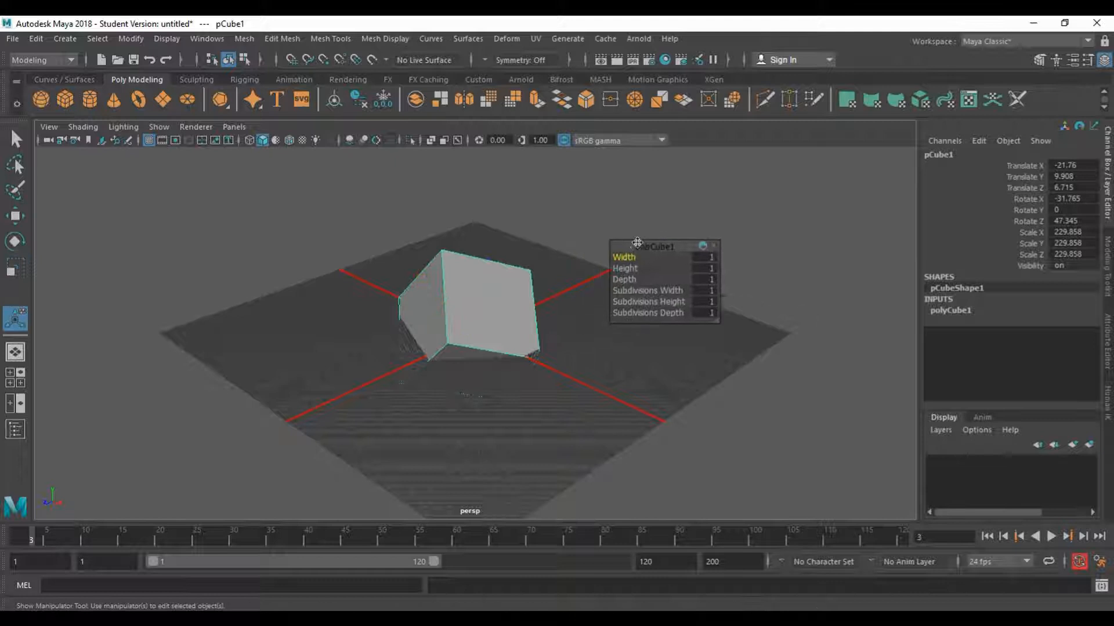
pyautogui.click(314, 277)
pyautogui.click(462, 299)
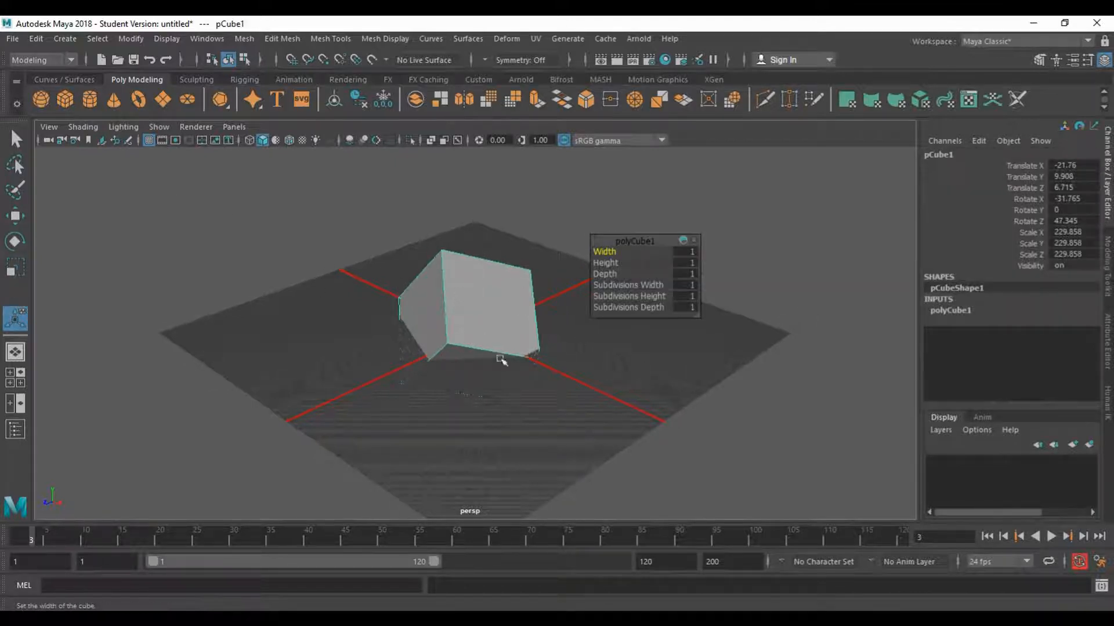
pyautogui.moveTo(654, 259); pyautogui.dragTo(706, 255)
pyautogui.click(950, 310)
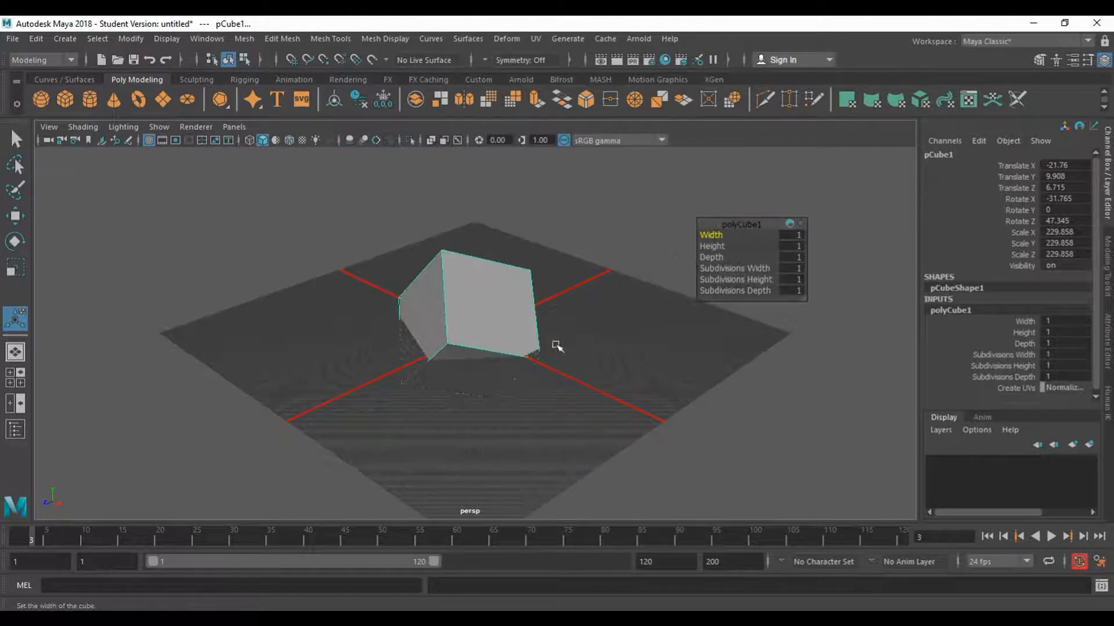
# - Toggle between the Select and Show Manipulator tools to compare the cube with and without its attribute list
pyautogui.press('q')
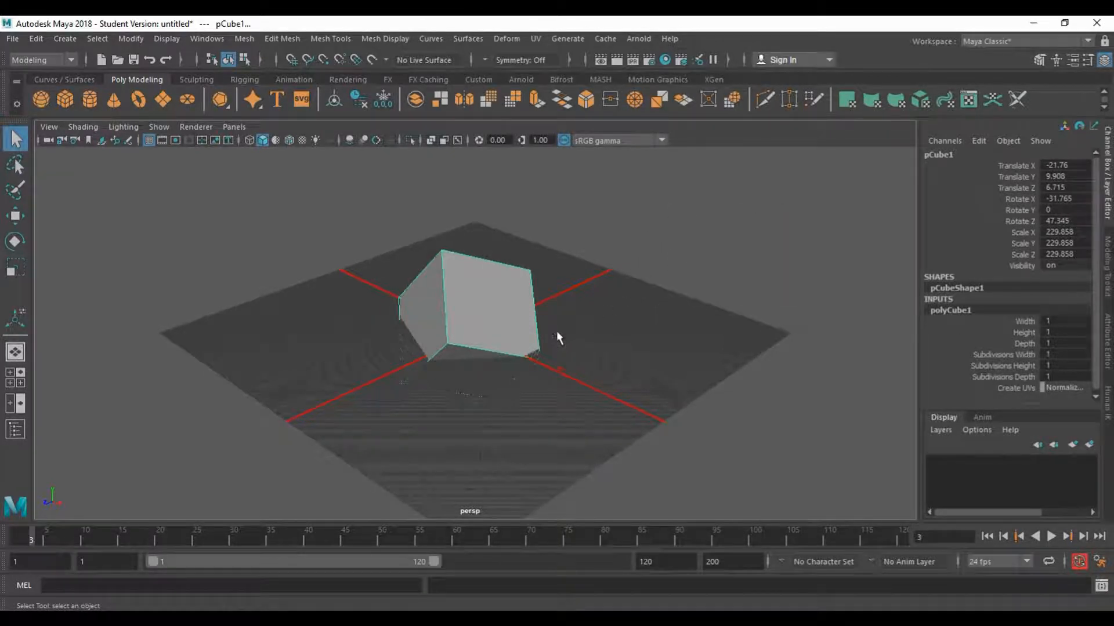
pyautogui.press('t')
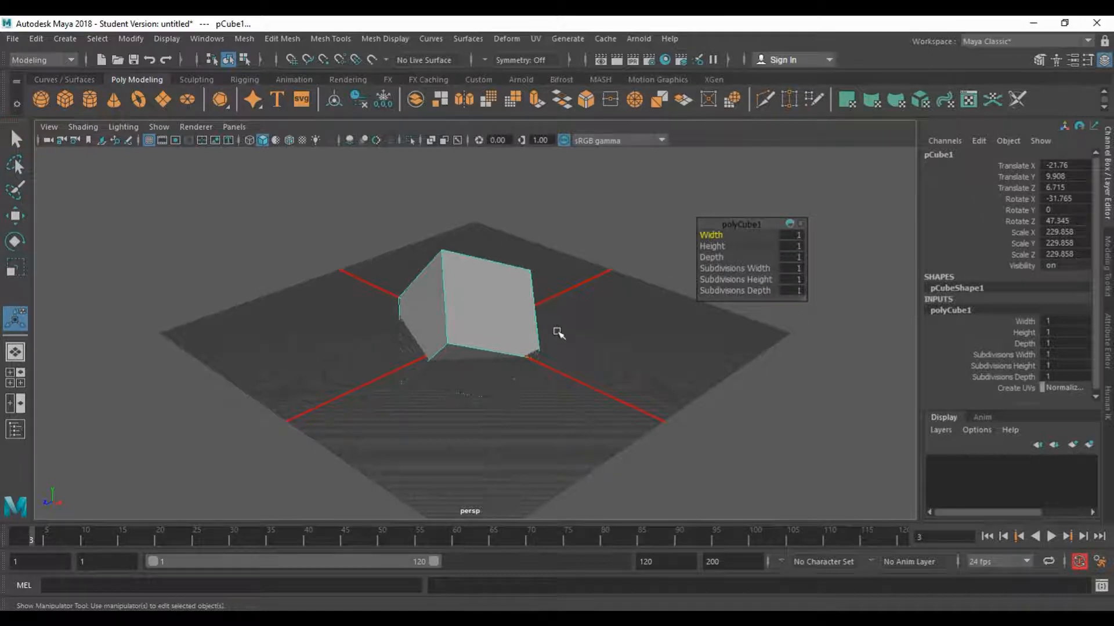
pyautogui.press('q')
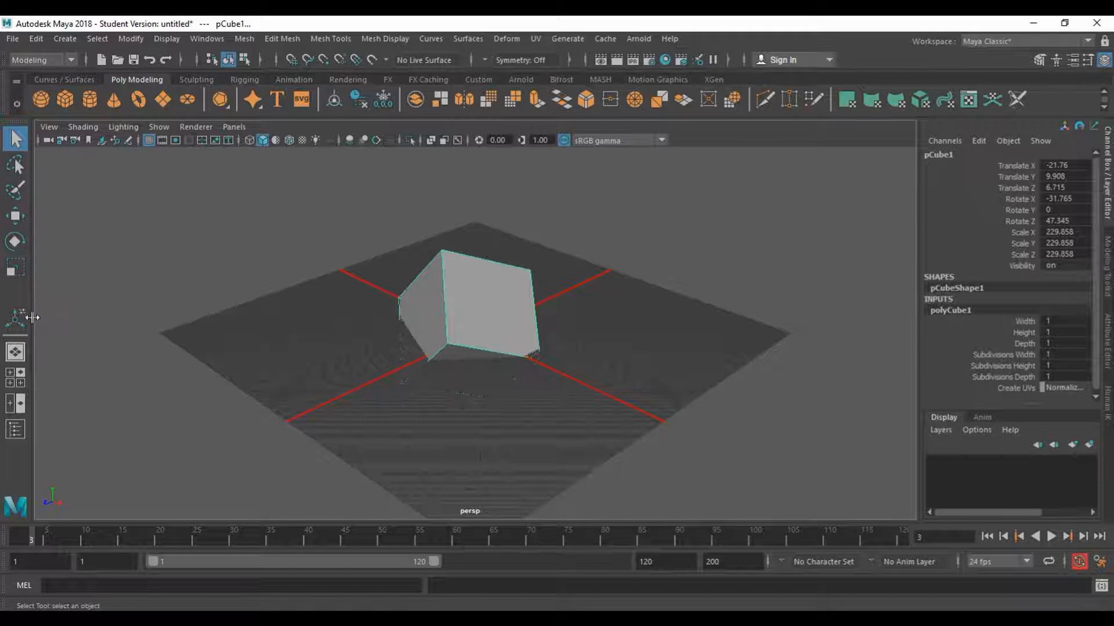
pyautogui.press('t')
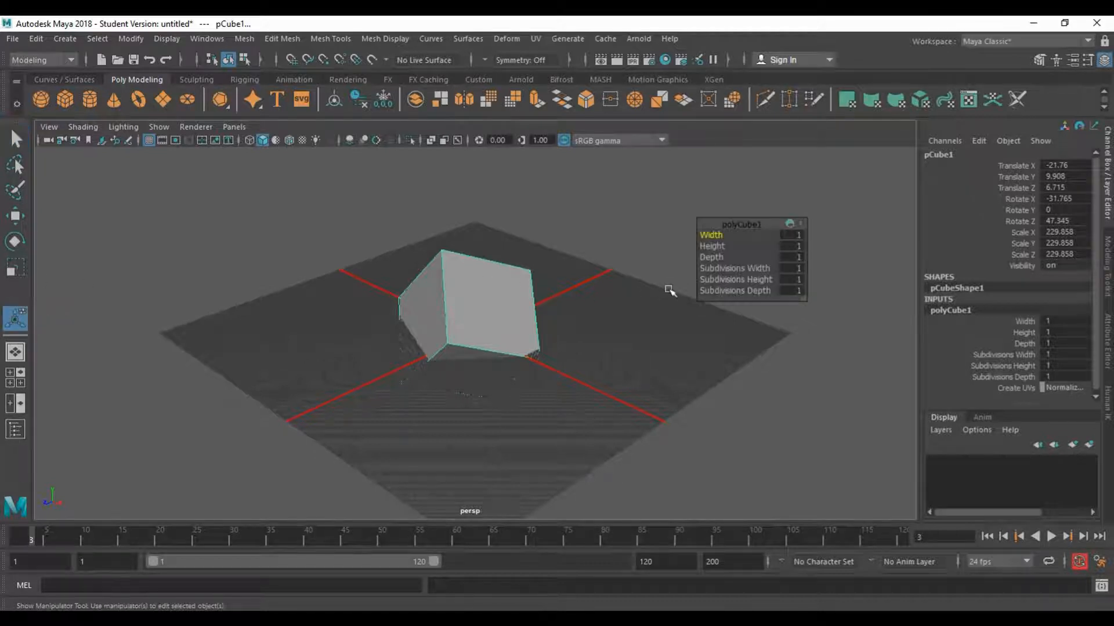
# - Try to cut the cube's front face with the Multi-Cut tool, starting from an edge and ending inside the face
pyautogui.click(765, 104)
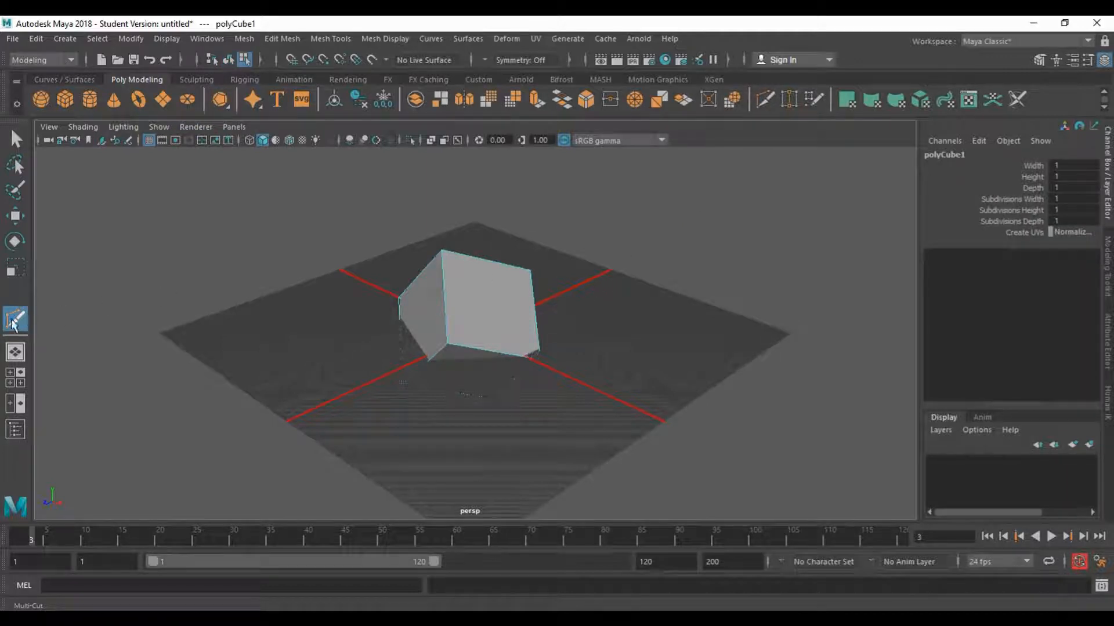
pyautogui.click(444, 301)
pyautogui.click(508, 308)
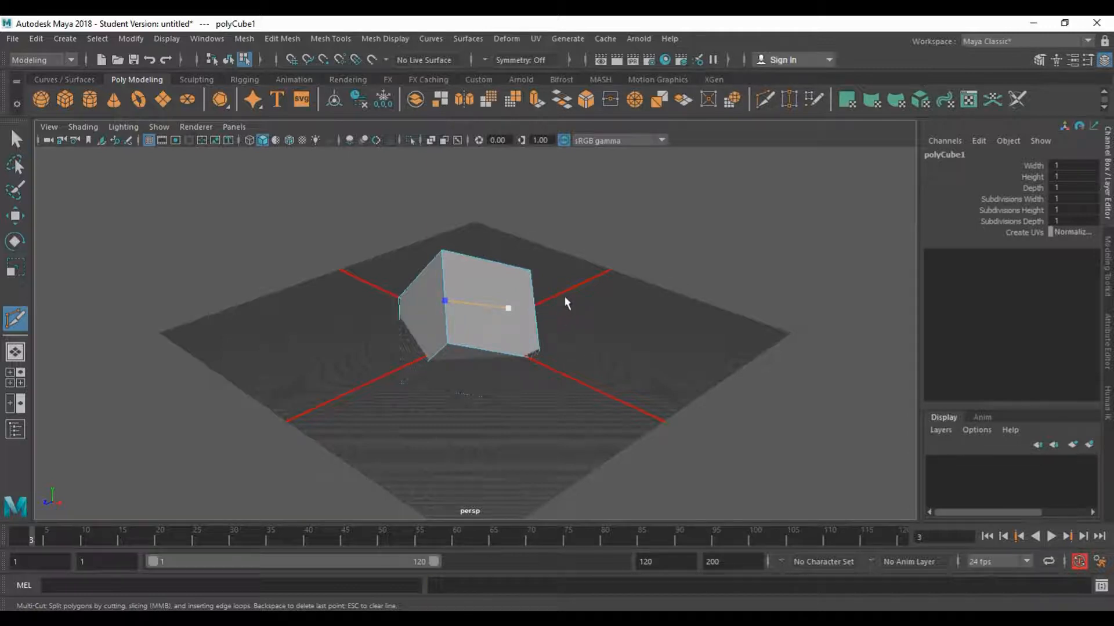
pyautogui.press('q')
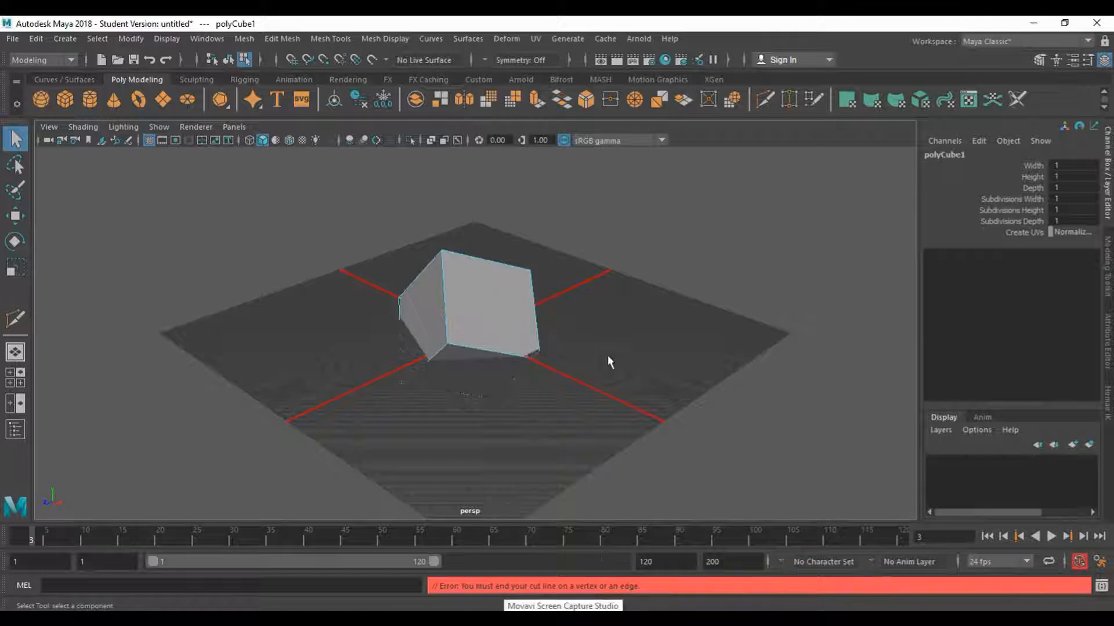
pyautogui.hotkey('ctrl', 'shift', 'x')
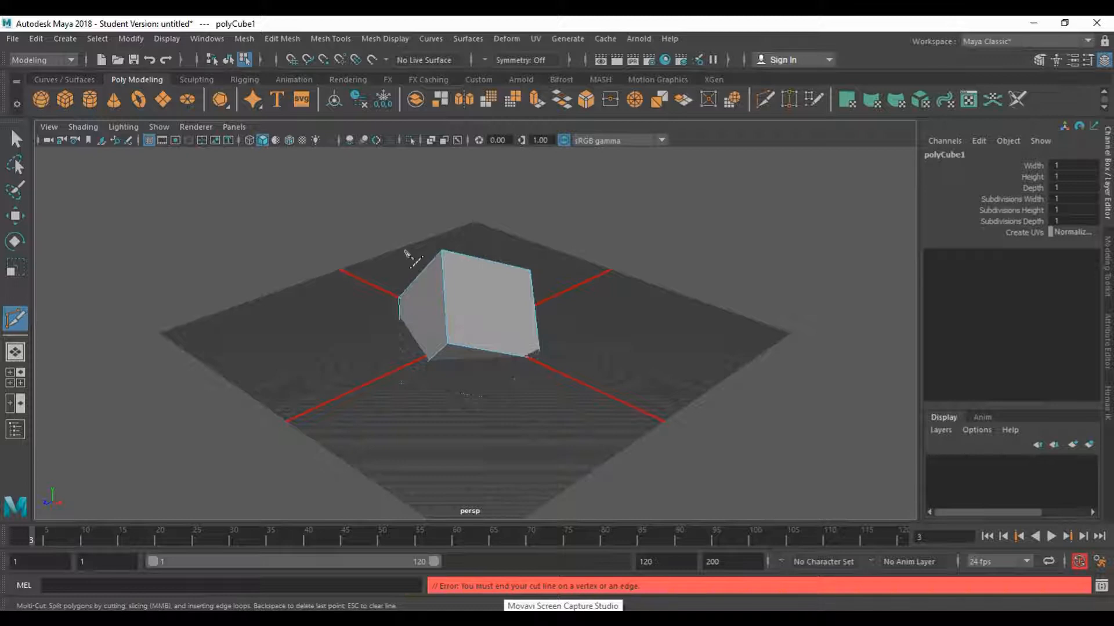
pyautogui.press('q')
# - Switch the cube to face selection mode
pyautogui.moveTo(521, 227); pyautogui.dragTo(521, 265, button='right')
pyautogui.moveTo(476, 309); pyautogui.dragTo(469, 226, button='right')
pyautogui.moveTo(662, 279); pyautogui.dragTo(661, 230, button='right')
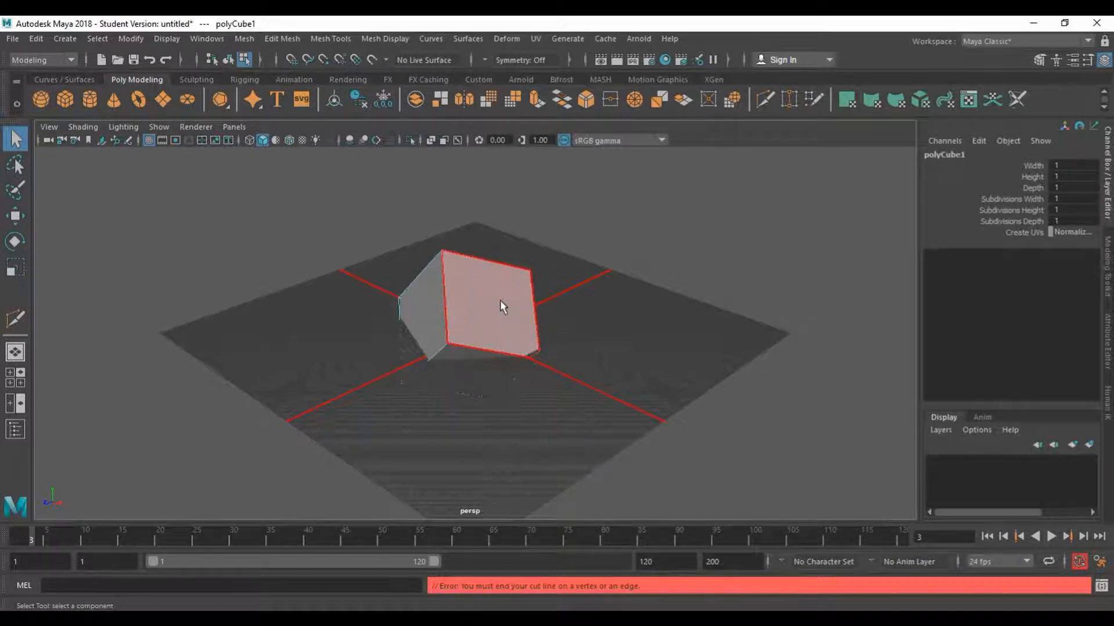
# - Examine the face modelling commands on the cube's front face and try the Wedge Face command
pyautogui.moveTo(500, 300)
pyautogui.keyDown('shift'); pyautogui.mouseDown(button='right')
pyautogui.moveTo(551, 280)
pyautogui.moveTo(471, 265)
pyautogui.moveTo(451, 341)
pyautogui.moveTo(496, 293)
pyautogui.moveTo(452, 394)
pyautogui.moveTo(506, 388)
pyautogui.moveTo(496, 288)
pyautogui.moveTo(500, 302)
pyautogui.mouseUp(button='right'); pyautogui.keyUp('shift')
pyautogui.moveTo(487, 296)
pyautogui.keyDown('shift'); pyautogui.mouseDown(button='right')
pyautogui.moveTo(489, 267)
pyautogui.moveTo(420, 378)
pyautogui.mouseUp(button='right'); pyautogui.keyUp('shift')
pyautogui.keyDown('shift'); pyautogui.moveTo(475, 376); pyautogui.dragTo(481, 300, button='right'); pyautogui.keyUp('shift')
# - Switch the cube to edge and finally vertex selection mode, viewing the modelling commands offered for each
pyautogui.moveTo(500, 226); pyautogui.dragTo(489, 199, button='right')
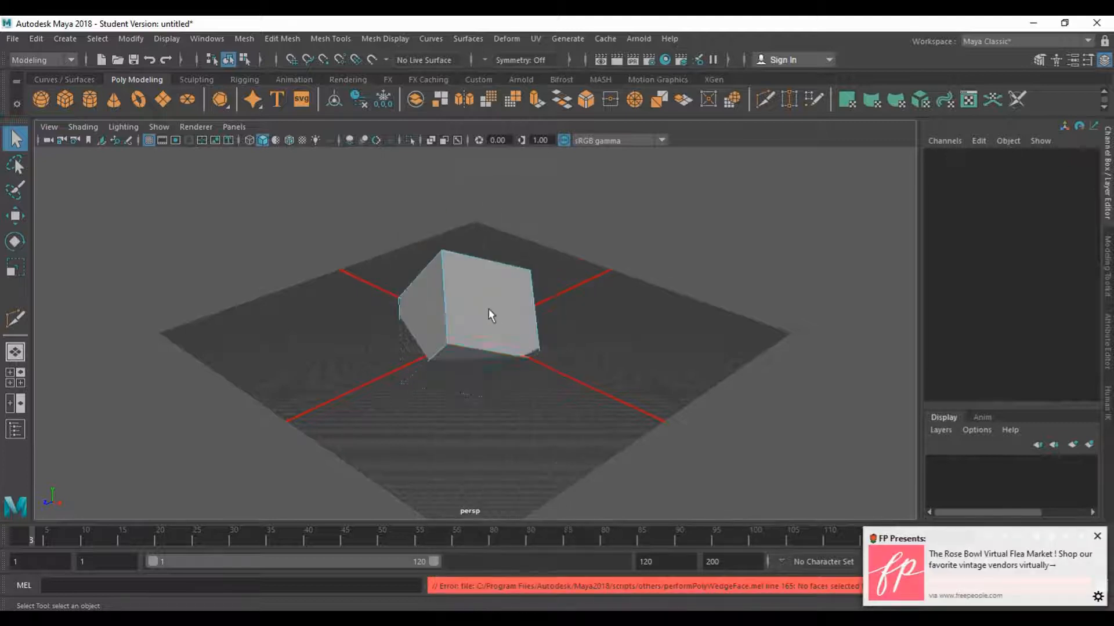
pyautogui.moveTo(492, 353)
pyautogui.keyDown('shift'); pyautogui.mouseDown(button='right')
pyautogui.moveTo(450, 417)
pyautogui.moveTo(483, 441)
pyautogui.moveTo(490, 332)
pyautogui.mouseUp(button='right'); pyautogui.keyUp('shift')
pyautogui.moveTo(462, 232); pyautogui.dragTo(386, 228, button='right')
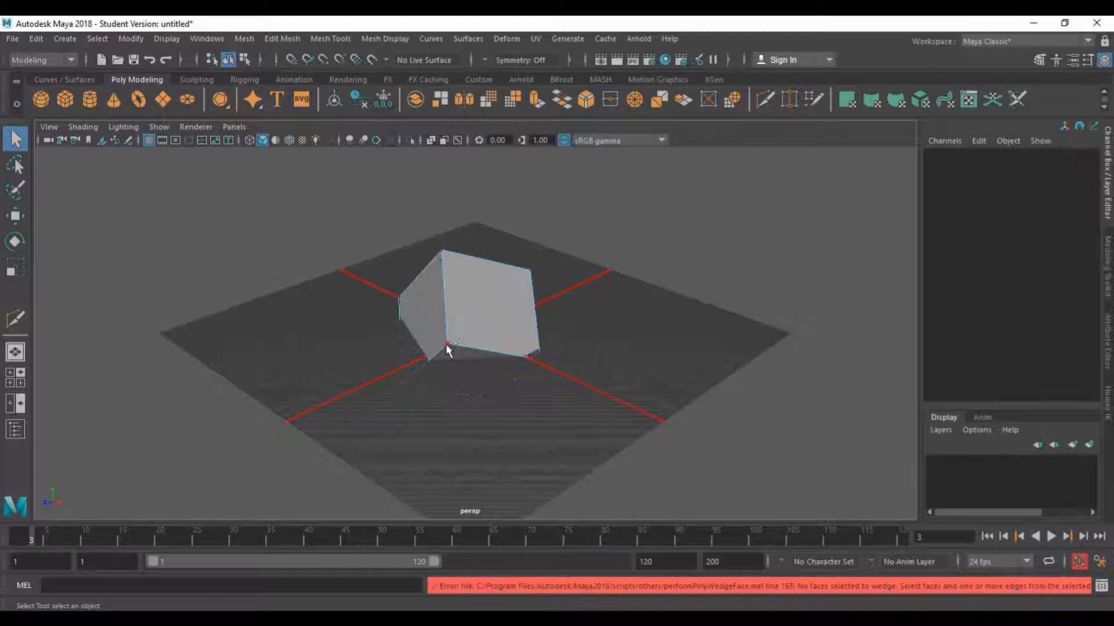
pyautogui.moveTo(445, 343)
pyautogui.keyDown('shift'); pyautogui.mouseDown(button='right')
pyautogui.moveTo(427, 328)
pyautogui.moveTo(441, 516)
pyautogui.moveTo(413, 409)
pyautogui.moveTo(432, 310)
pyautogui.moveTo(477, 337)
pyautogui.moveTo(442, 343)
pyautogui.mouseUp(button='right'); pyautogui.keyUp('shift')
pyautogui.moveTo(483, 289); pyautogui.dragTo(402, 296, button='right')
# - Look through the available menu sets and the Mesh, Mesh Tools and Windows commands of the Modeling set
pyautogui.click(63, 58)
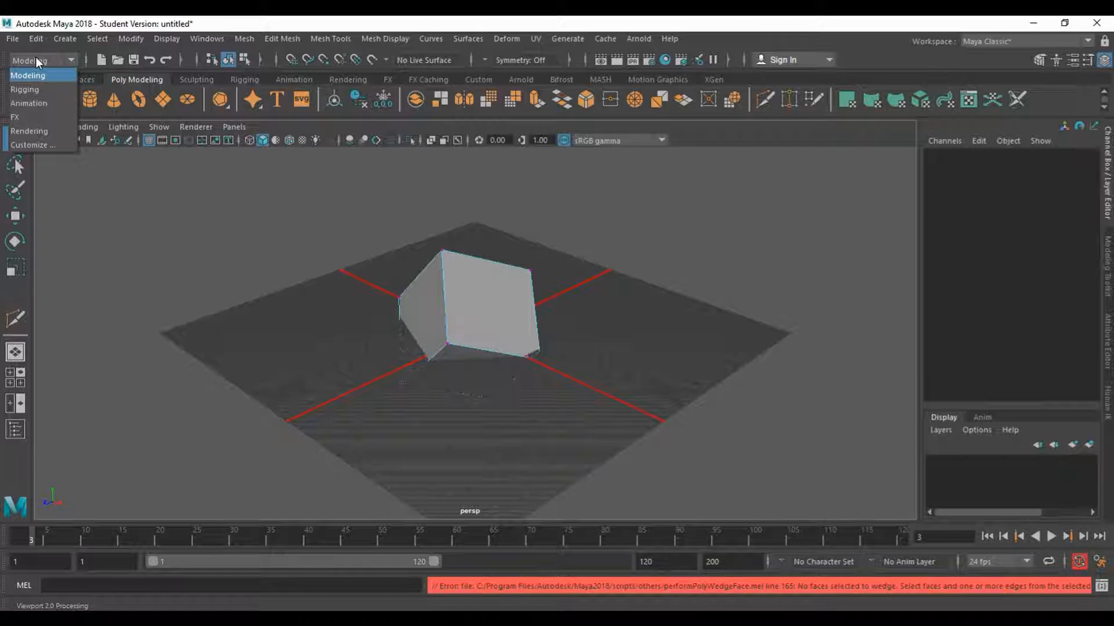
pyautogui.click(36, 57)
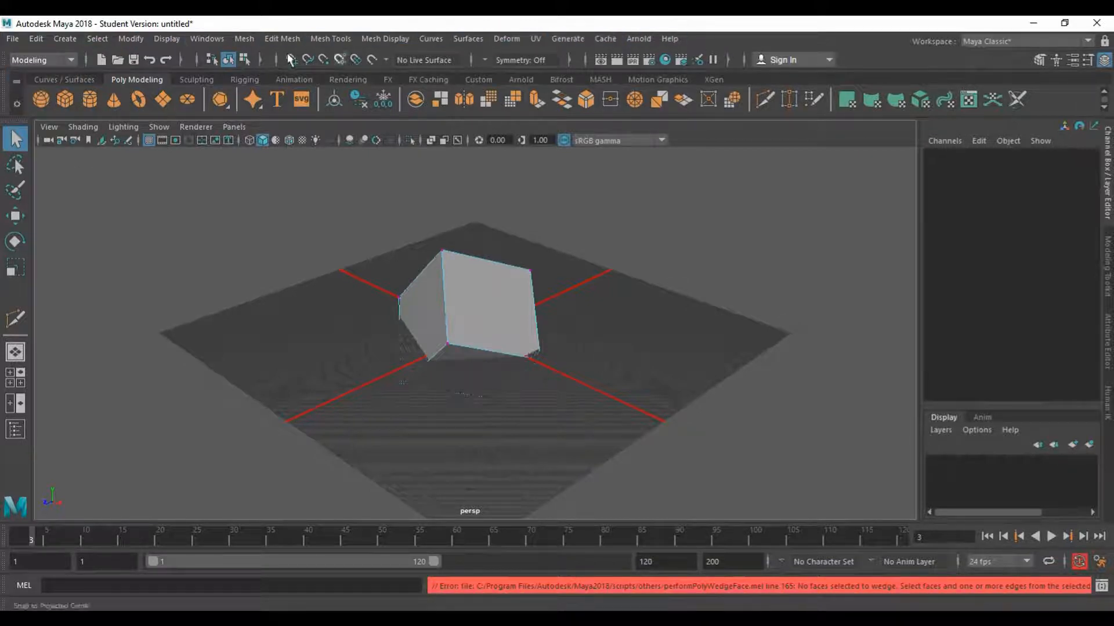
pyautogui.click(246, 40)
pyautogui.click(245, 41)
pyautogui.click(330, 38)
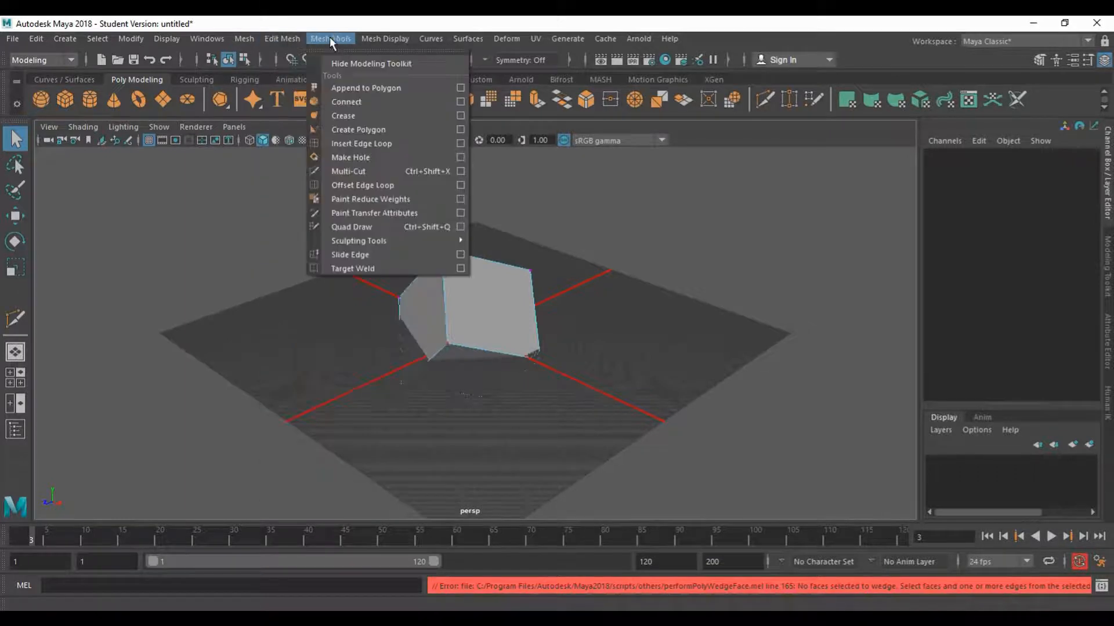
pyautogui.click(262, 37)
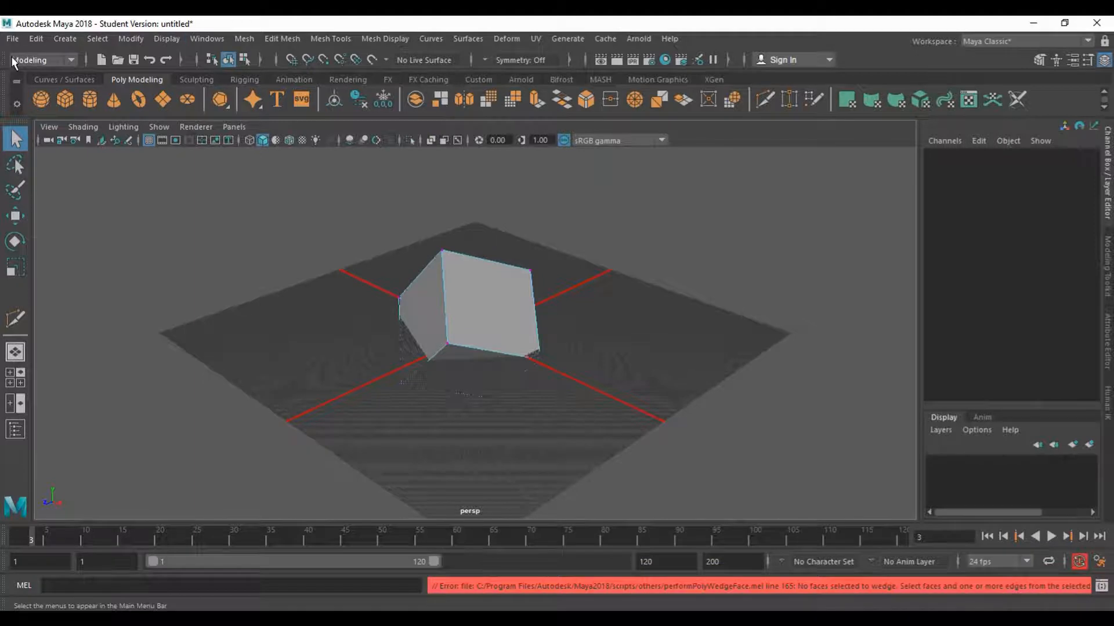
pyautogui.click(207, 38)
pyautogui.click(207, 37)
# - Change the menu set in turn to Rigging, Animation, FX and Rendering to compare their commands
pyautogui.click(35, 60)
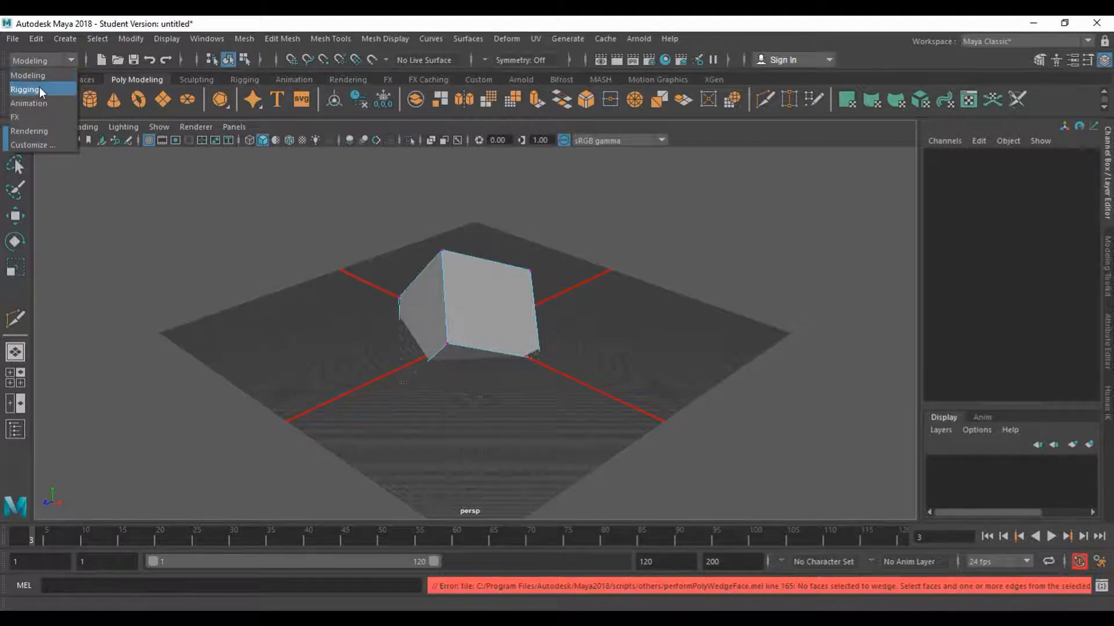
pyautogui.click(40, 86)
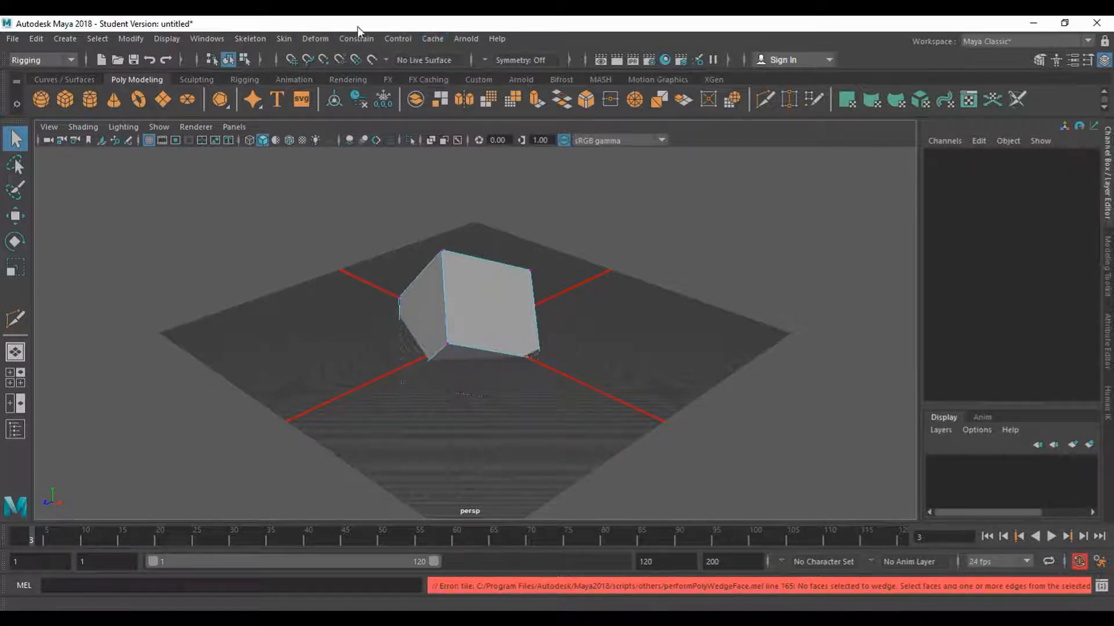
pyautogui.click(58, 62)
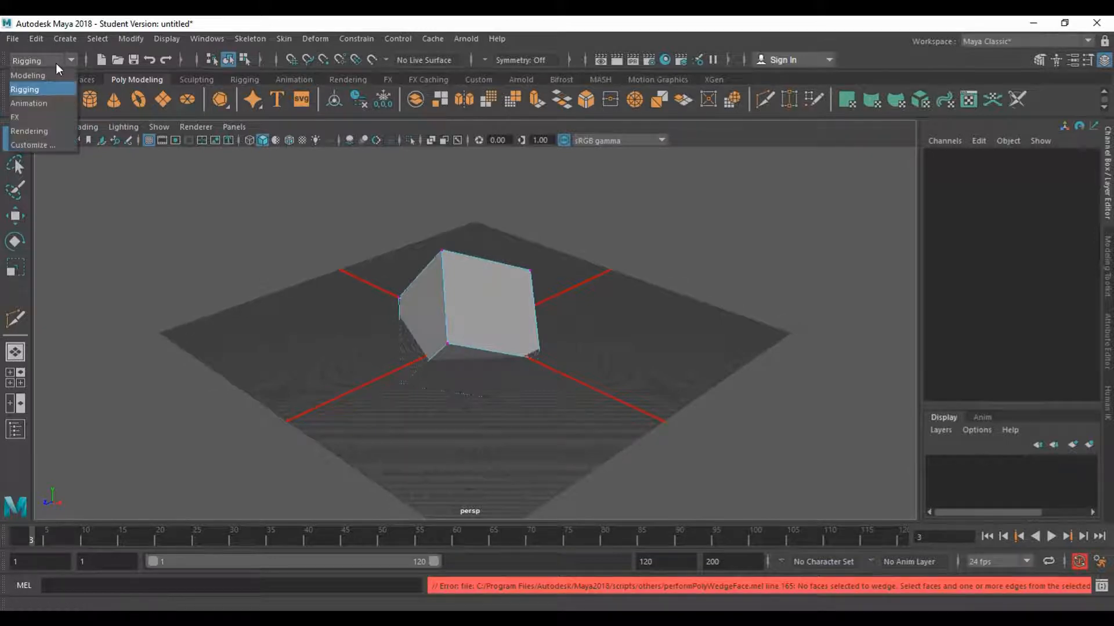
pyautogui.click(33, 100)
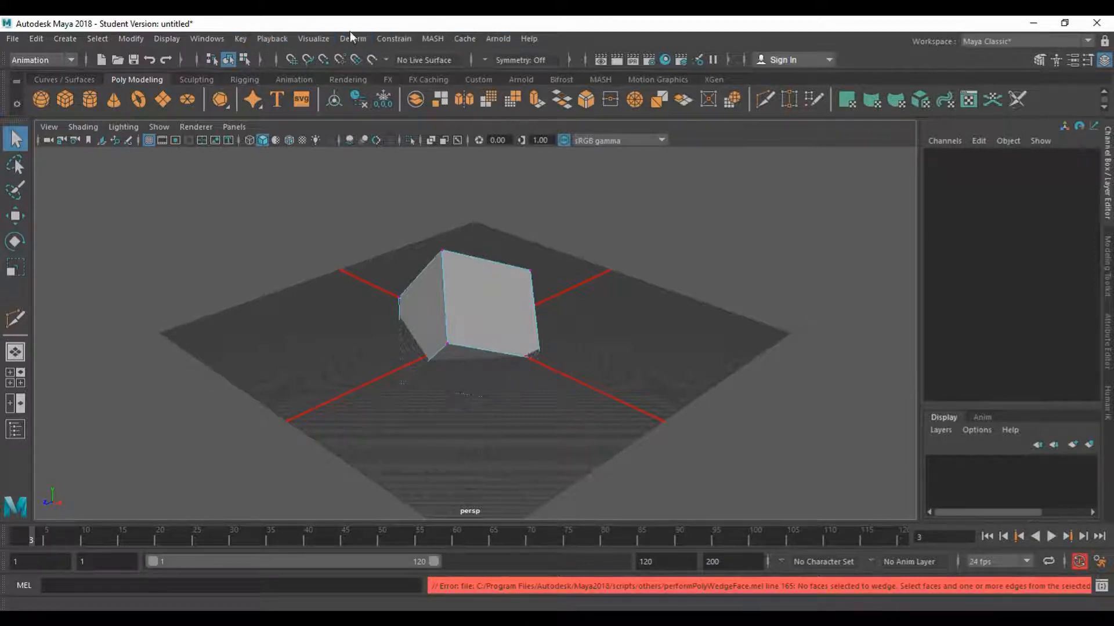
pyautogui.click(17, 62)
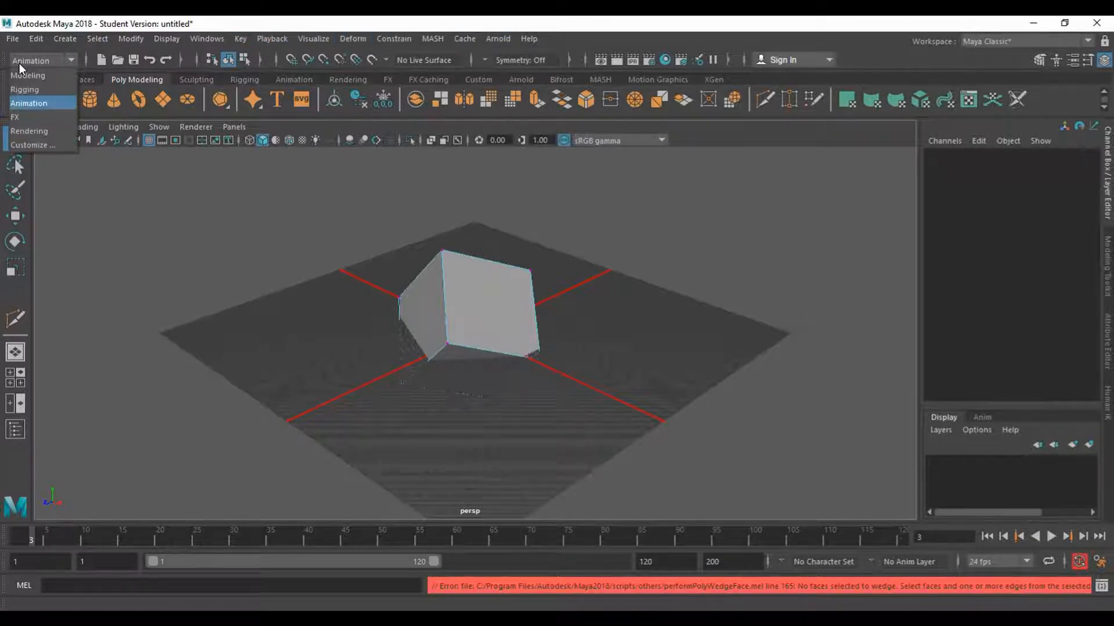
pyautogui.click(26, 122)
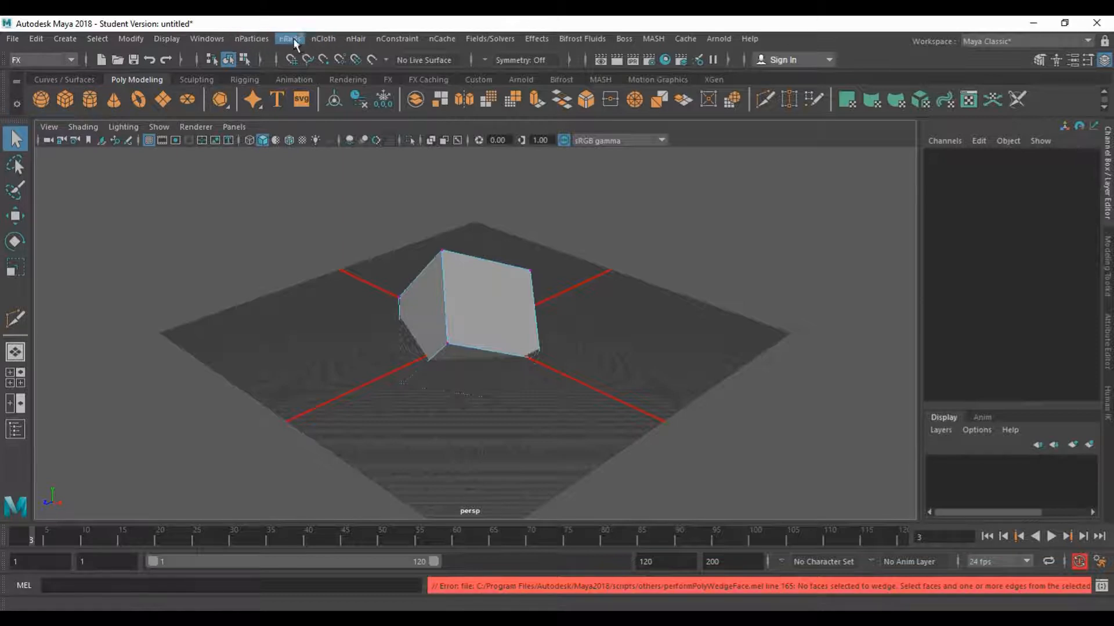
pyautogui.click(47, 59)
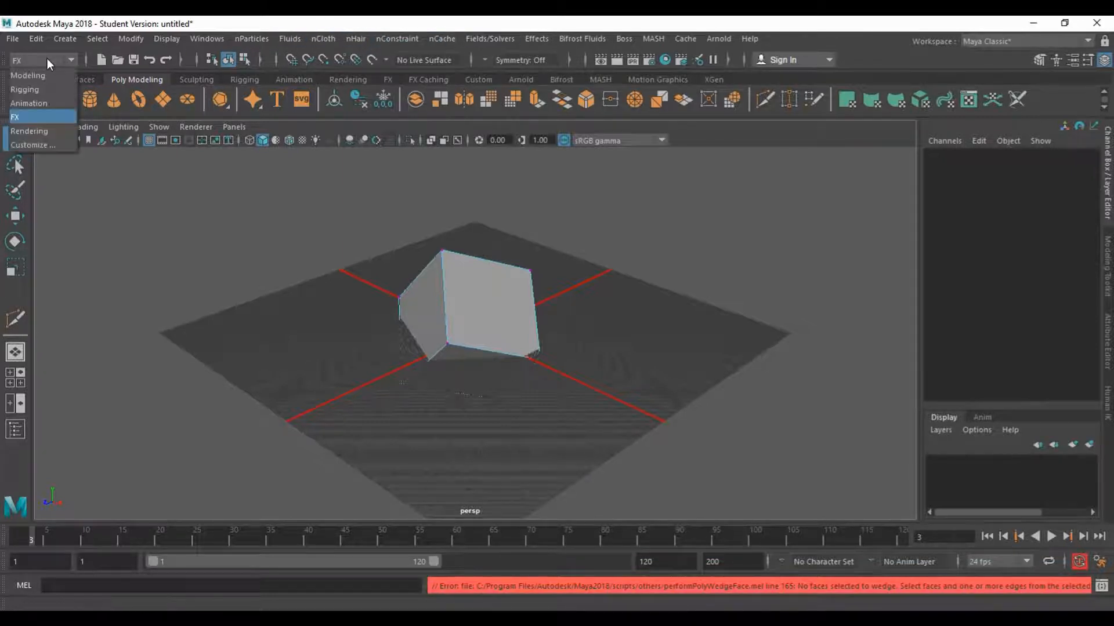
pyautogui.click(27, 131)
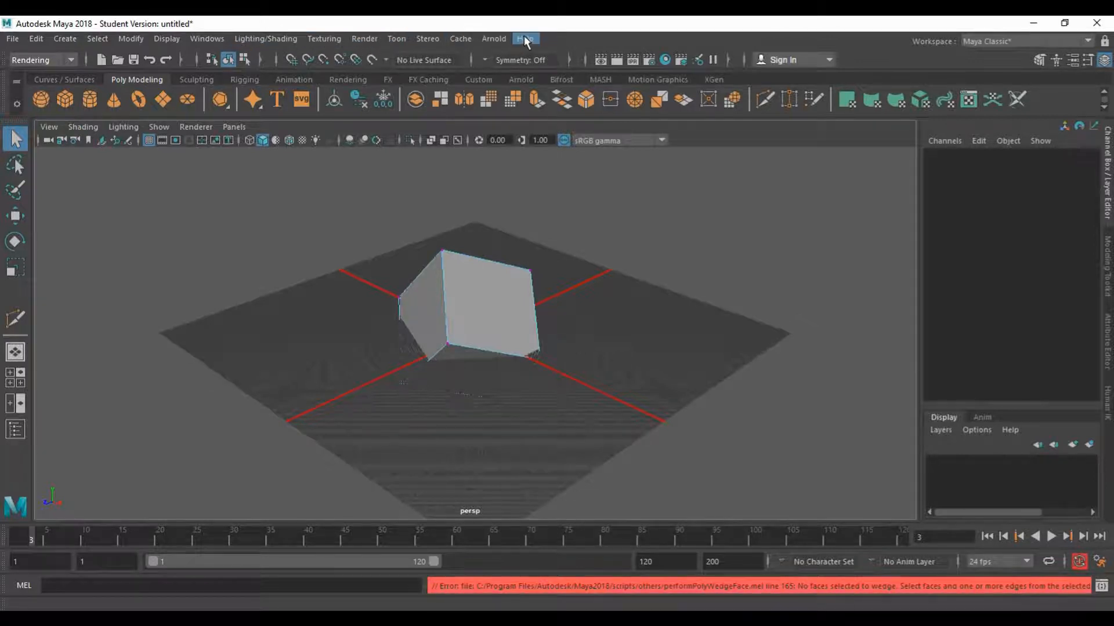
# - Review the remaining menu set choices and return to the Modeling menu set
pyautogui.click(51, 58)
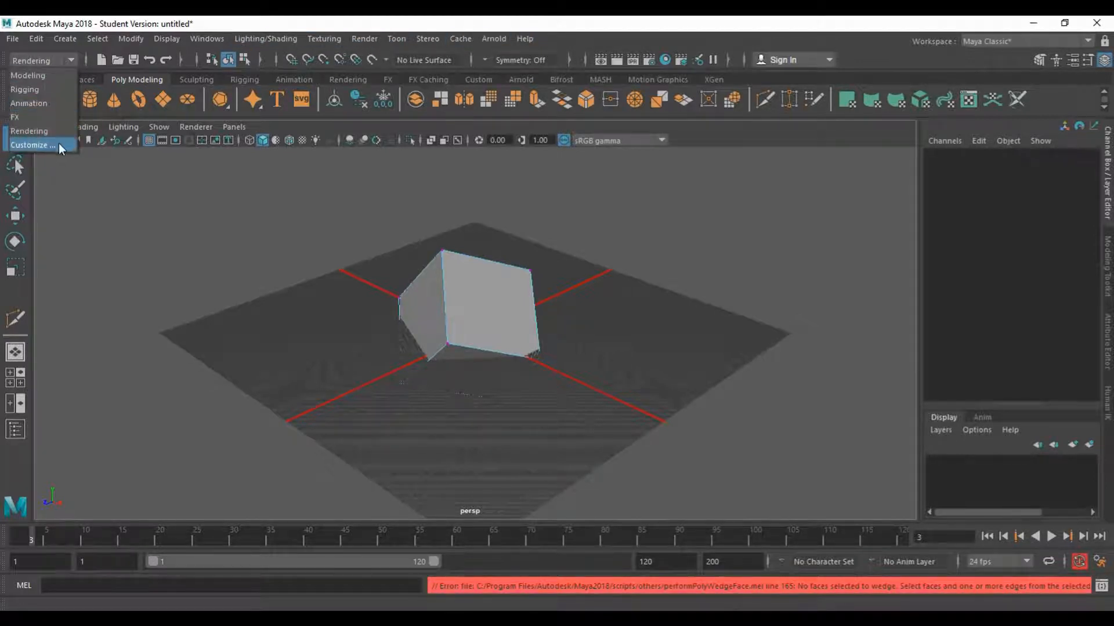
pyautogui.click(26, 130)
pyautogui.click(49, 58)
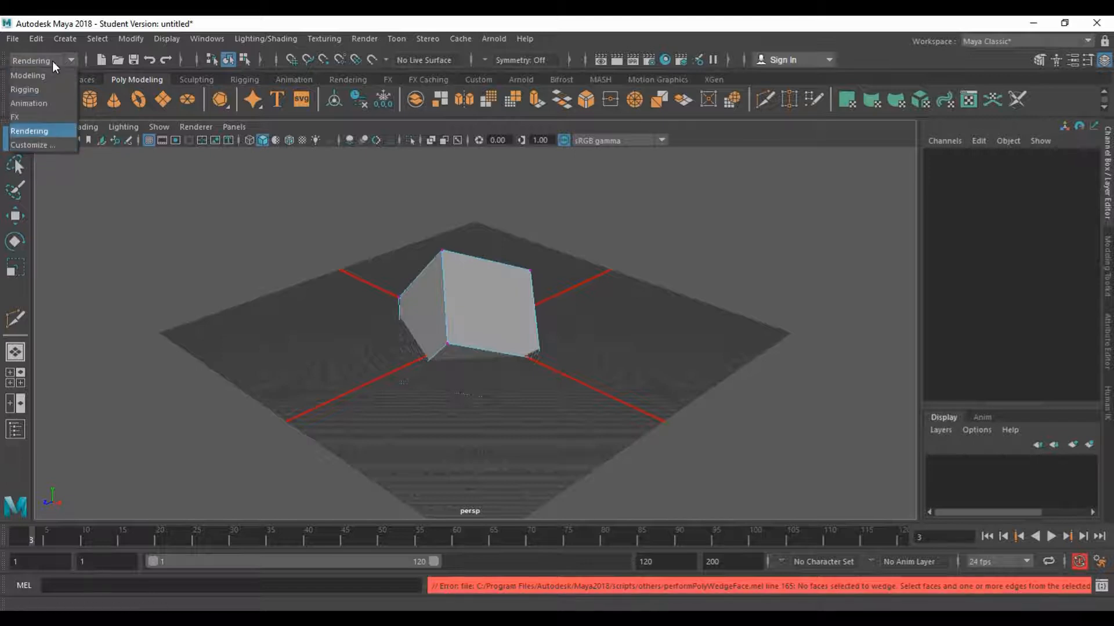
pyautogui.click(52, 60)
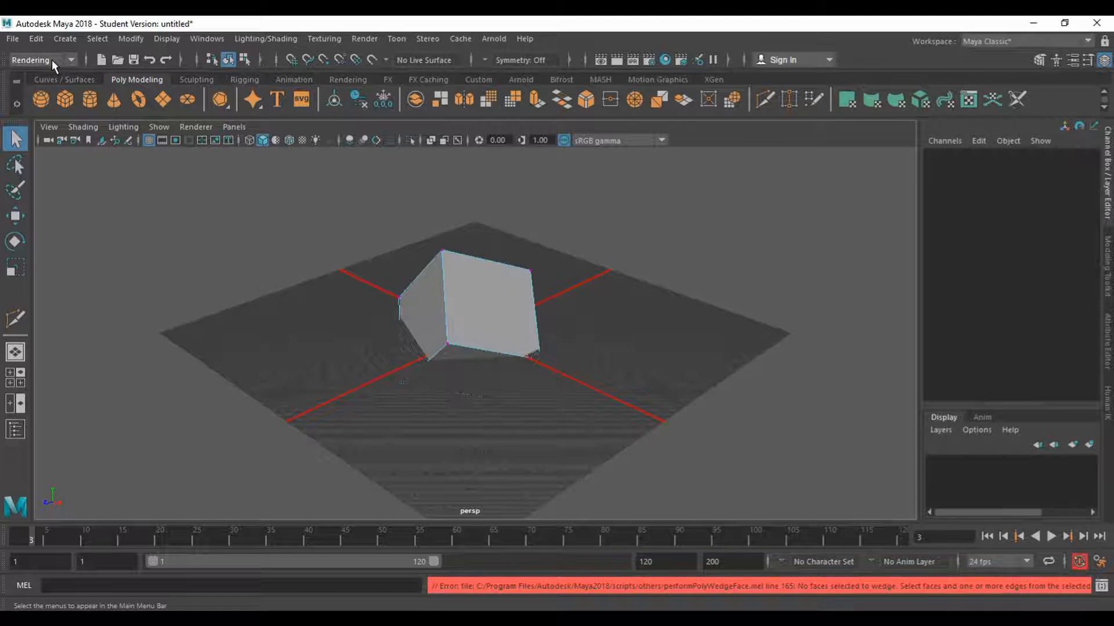
pyautogui.click(51, 60)
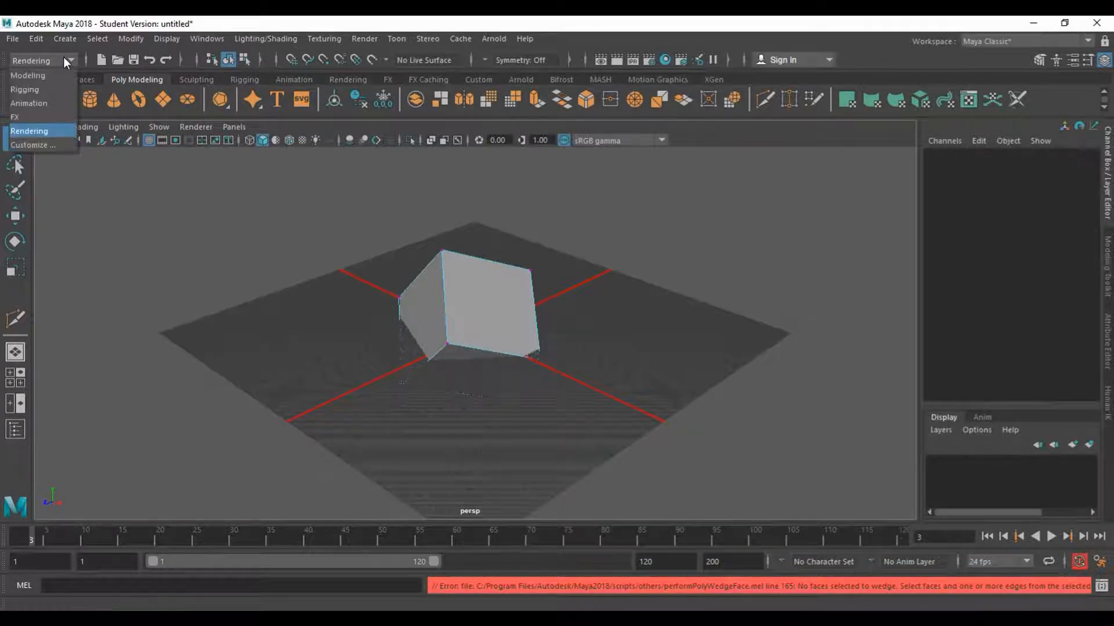
pyautogui.click(51, 75)
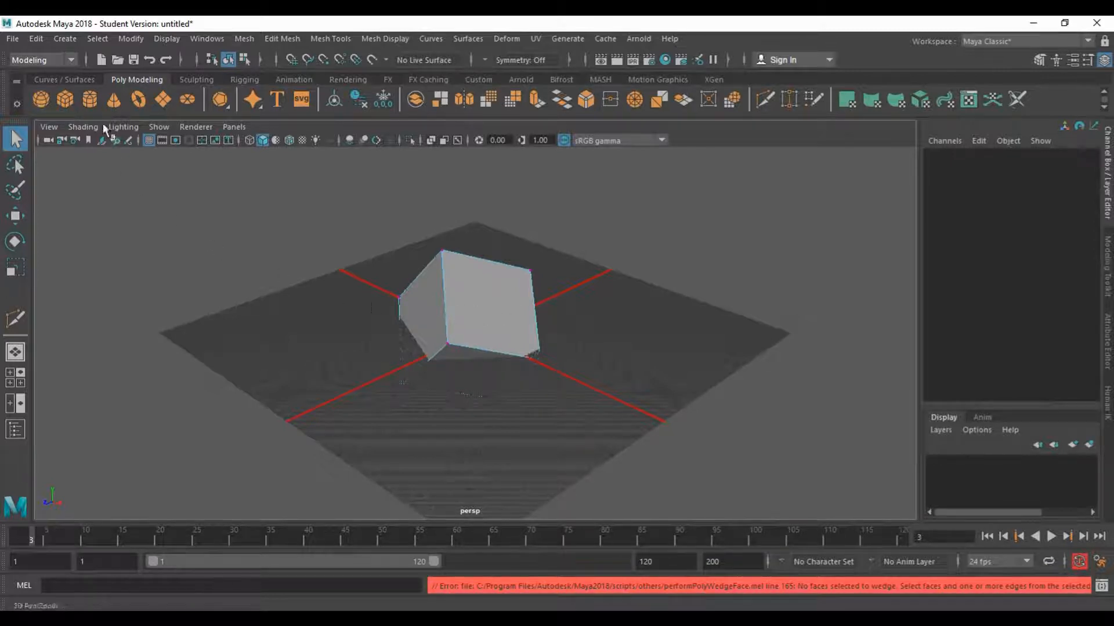
pyautogui.click(58, 59)
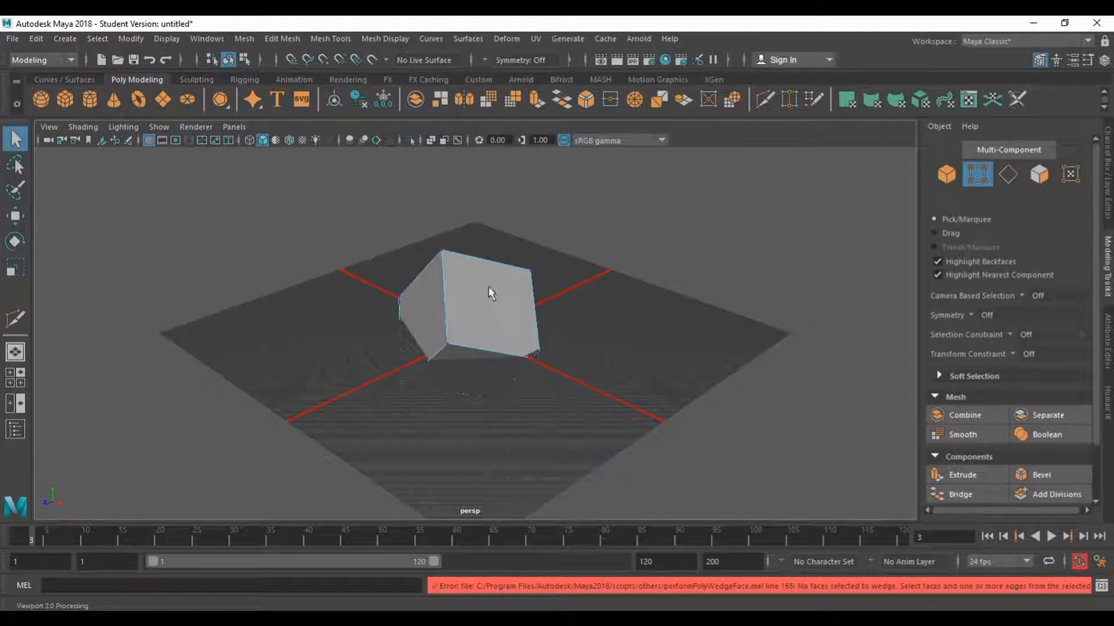
# - Switch the cube to multi-component selection mode and try picking on its front face
pyautogui.rightClick(489, 288)
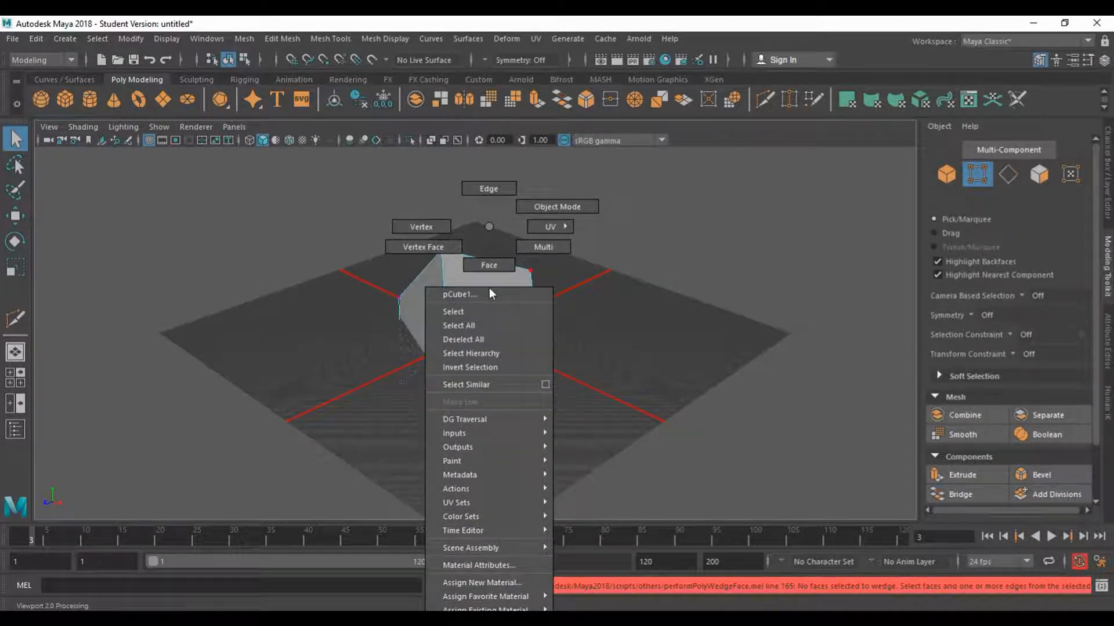
pyautogui.click(548, 247)
pyautogui.click(503, 314)
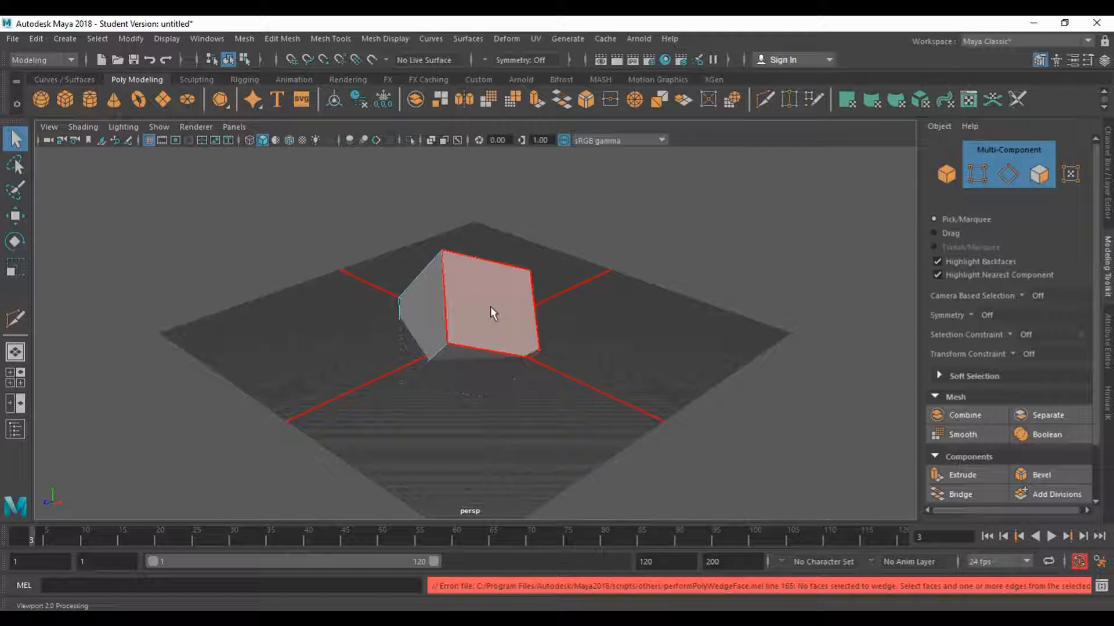
# - Return the cube to object mode and move it about -120, 8 and 106 cm in X, Y and Z
pyautogui.moveTo(489, 307); pyautogui.dragTo(563, 204, button='right')
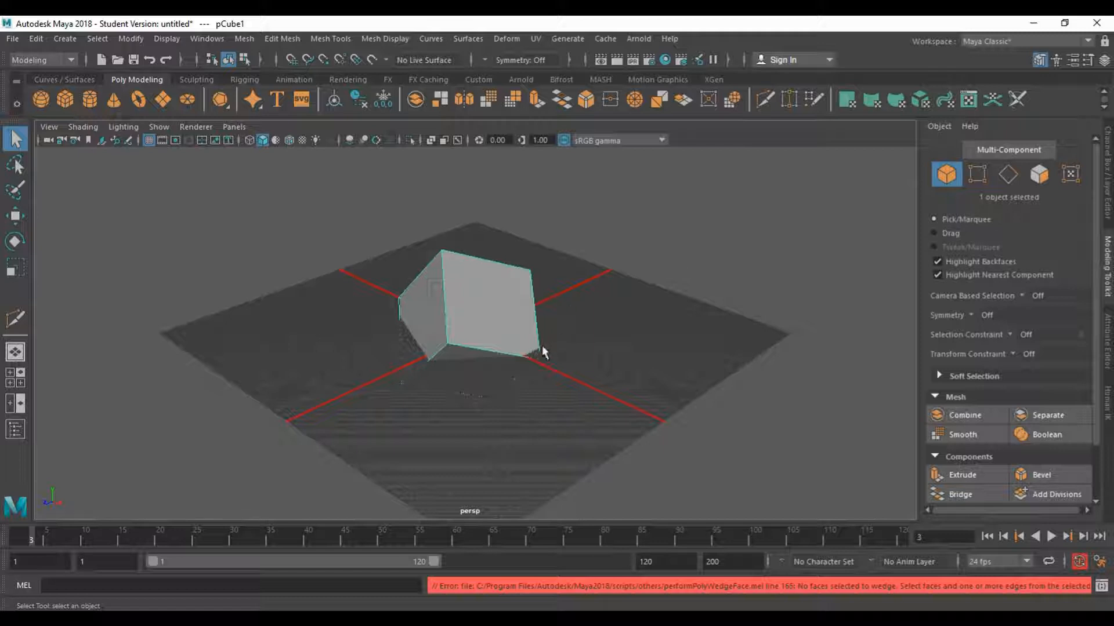
pyautogui.press('w')
pyautogui.moveTo(484, 316); pyautogui.dragTo(406, 328)
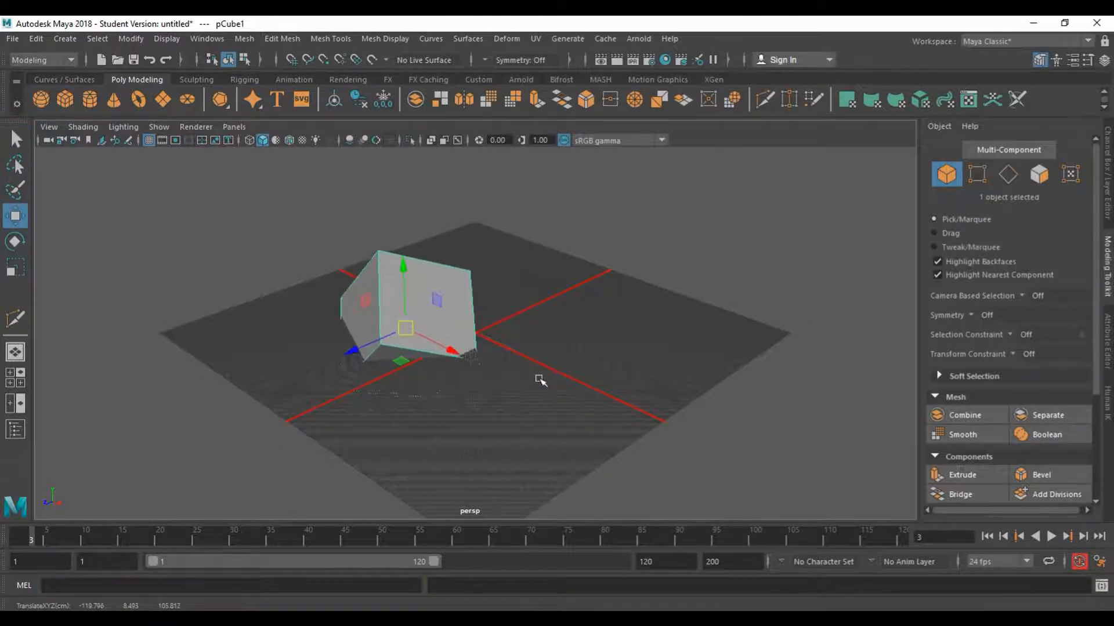
# - In vertex mode, pull the front face's upper-right vertex outward and try scaling and rotating that single vertex
pyautogui.moveTo(449, 227); pyautogui.dragTo(405, 232, button='right')
pyautogui.click(471, 272)
pyautogui.moveTo(476, 285); pyautogui.dragTo(583, 249)
pyautogui.press('r')
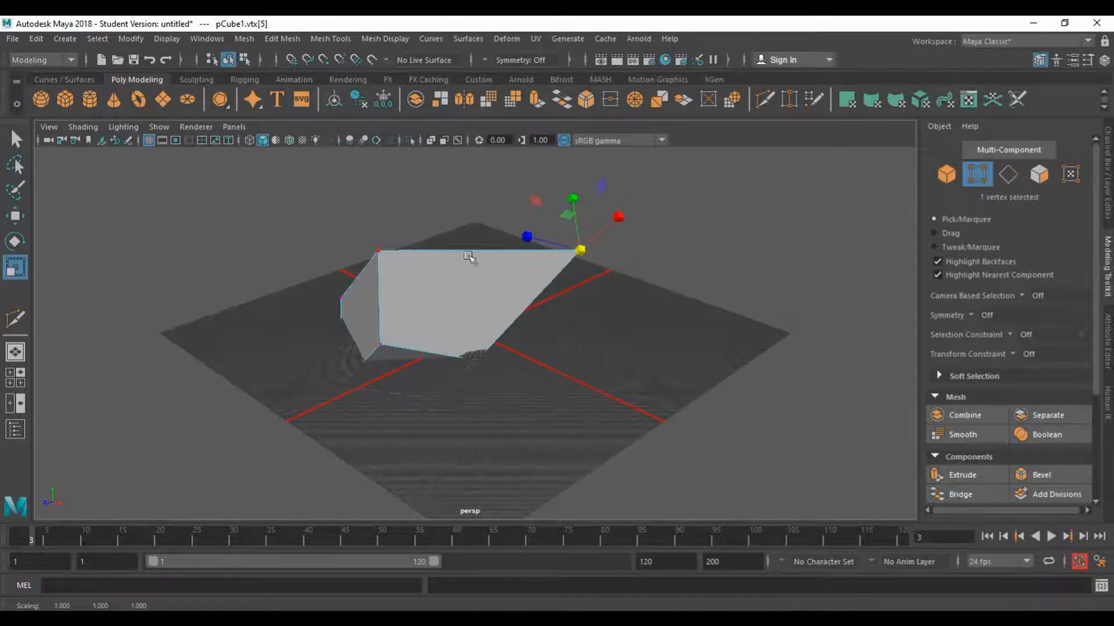
pyautogui.press('e')
pyautogui.moveTo(630, 295)
pyautogui.mouseDown()
pyautogui.moveTo(624, 277)
pyautogui.moveTo(627, 289)
pyautogui.mouseUp()
# - Select the front face's two upper vertices, rotate them slightly and scale them closer together
pyautogui.moveTo(349, 210); pyautogui.dragTo(620, 268)
pyautogui.moveTo(514, 209)
pyautogui.mouseDown()
pyautogui.moveTo(525, 243)
pyautogui.moveTo(521, 210)
pyautogui.mouseUp()
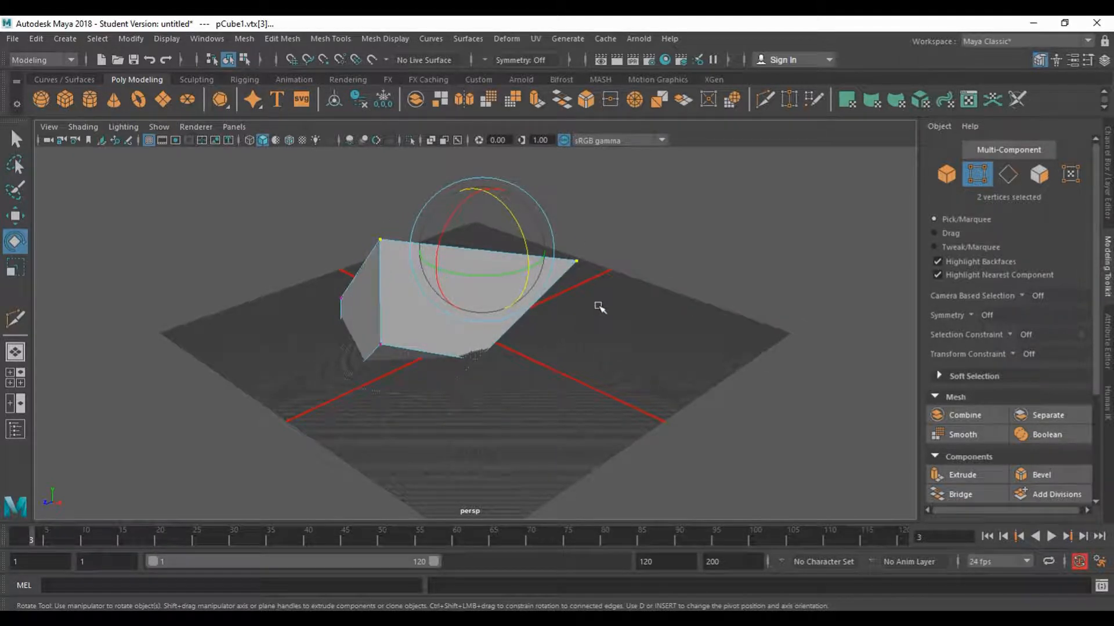
pyautogui.press('r')
pyautogui.moveTo(483, 249); pyautogui.dragTo(461, 294)
# - In edge mode, select the edge between the cube's front and side faces, move it and rotate it slightly
pyautogui.moveTo(459, 292); pyautogui.dragTo(458, 195, button='right')
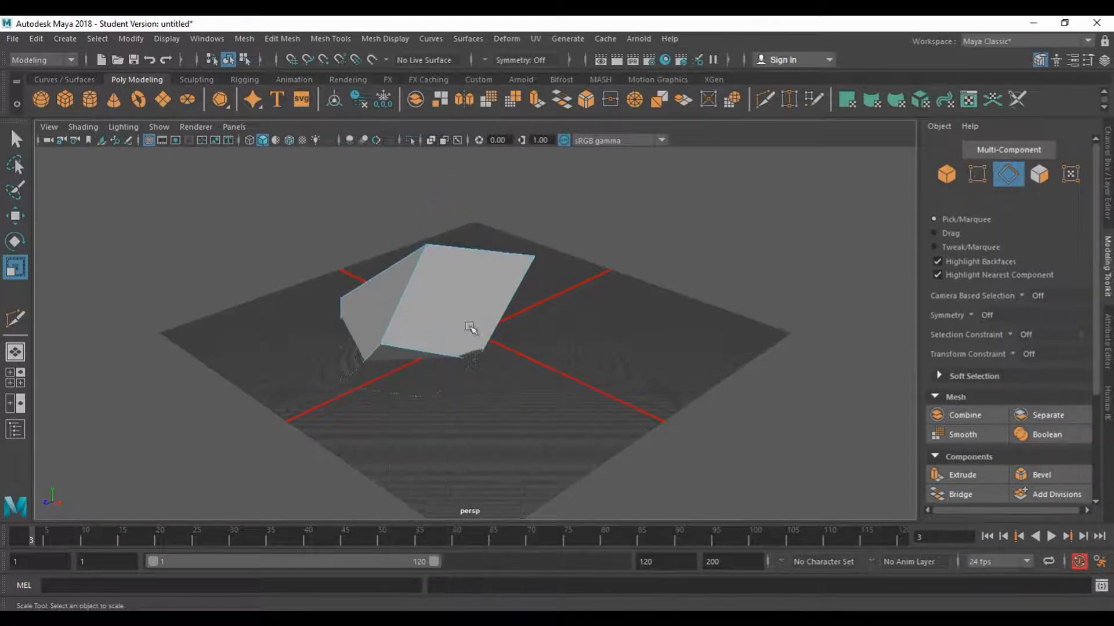
pyautogui.click(414, 288)
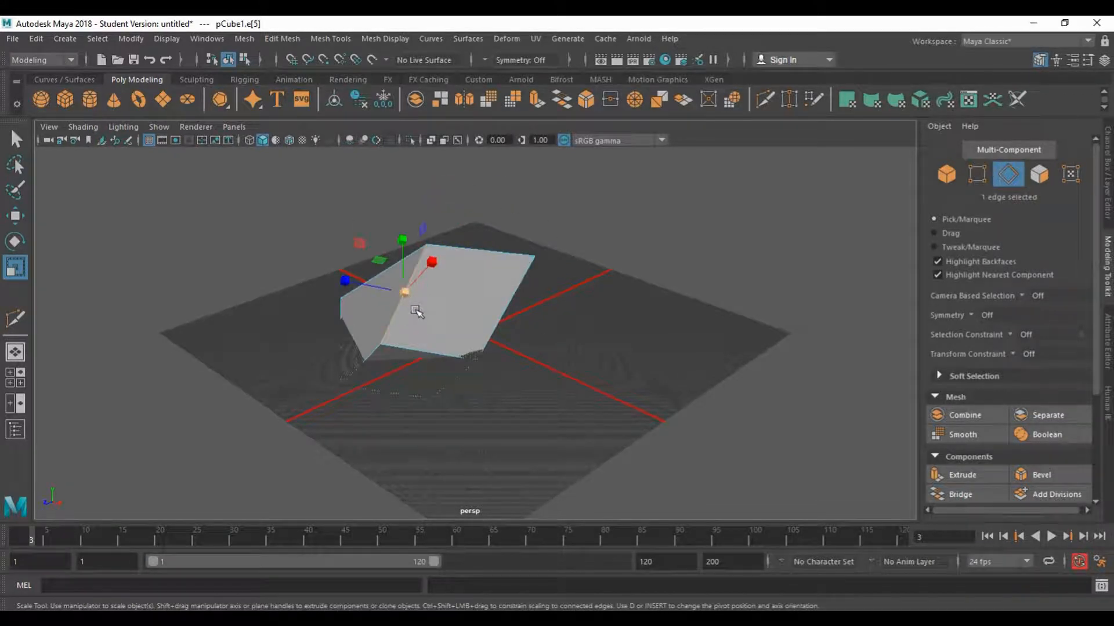
pyautogui.press('w')
pyautogui.moveTo(416, 294); pyautogui.dragTo(416, 325)
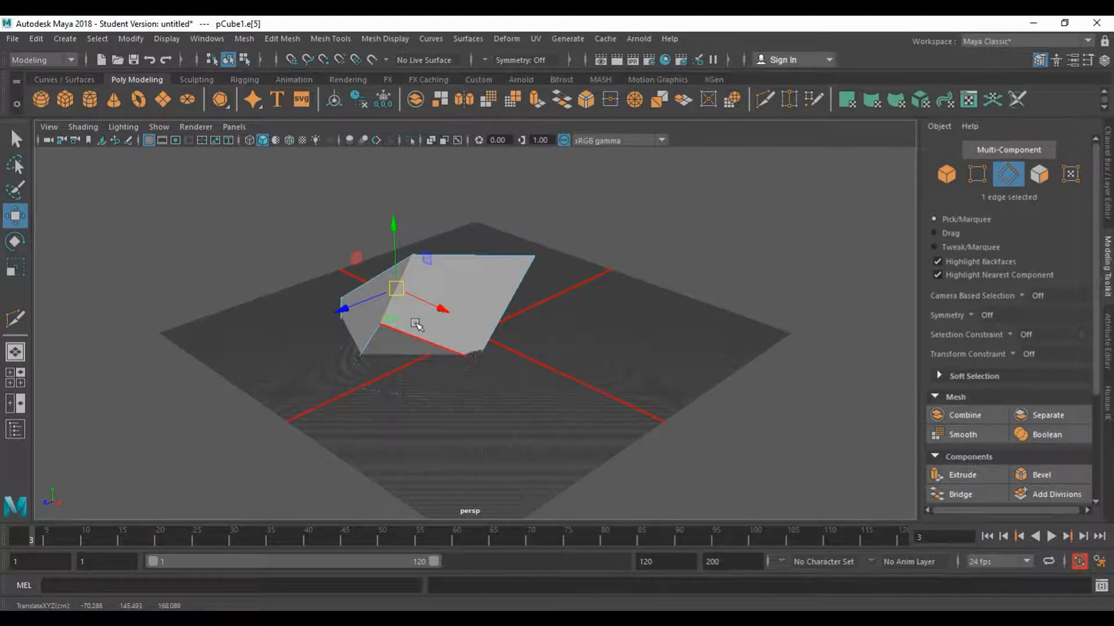
pyautogui.press('e')
pyautogui.moveTo(425, 267); pyautogui.dragTo(530, 305)
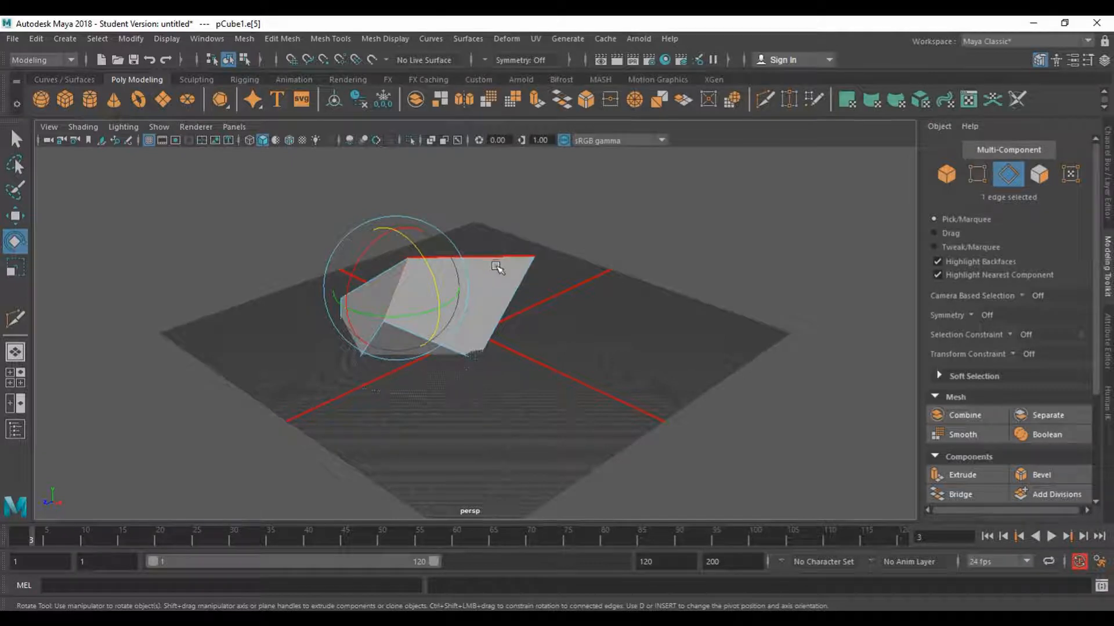
# - In face mode, rotate the front face slightly, enlarge it and move it outward about 126, 81 and -101 cm in X, Y and Z
pyautogui.rightClick(497, 267)
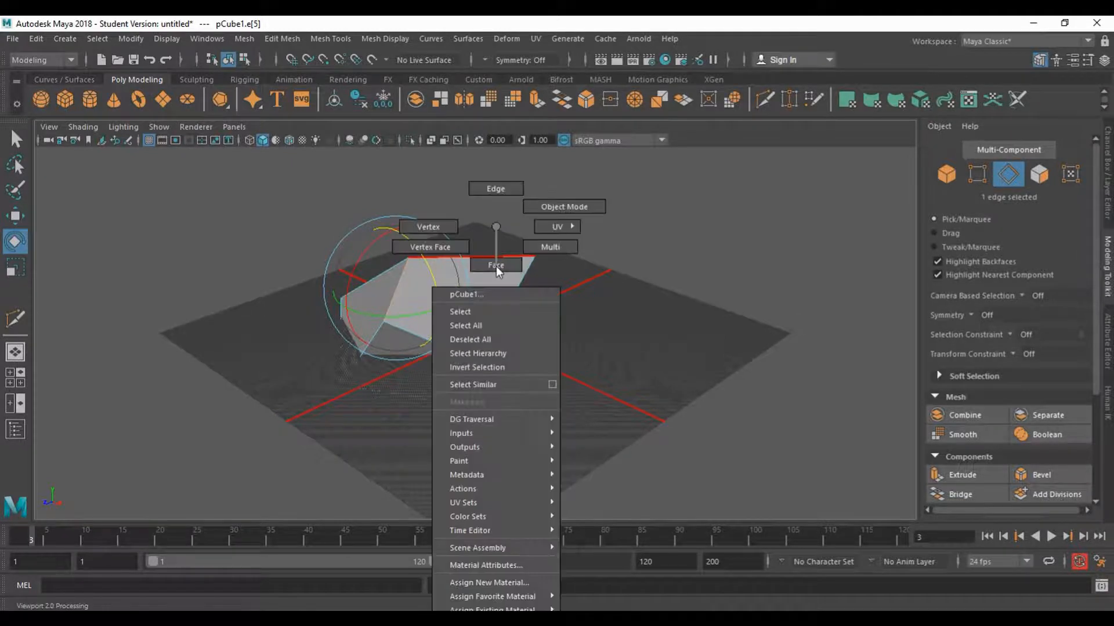
pyautogui.click(500, 265)
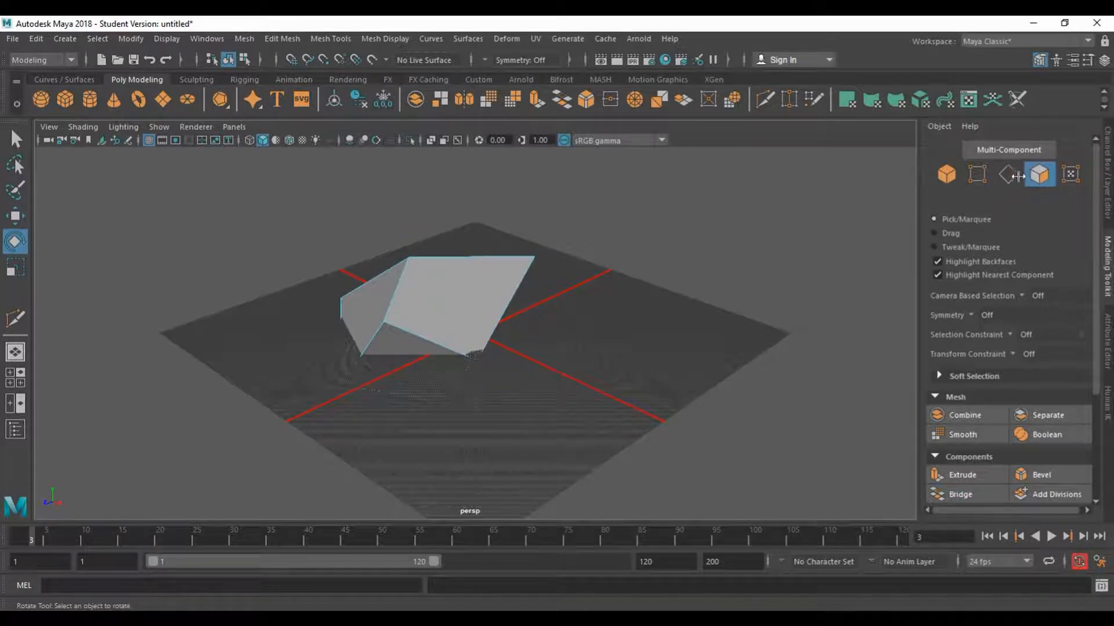
pyautogui.click(483, 293)
pyautogui.moveTo(484, 294)
pyautogui.mouseDown()
pyautogui.moveTo(470, 238)
pyautogui.moveTo(490, 279)
pyautogui.mouseUp()
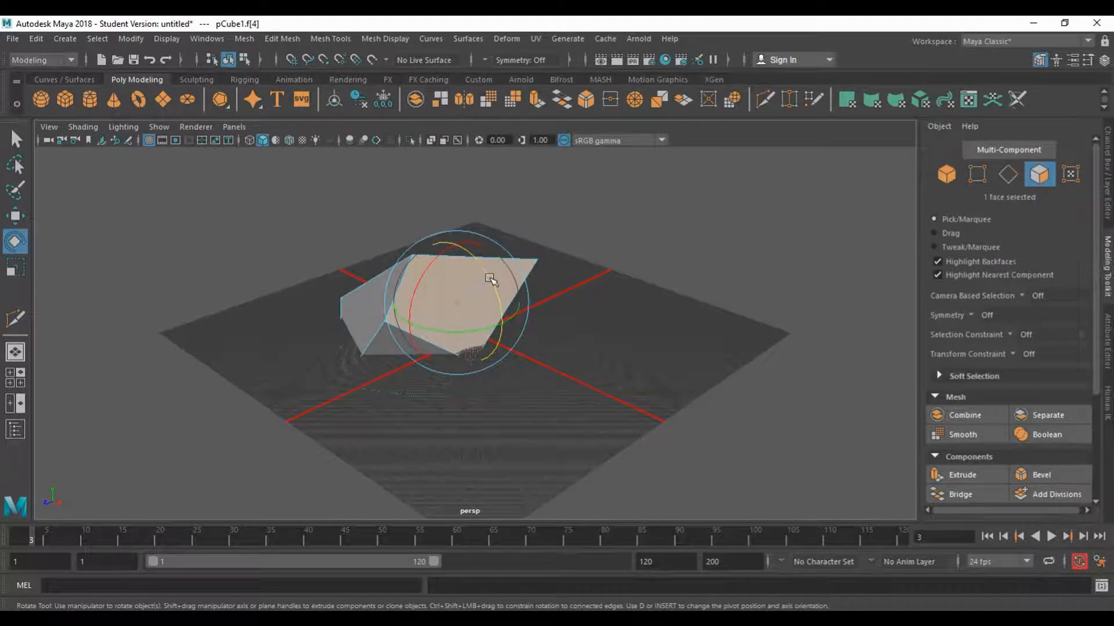
pyautogui.press('r')
pyautogui.moveTo(442, 312); pyautogui.dragTo(547, 306)
pyautogui.press('w')
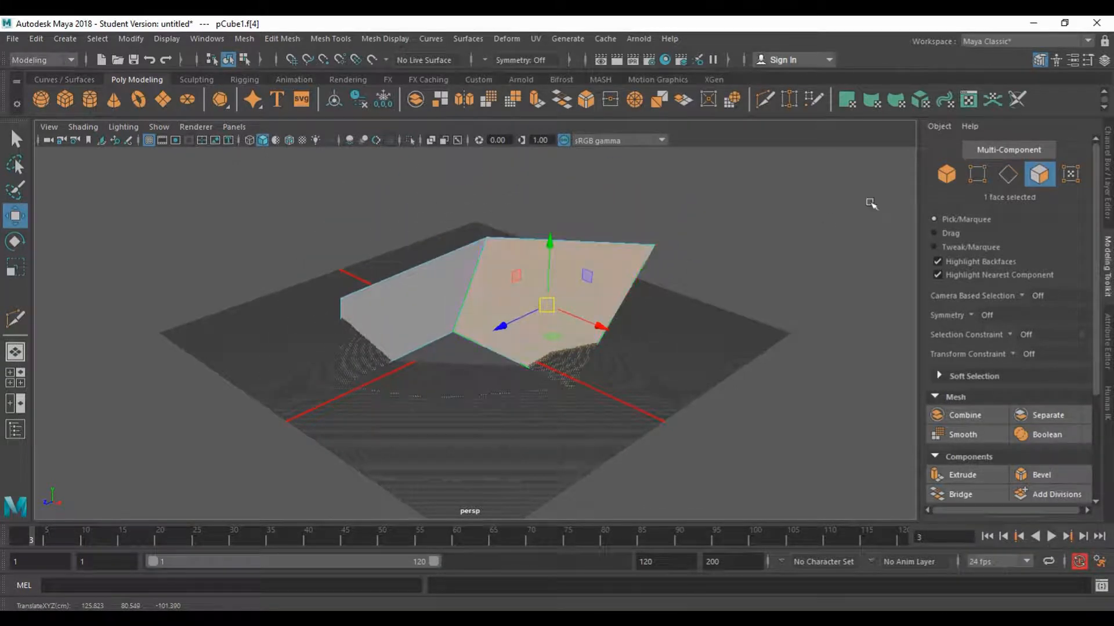
# - Switch the deformed cube to UV selection mode
pyautogui.click(1071, 174)
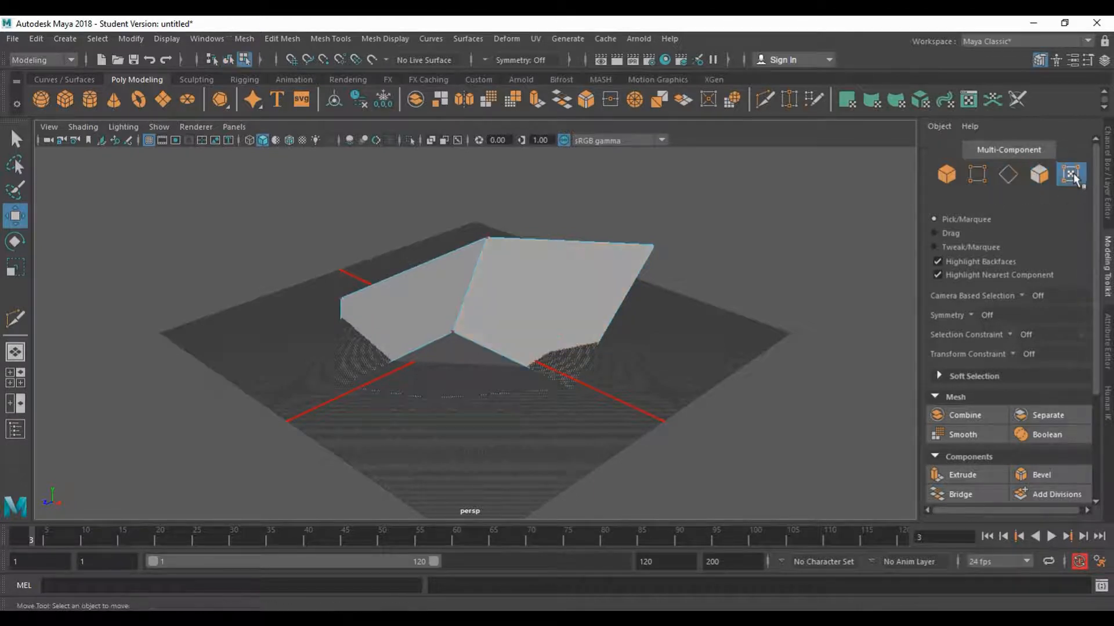
# - In UV mode, select the UVs at the cube's lower front corner, and switch the cube to vertex face mode
pyautogui.moveTo(563, 226); pyautogui.dragTo(675, 225, button='right')
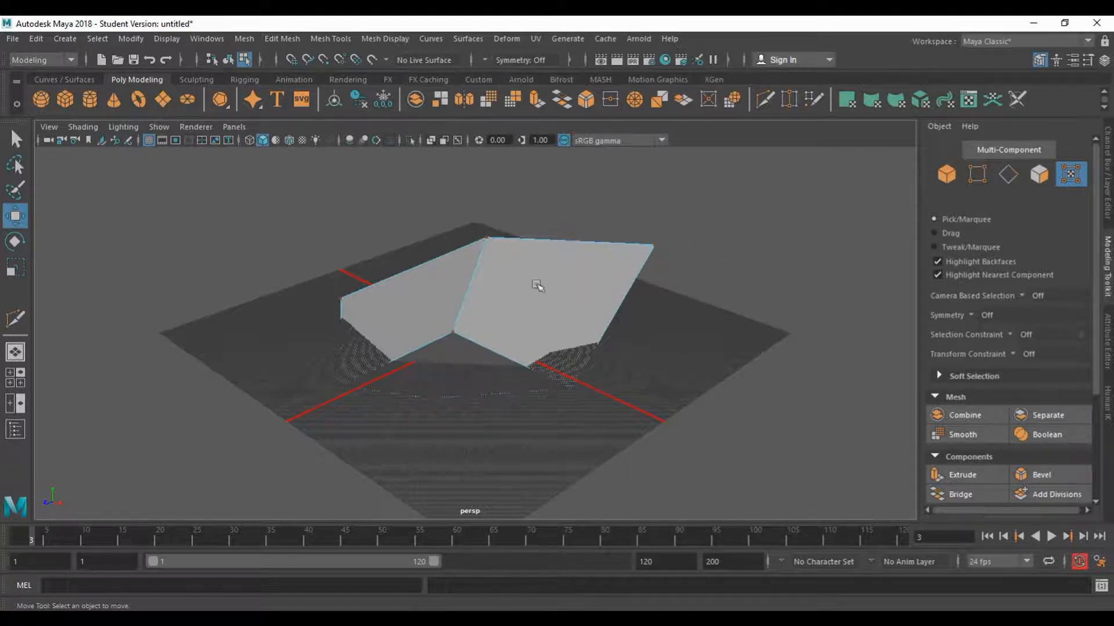
pyautogui.click(453, 332)
pyautogui.click(490, 277)
pyautogui.moveTo(313, 345); pyautogui.dragTo(394, 417)
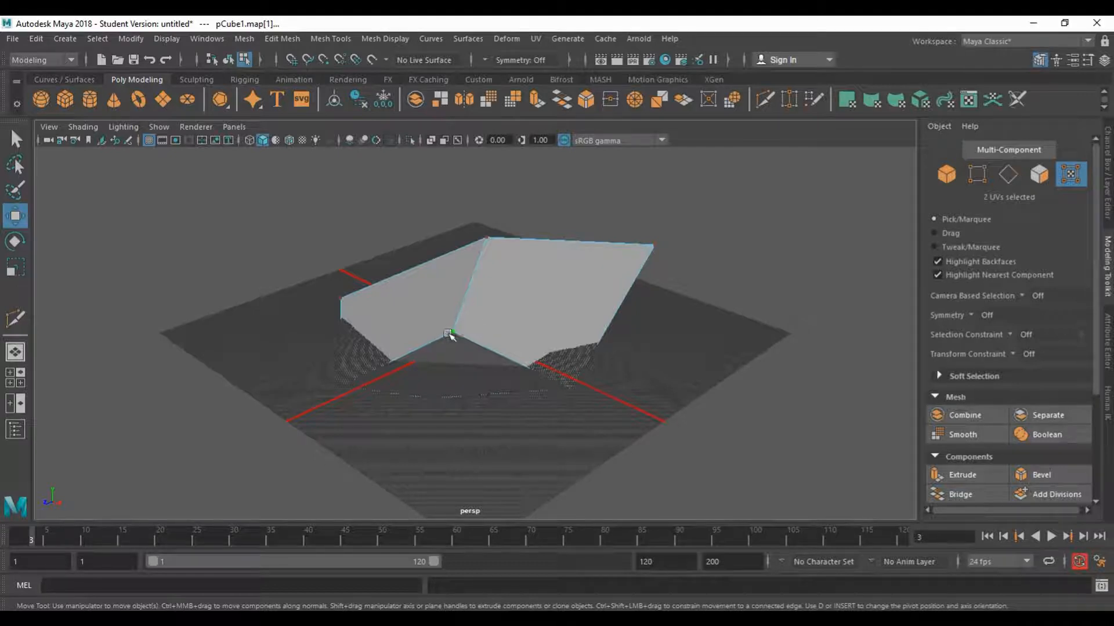
pyautogui.moveTo(536, 227); pyautogui.dragTo(472, 250, button='right')
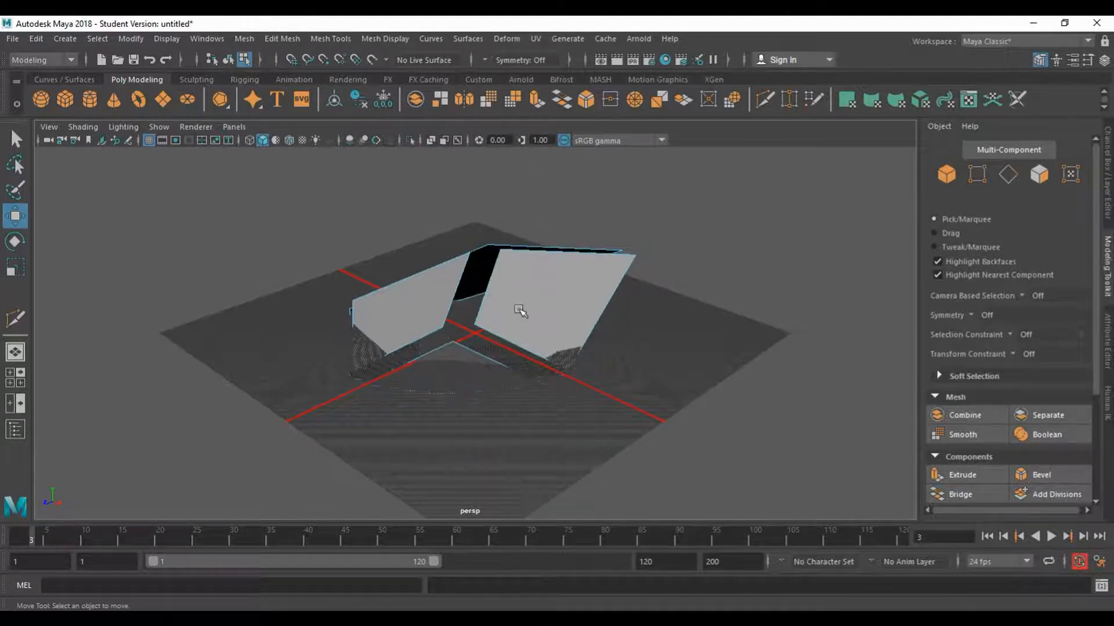
# - Examine the cube's separated vertex faces by orbiting, zooming and panning around the mesh
pyautogui.keyDown('alt'); pyautogui.moveTo(518, 311); pyautogui.dragTo(535, 333); pyautogui.keyUp('alt')
pyautogui.keyDown('alt'); pyautogui.moveTo(573, 243); pyautogui.dragTo(437, 239); pyautogui.keyUp('alt')
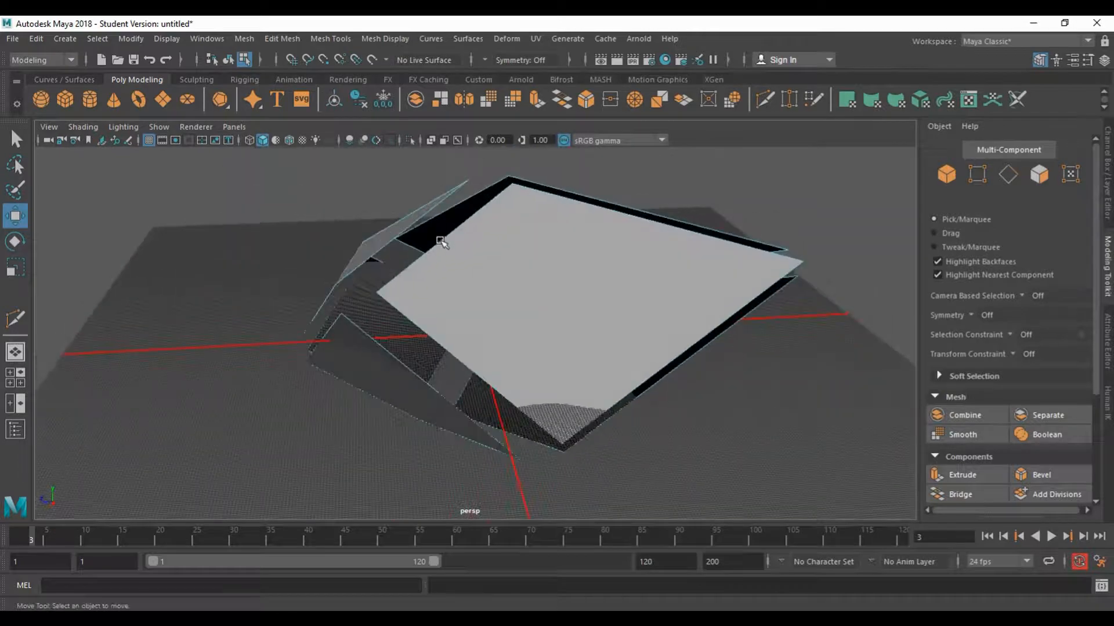
pyautogui.keyDown('alt'); pyautogui.moveTo(479, 268); pyautogui.dragTo(518, 261); pyautogui.keyUp('alt')
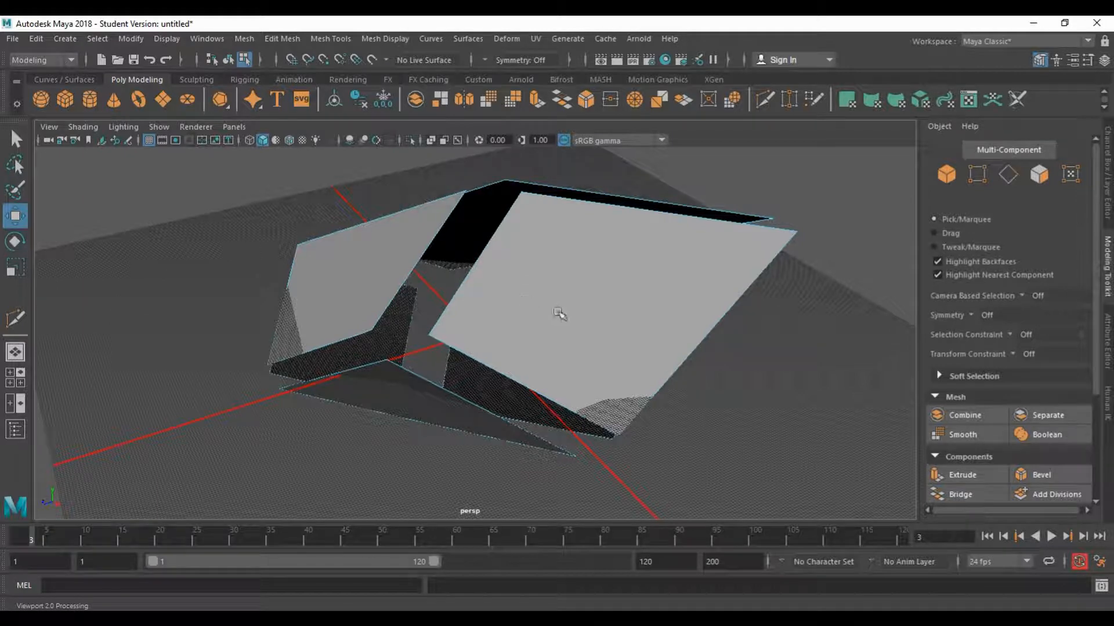
pyautogui.keyDown('alt'); pyautogui.moveTo(560, 313); pyautogui.dragTo(479, 317); pyautogui.keyUp('alt')
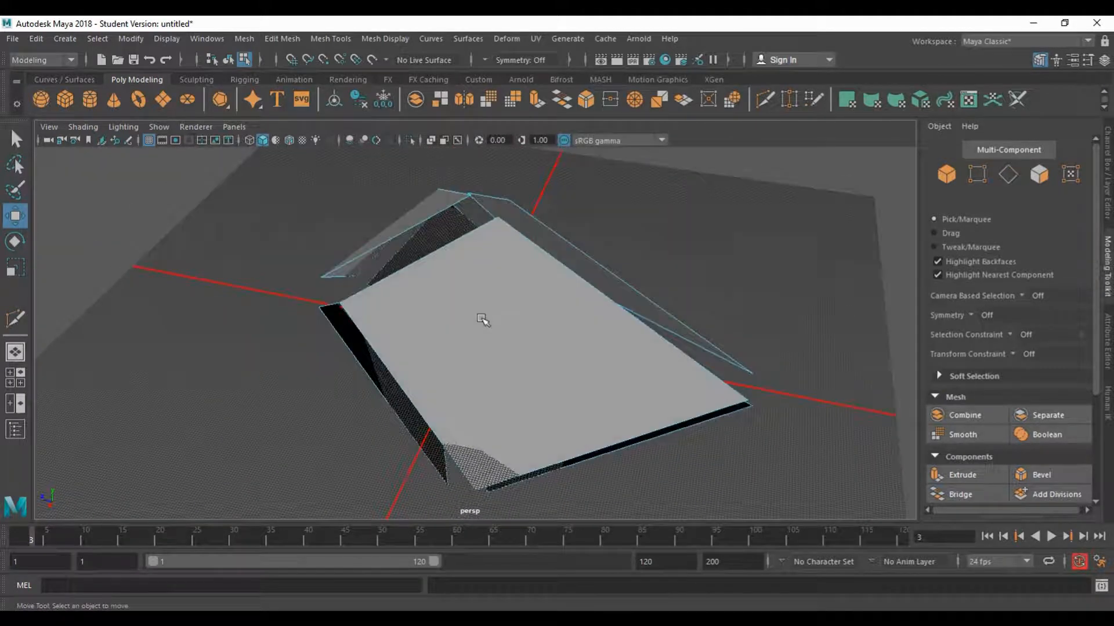
pyautogui.keyDown('alt'); pyautogui.moveTo(481, 319); pyautogui.dragTo(434, 345, button='right'); pyautogui.keyUp('alt')
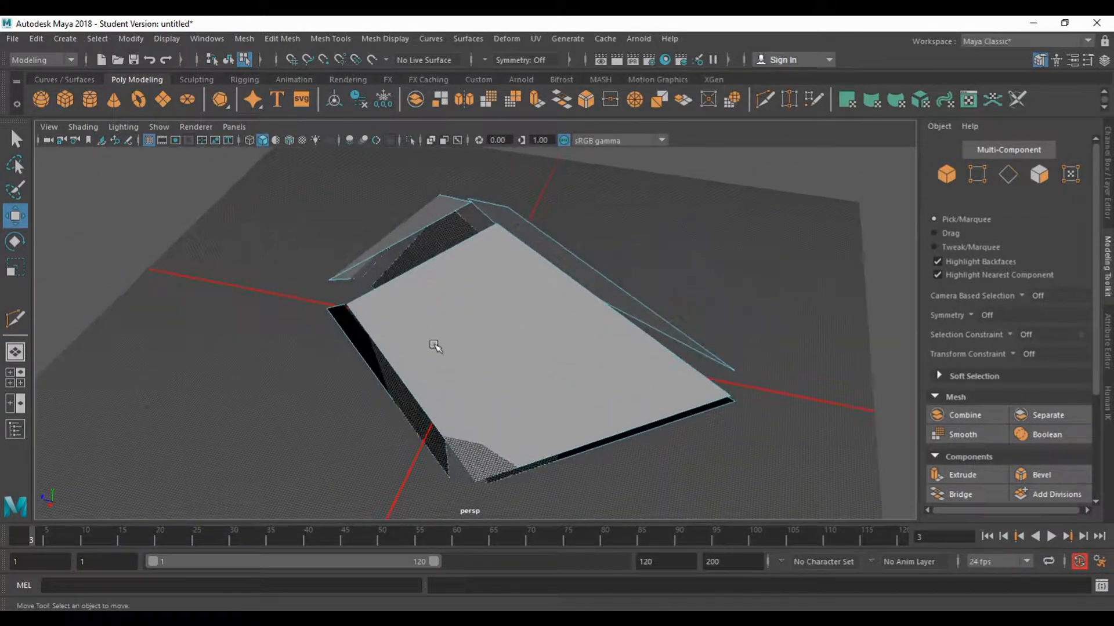
pyautogui.scroll(1, 435, 347)
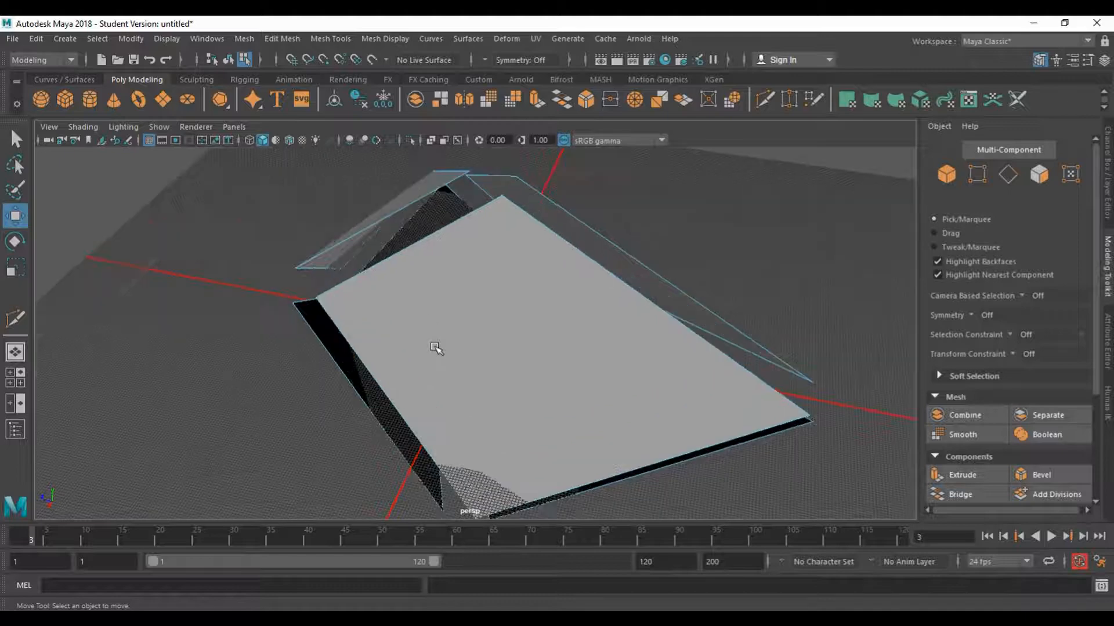
pyautogui.scroll(-3, 435, 347)
pyautogui.scroll(2, 435, 347)
pyautogui.scroll(1, 437, 348)
pyautogui.scroll(-2, 436, 348)
pyautogui.scroll(1, 437, 351)
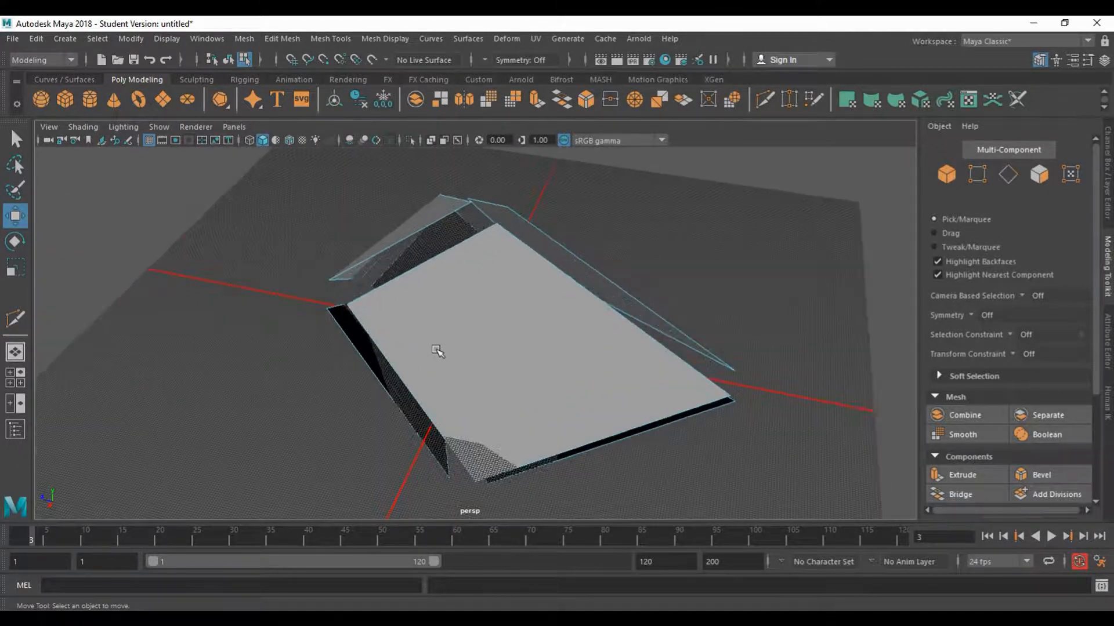
pyautogui.scroll(1, 438, 351)
pyautogui.keyDown('alt'); pyautogui.moveTo(438, 351); pyautogui.dragTo(467, 273, button='right'); pyautogui.keyUp('alt')
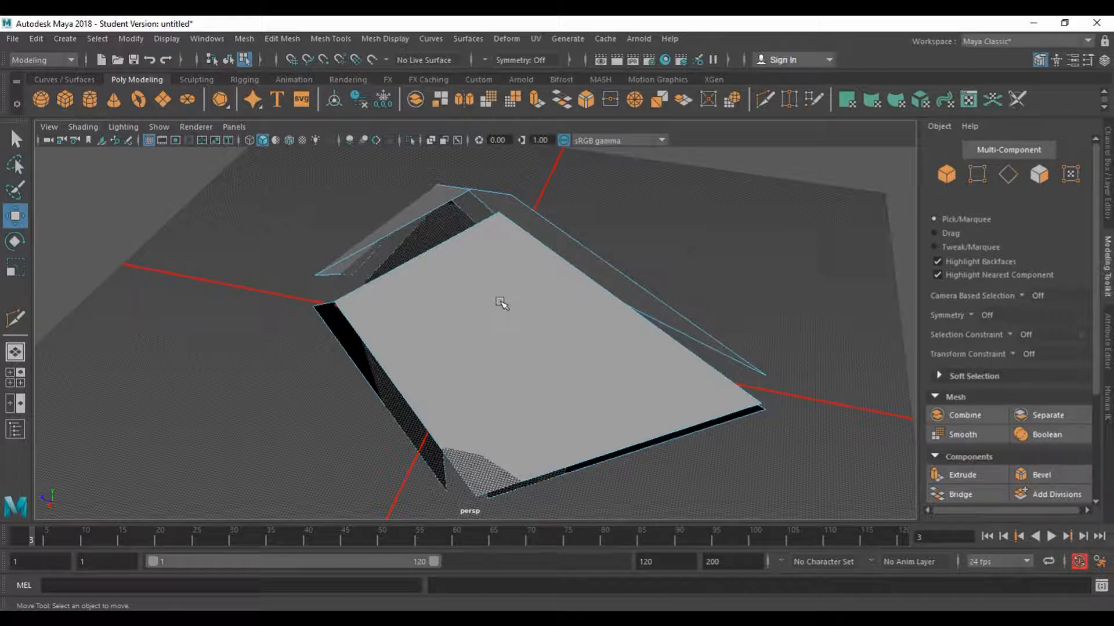
pyautogui.keyDown('alt'); pyautogui.moveTo(497, 298); pyautogui.dragTo(430, 331, button='middle'); pyautogui.keyUp('alt')
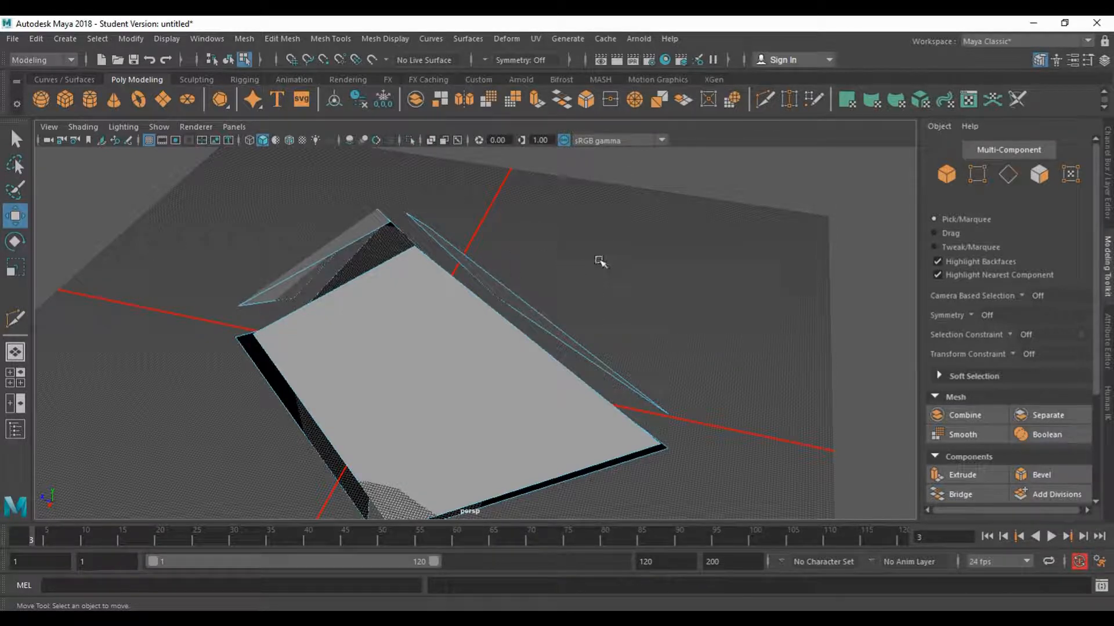
# - Return the cube to object mode and adjust its Translate X in the Channel Box to about -239.248
pyautogui.click(1108, 162)
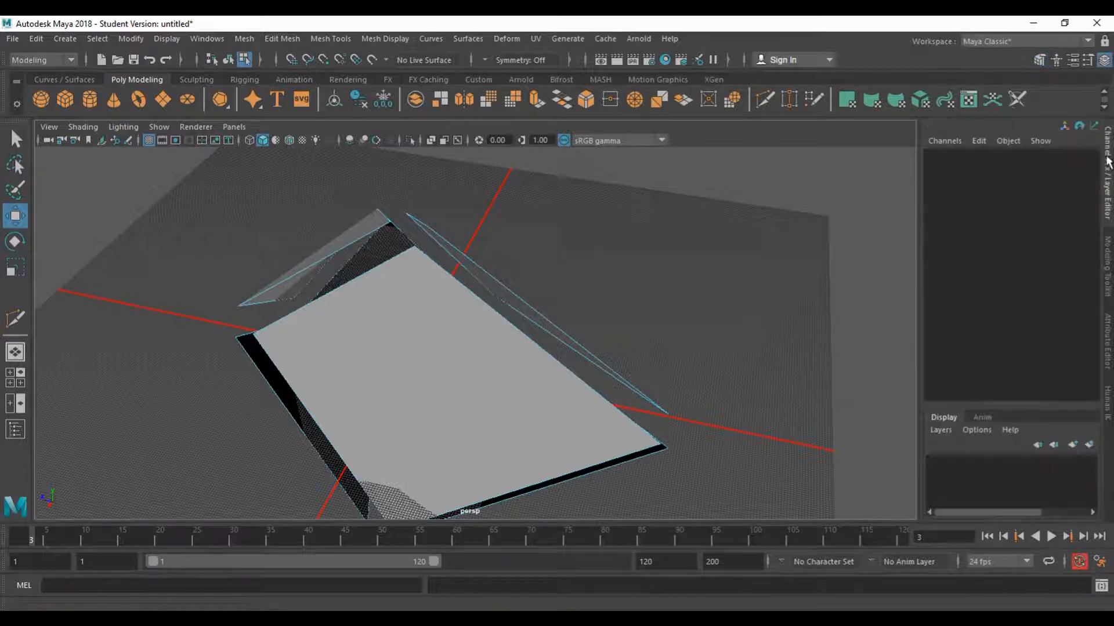
pyautogui.moveTo(475, 378); pyautogui.dragTo(542, 207, button='right')
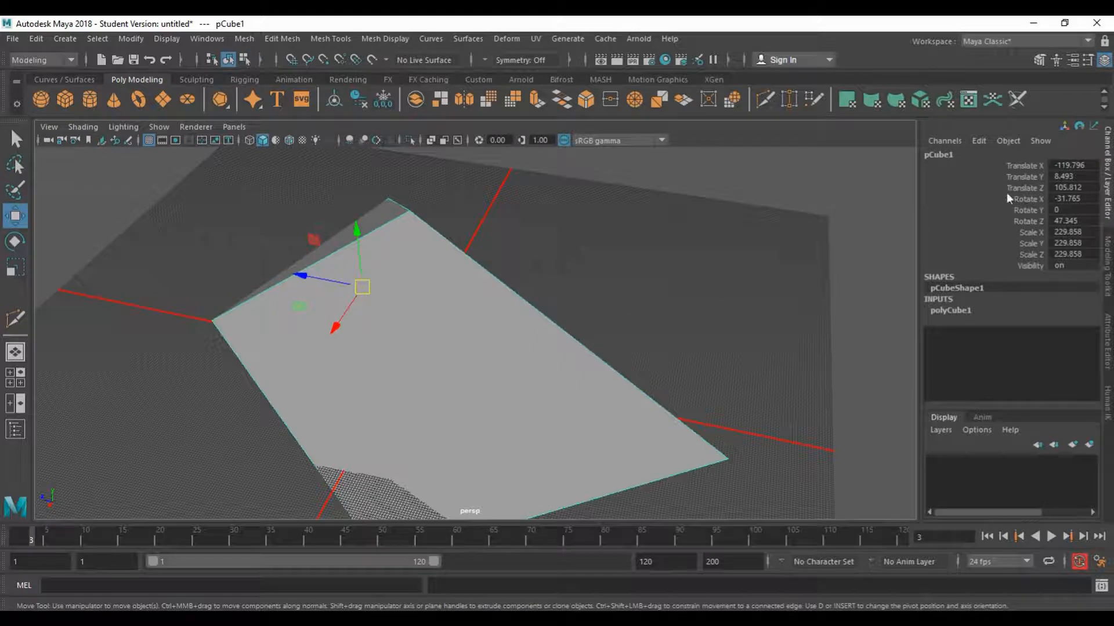
pyautogui.click(1020, 165)
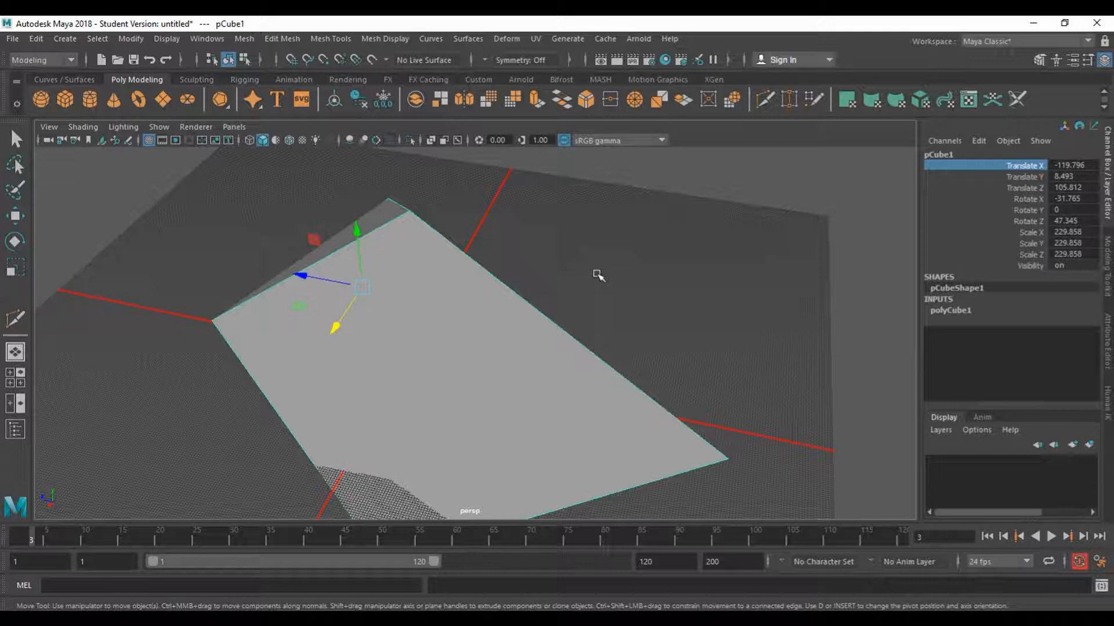
pyautogui.moveTo(598, 275); pyautogui.dragTo(864, 238, button='middle')
# - Adjust the cube's Translate Y to about -8.007 and its X, Y and Z scale together to about 232.058
pyautogui.click(1030, 177)
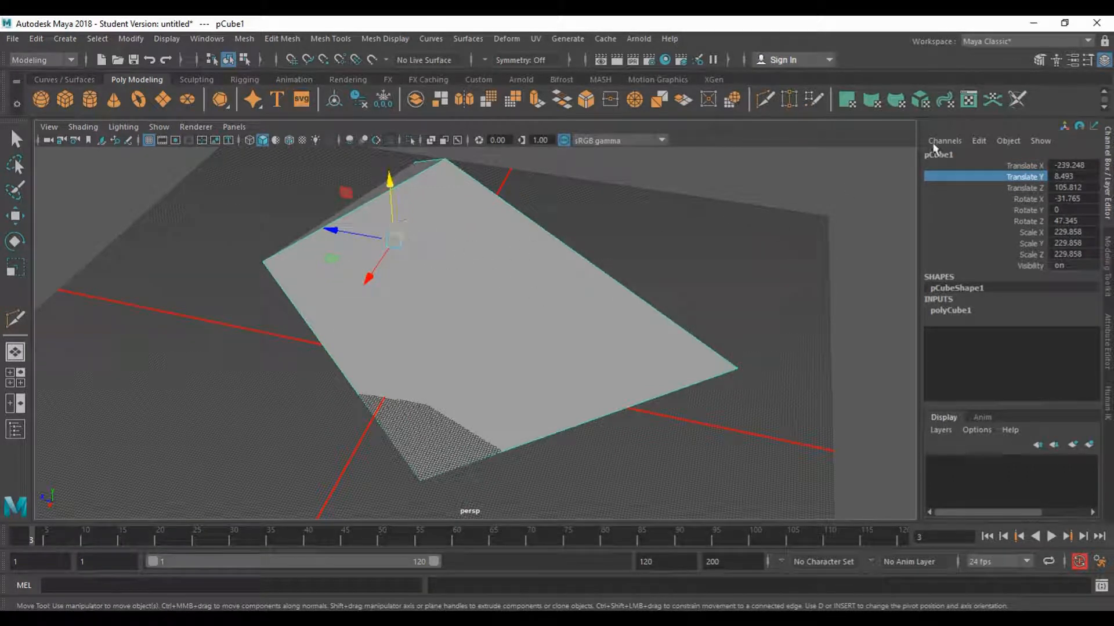
pyautogui.moveTo(733, 298); pyautogui.dragTo(970, 241, button='middle')
pyautogui.moveTo(1030, 232); pyautogui.dragTo(1030, 259)
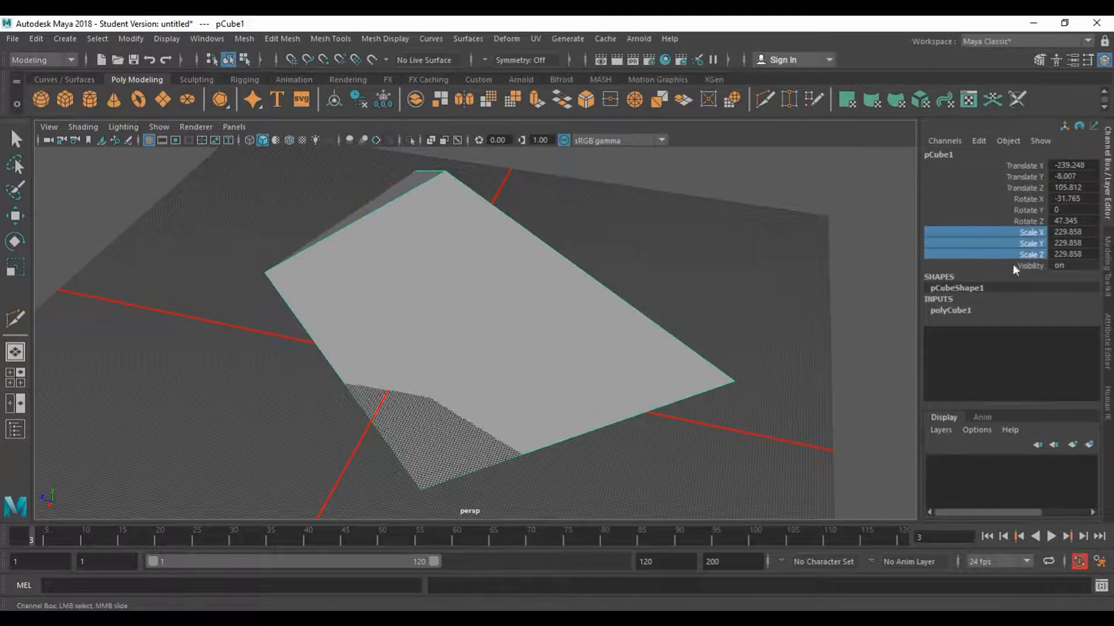
pyautogui.moveTo(763, 261); pyautogui.dragTo(669, 248, button='middle')
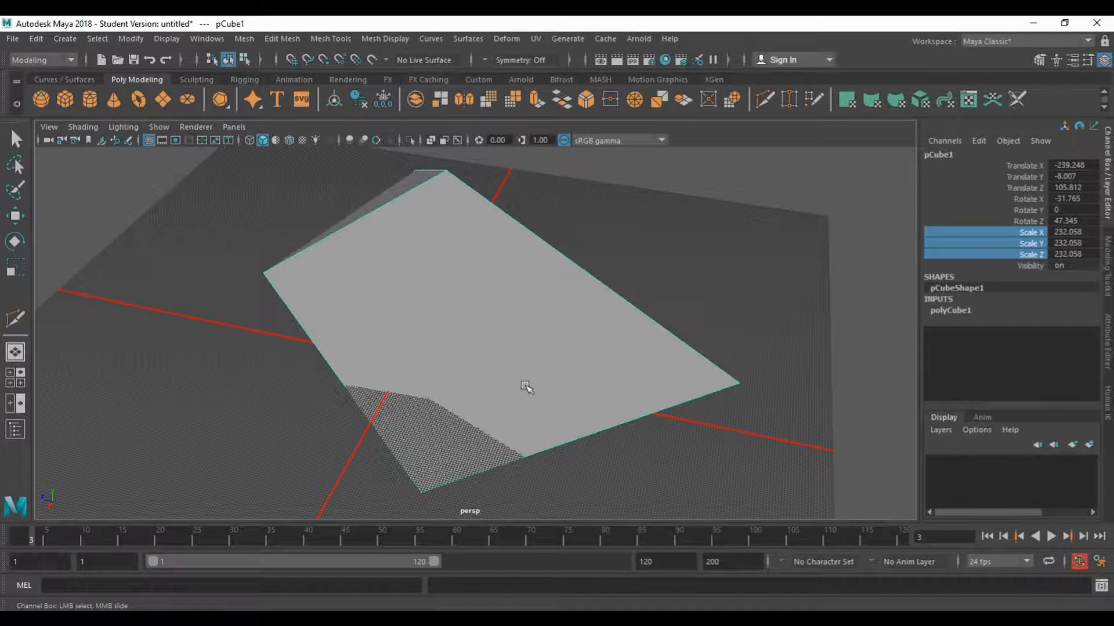
# - Turn on smooth mesh preview for the deformed cube and inspect the rounded shape from a lower angle
pyautogui.scroll(-3, 482, 323)
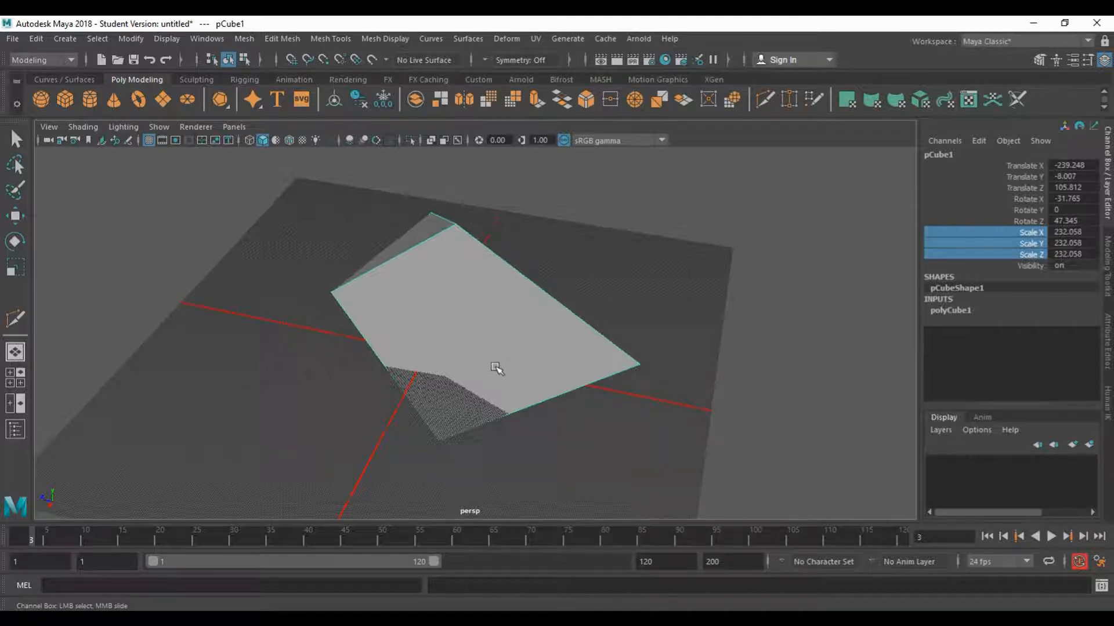
pyautogui.press('1')
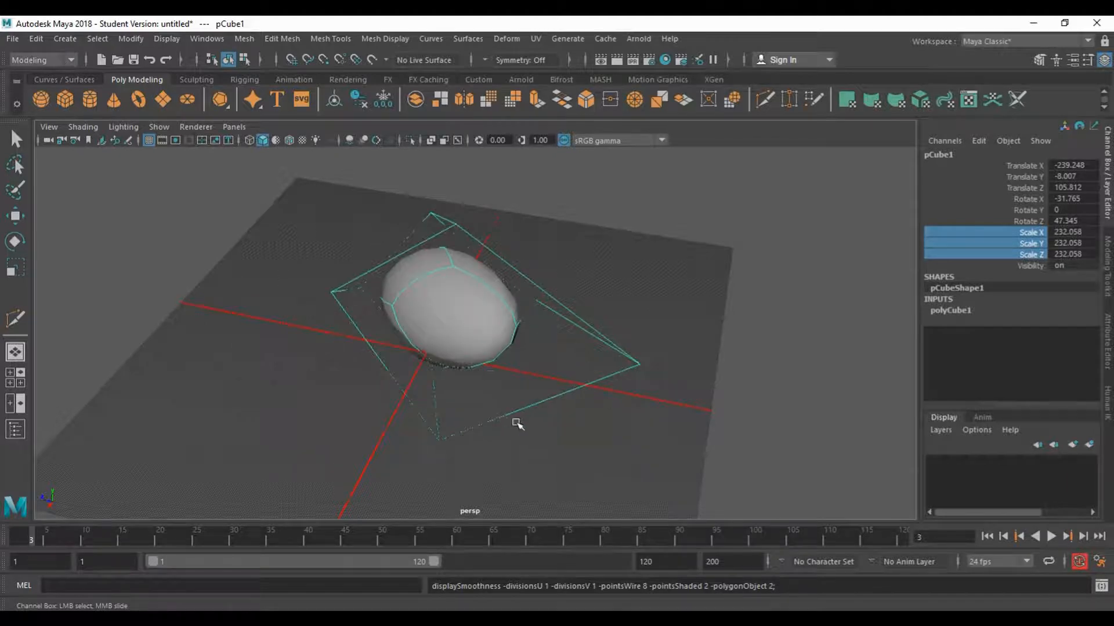
pyautogui.keyDown('alt'); pyautogui.moveTo(549, 408); pyautogui.dragTo(604, 368); pyautogui.keyUp('alt')
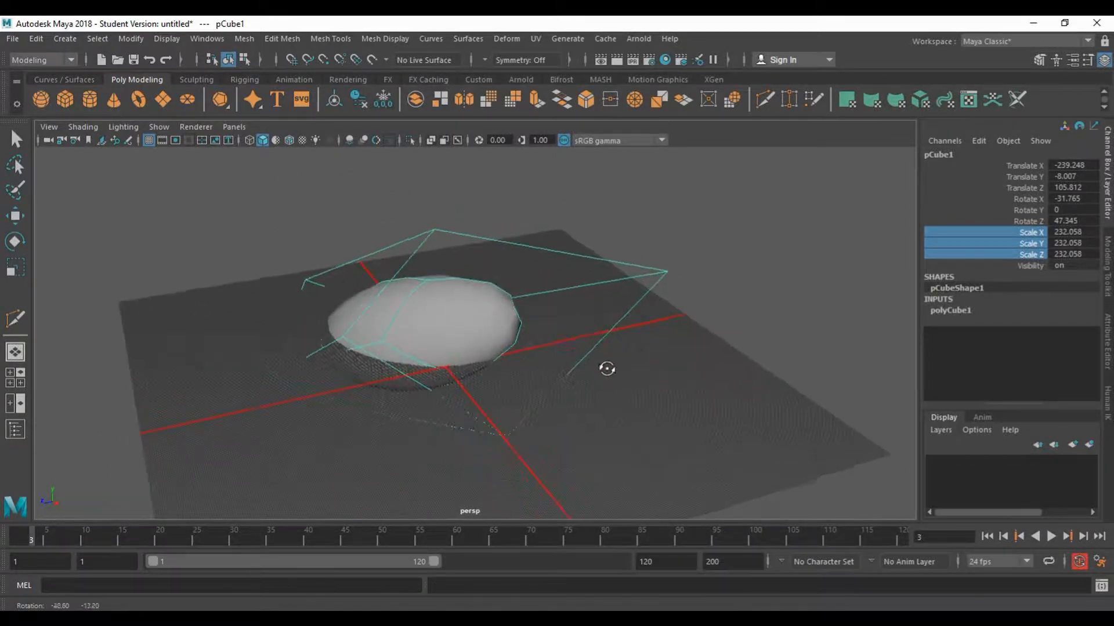
pyautogui.scroll(3, 551, 307)
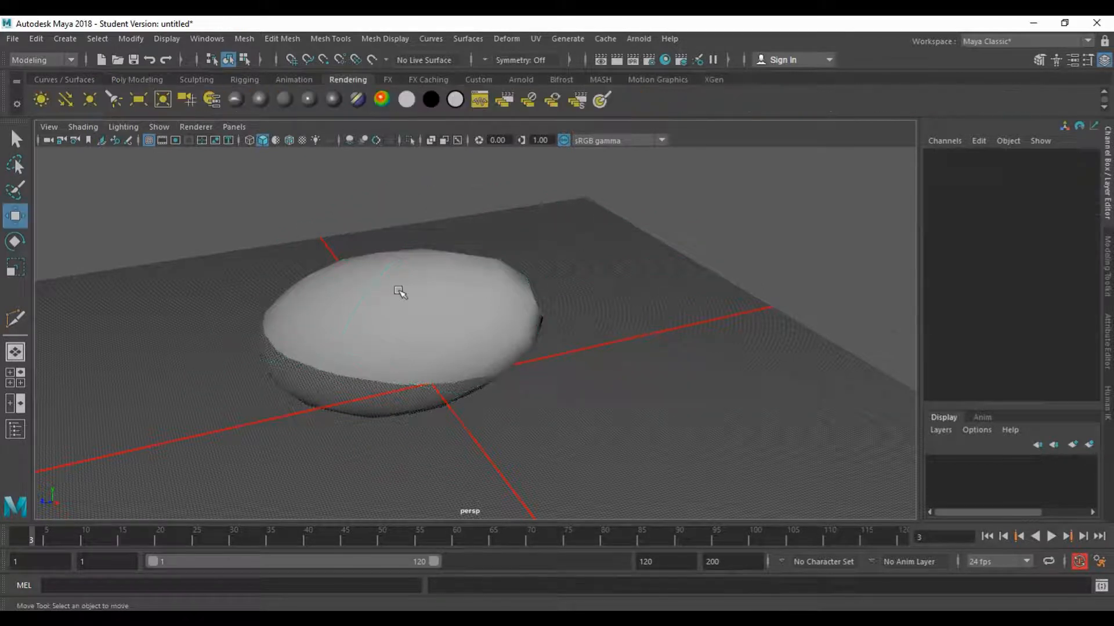
# - Select the smoothed cube and display it in wireframe, shaded and textured mode in turn
pyautogui.click(413, 329)
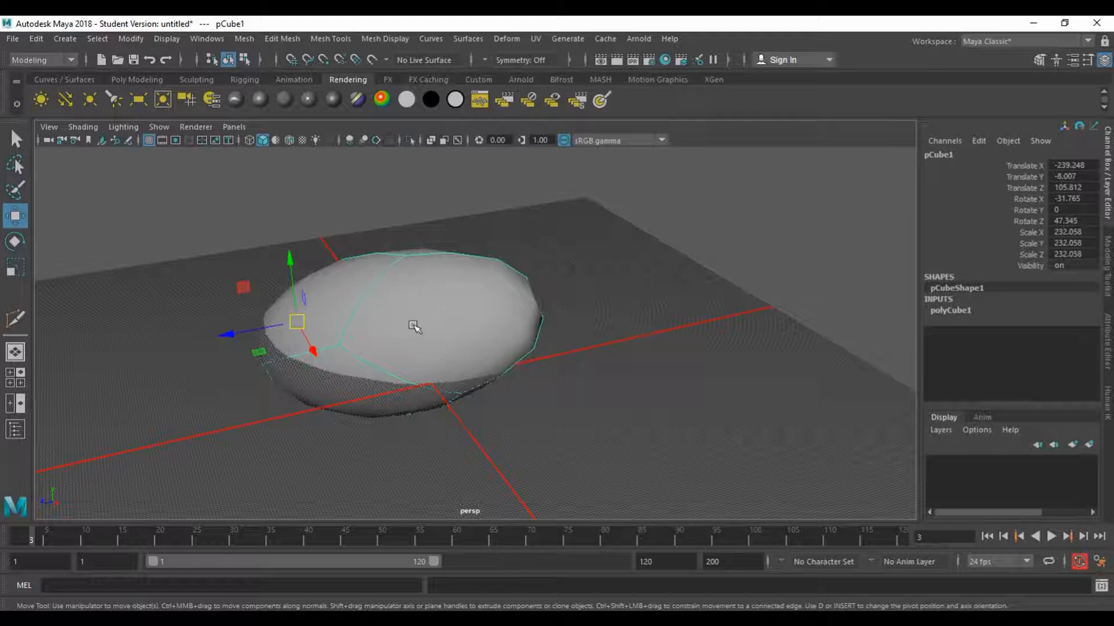
pyautogui.press('4')
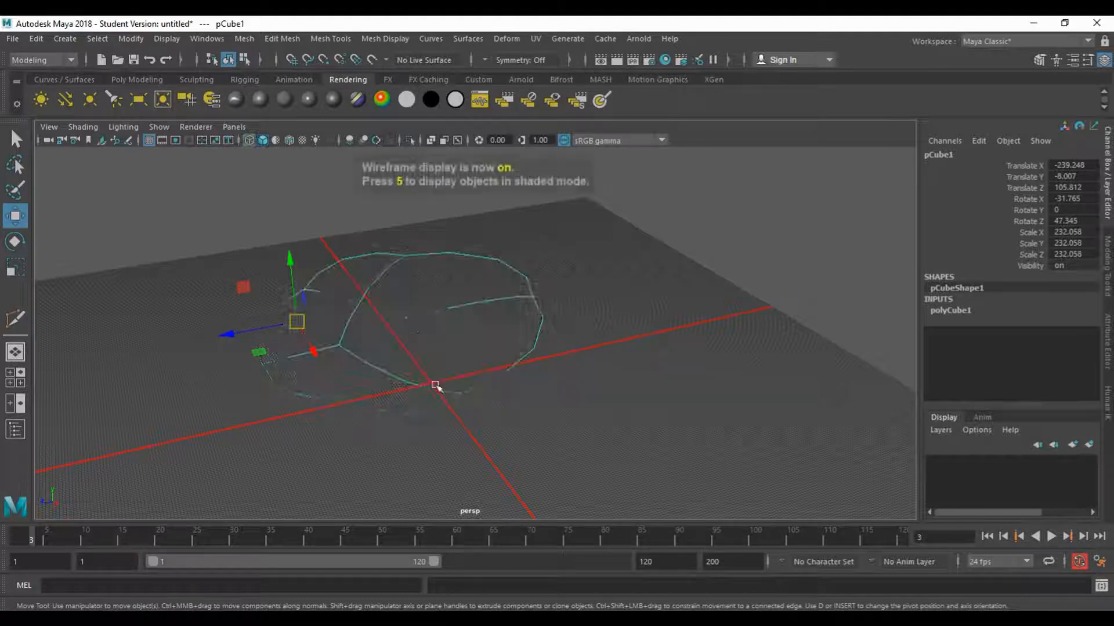
pyautogui.moveTo(550, 425)
pyautogui.keyDown('alt'); pyautogui.mouseDown()
pyautogui.moveTo(480, 331)
pyautogui.moveTo(311, 390)
pyautogui.moveTo(379, 458)
pyautogui.moveTo(522, 422)
pyautogui.moveTo(472, 458)
pyautogui.moveTo(527, 424)
pyautogui.mouseUp(); pyautogui.keyUp('alt')
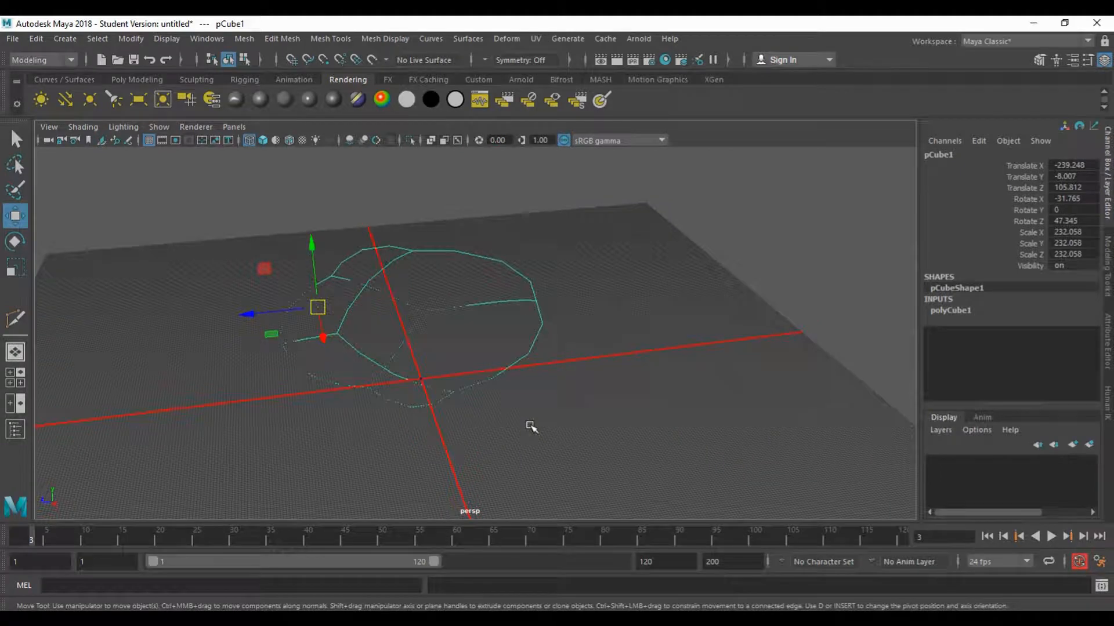
pyautogui.press('5')
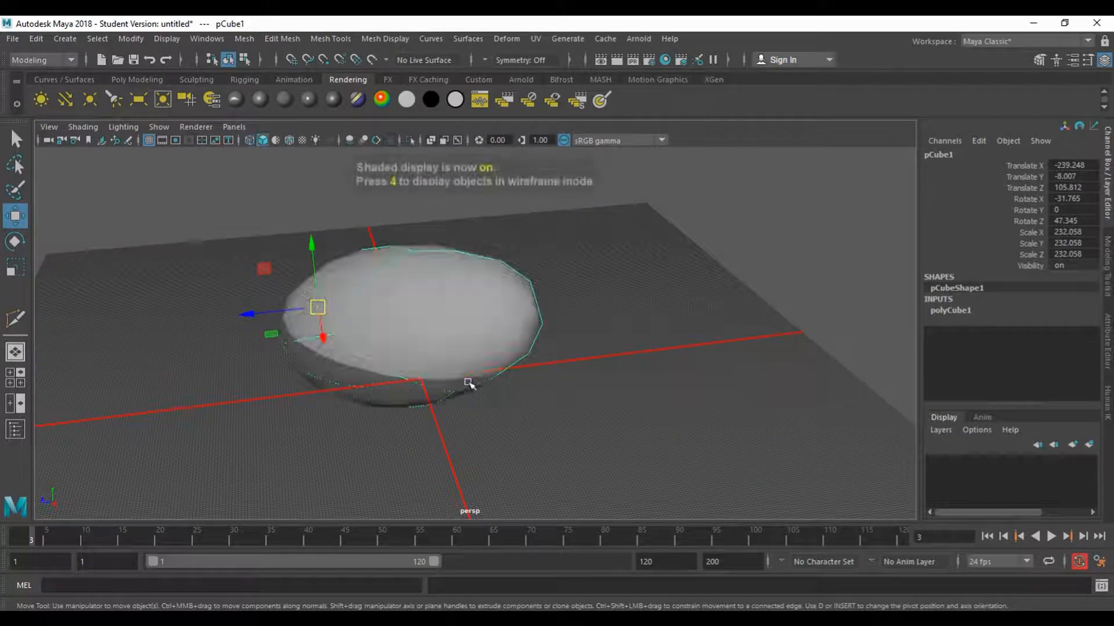
pyautogui.press('6')
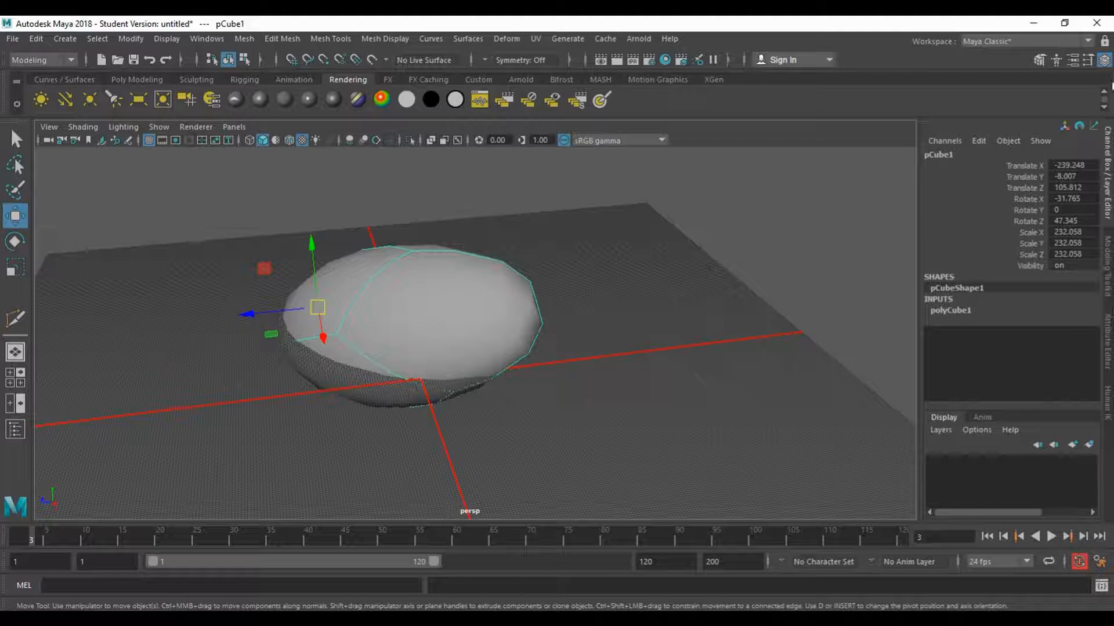
# - Apply a Checker texture to the Color attribute of the cube's lambert1 material
pyautogui.click(1072, 60)
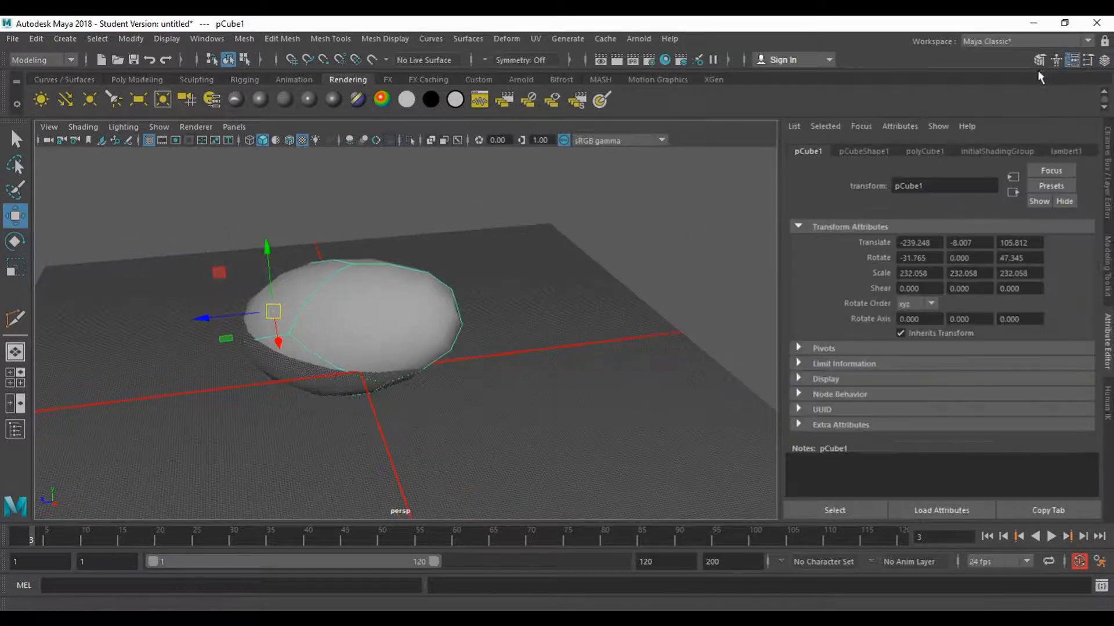
pyautogui.click(1067, 151)
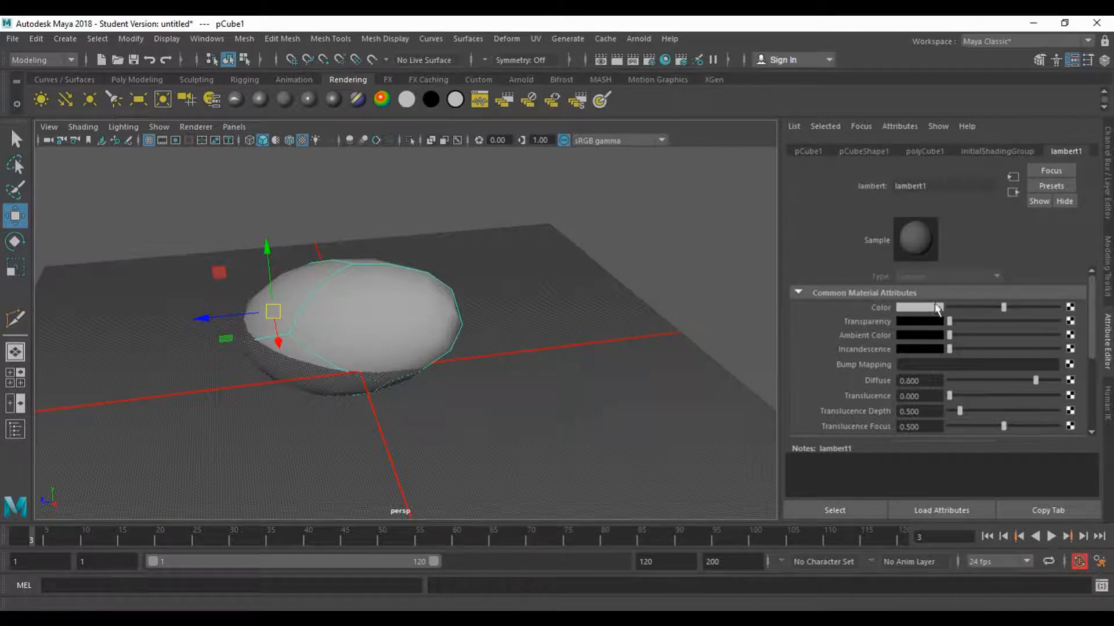
pyautogui.click(1072, 307)
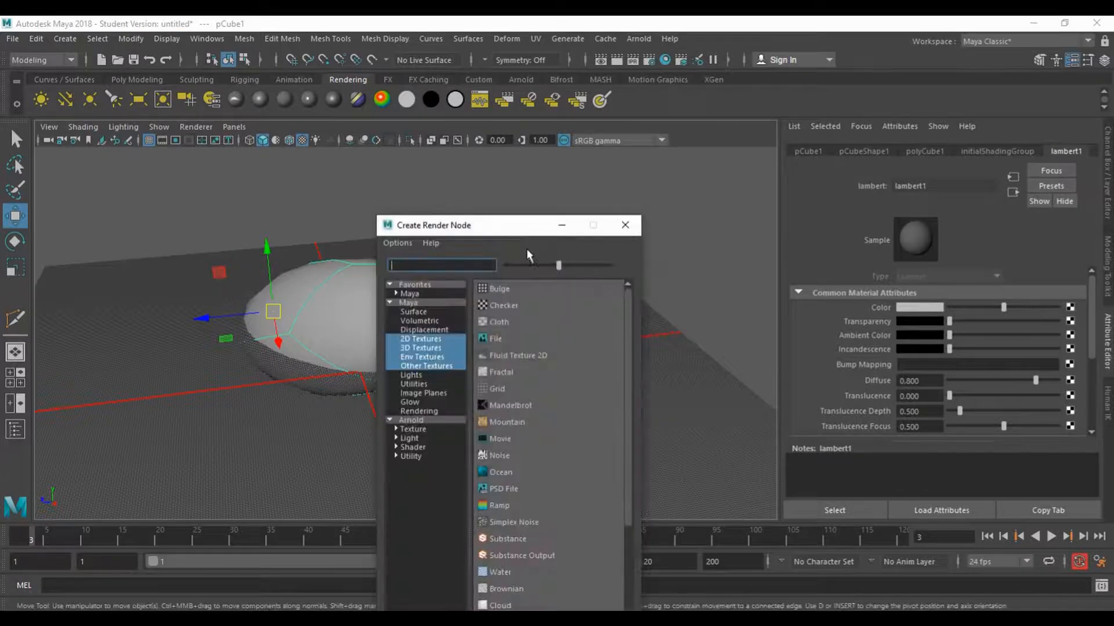
pyautogui.click(514, 305)
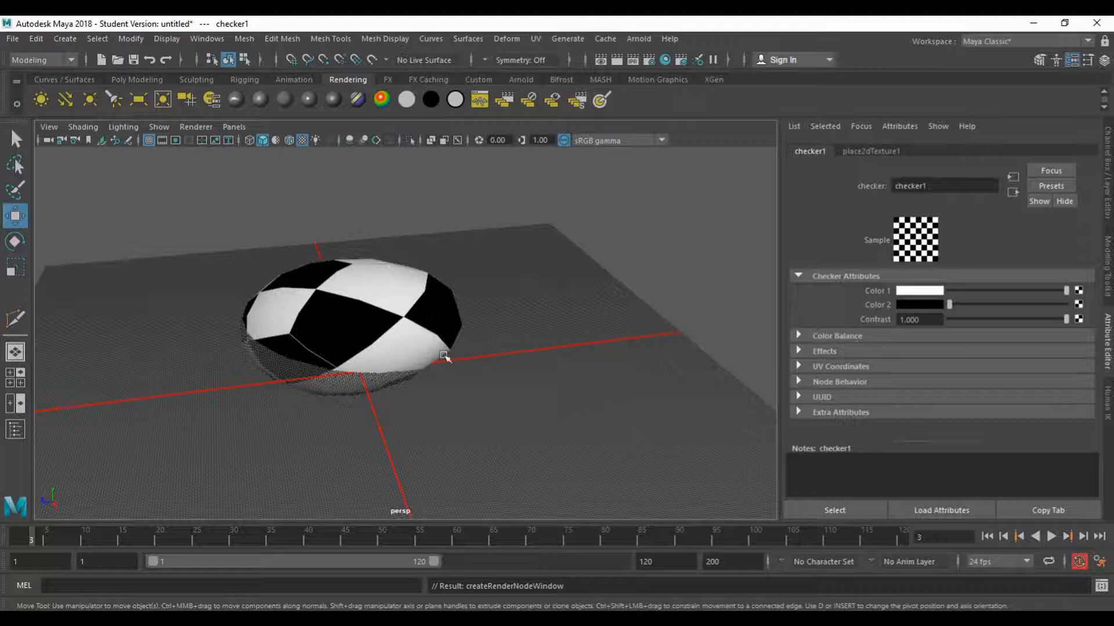
# - Compare the checkered cube in shaded and textured display by alternating between the two modes
pyautogui.press('5')
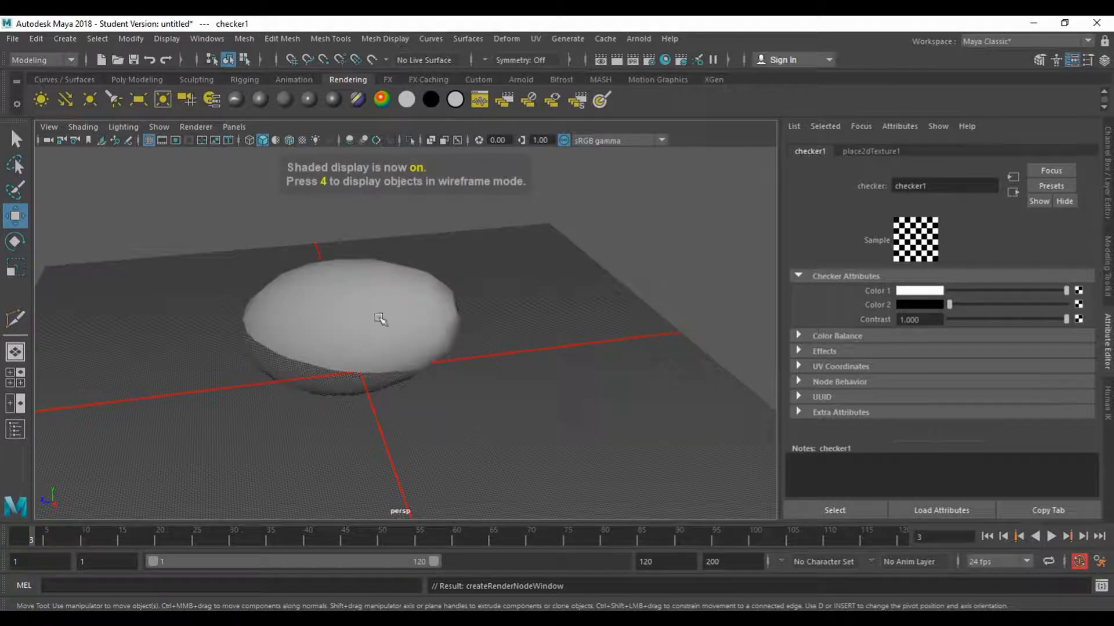
pyautogui.press('6')
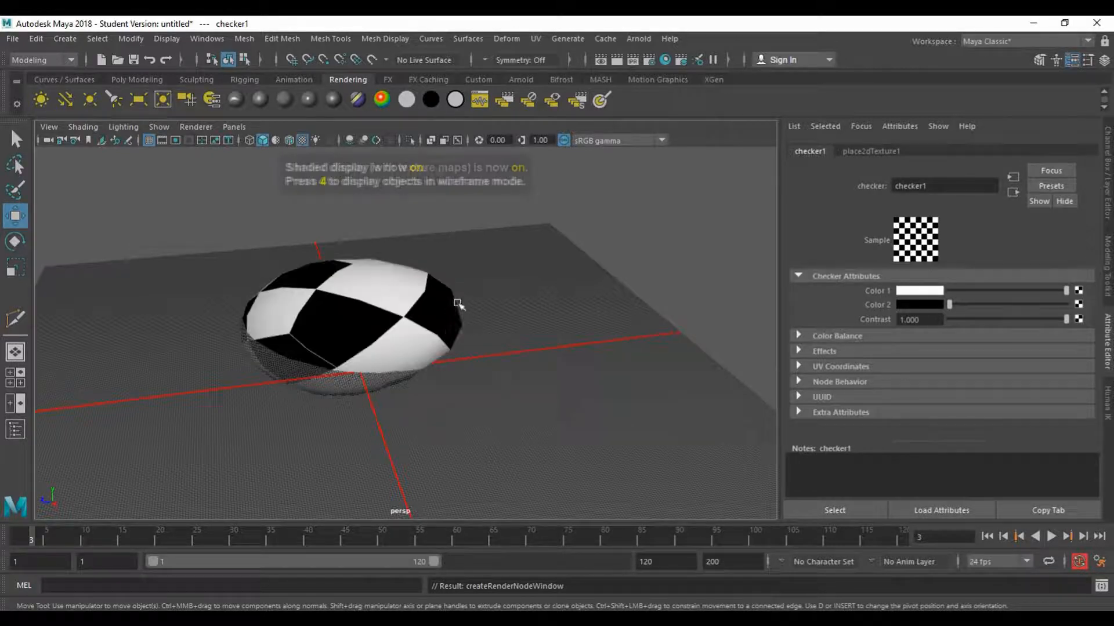
pyautogui.press('5')
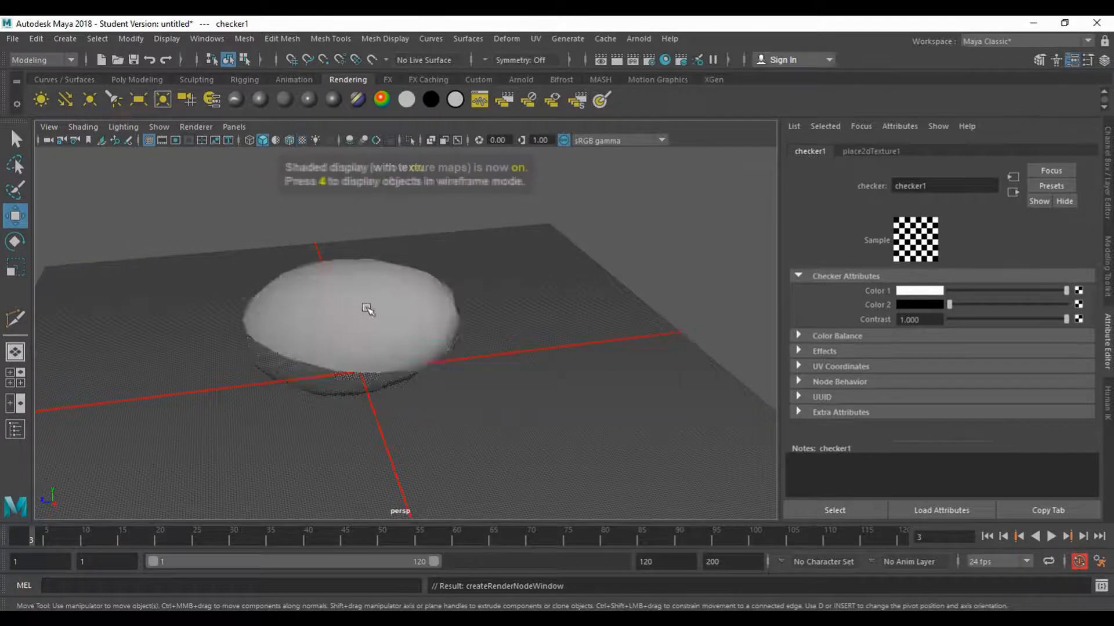
pyautogui.press('6')
pyautogui.press('5')
pyautogui.press('6')
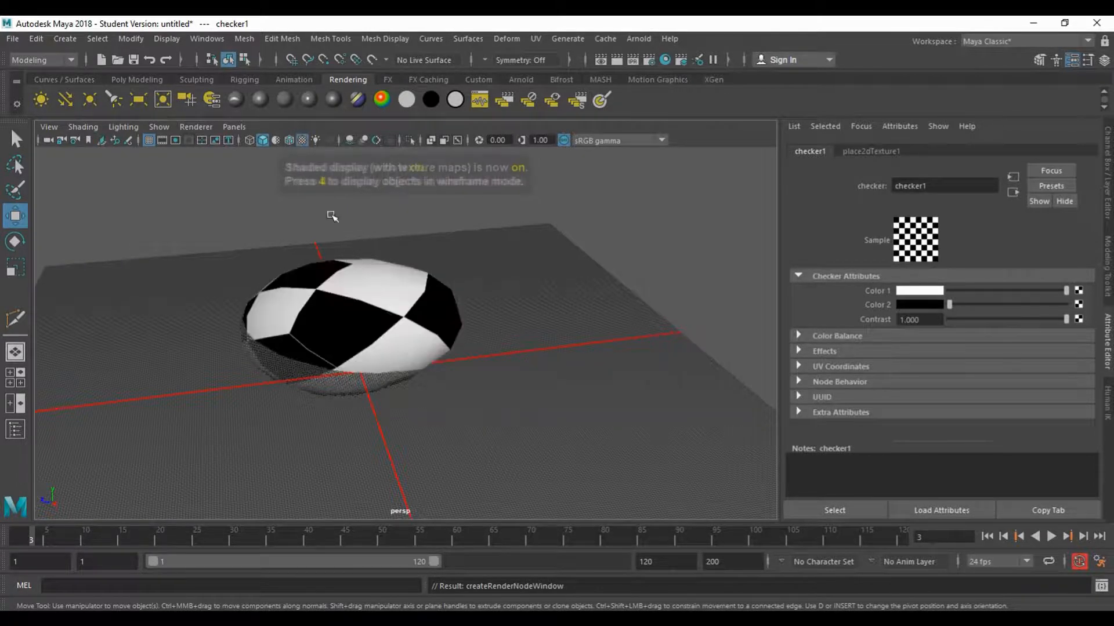
# - Toggle the viewport's texture display on and off several times, leaving textures off
pyautogui.click(302, 141)
pyautogui.click(301, 141)
pyautogui.click(302, 141)
pyautogui.click(301, 139)
pyautogui.click(301, 139)
pyautogui.click(301, 139)
pyautogui.click(303, 142)
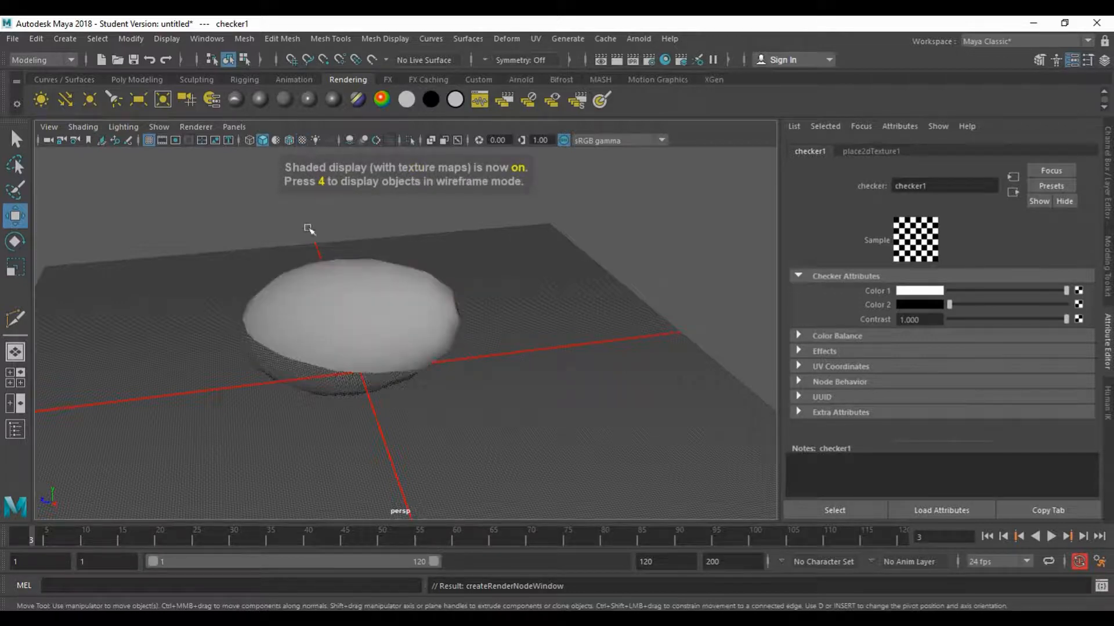
# - Display the cube with textures and all scene lights, then add an ambient light and move it behind and above the grid
pyautogui.click(305, 139)
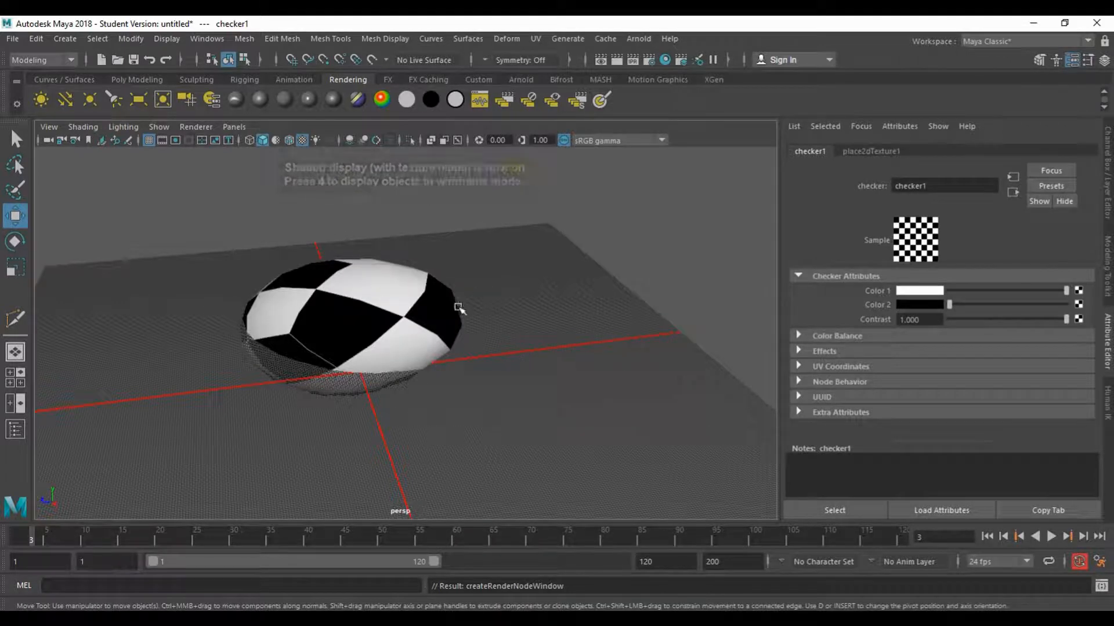
pyautogui.press('7')
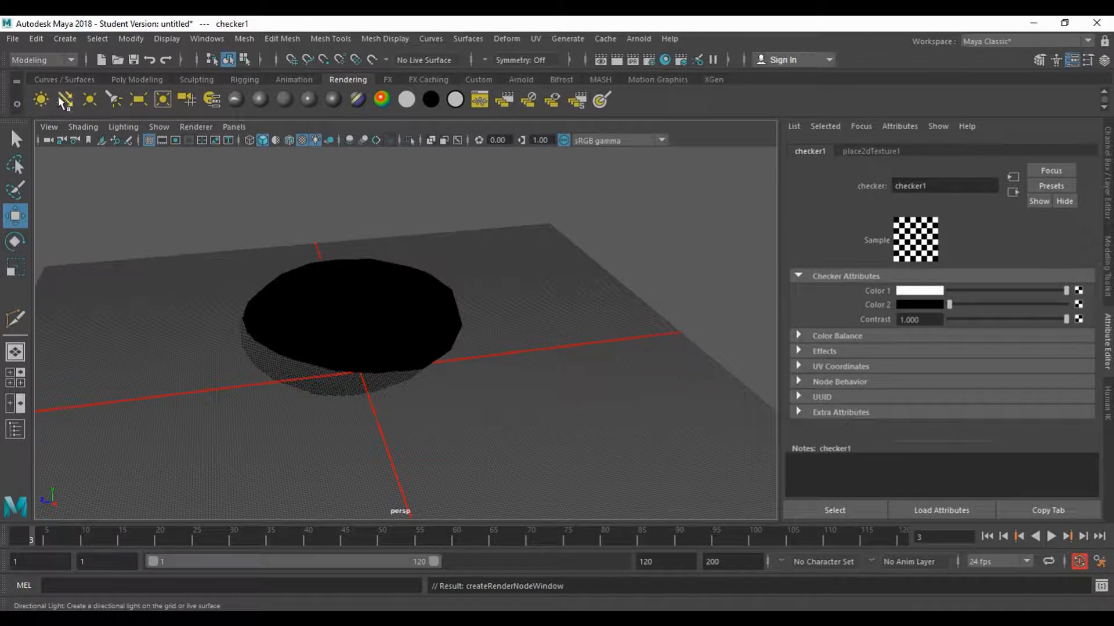
pyautogui.click(41, 100)
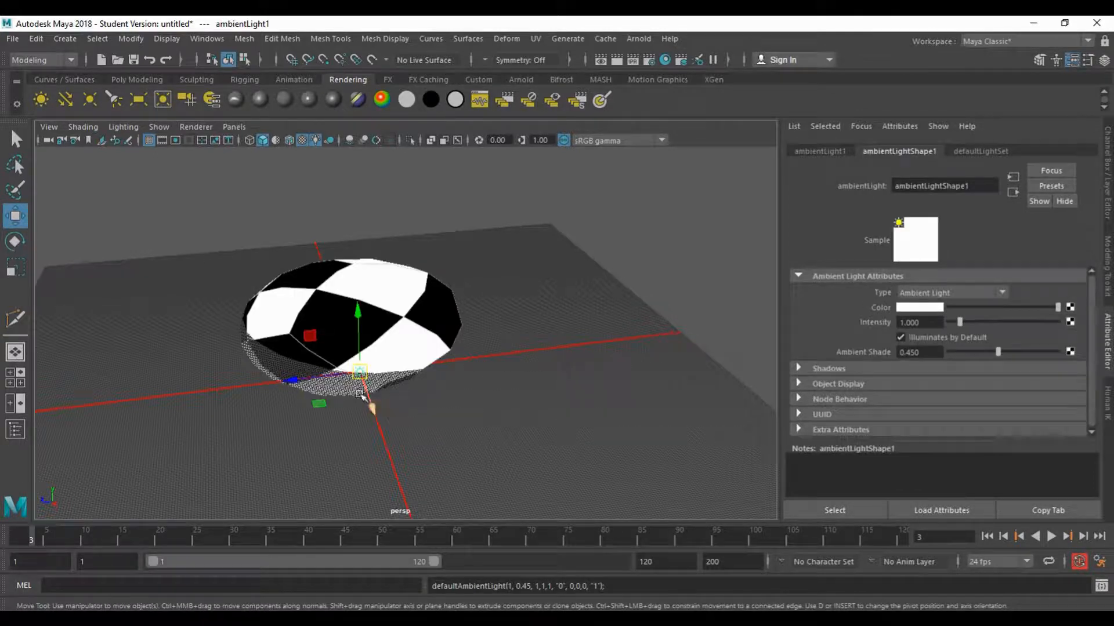
pyautogui.moveTo(288, 373); pyautogui.dragTo(502, 486)
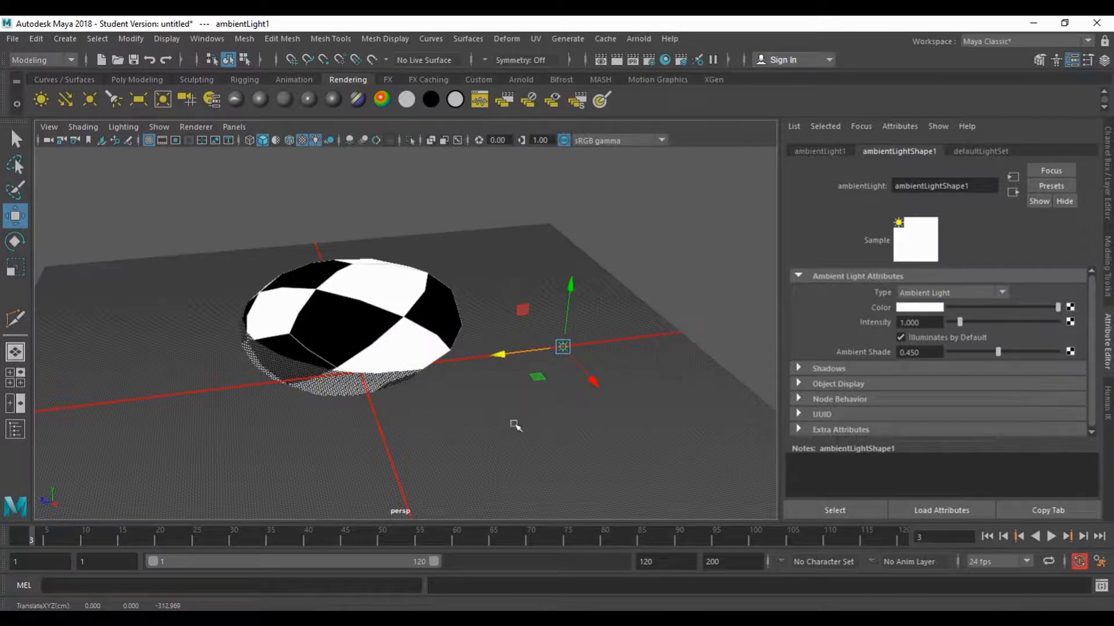
pyautogui.hotkey('ctrl', 'z')
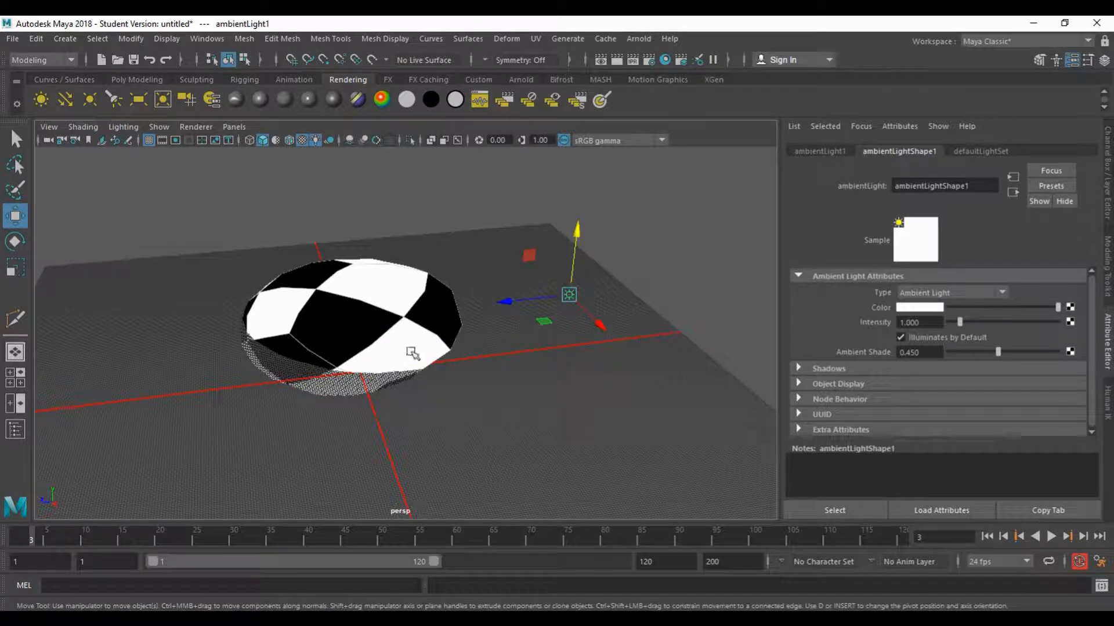
# - Return to textured display with default lighting, shift the ambient light to about -340 on Z, and delete it
pyautogui.press('5')
pyautogui.press('6')
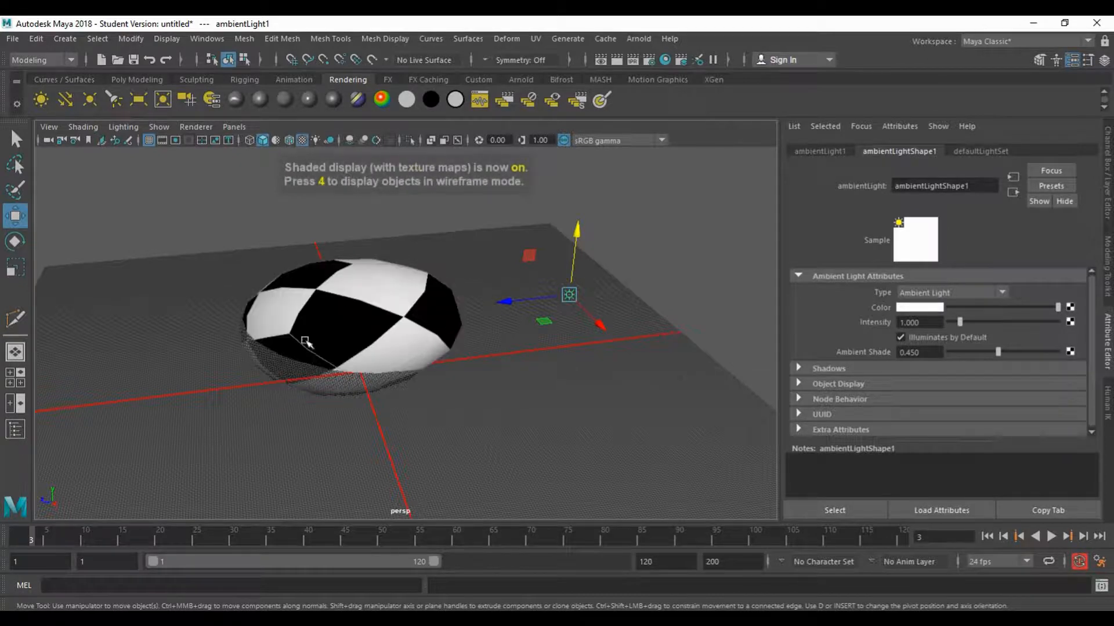
pyautogui.moveTo(525, 298); pyautogui.dragTo(544, 284)
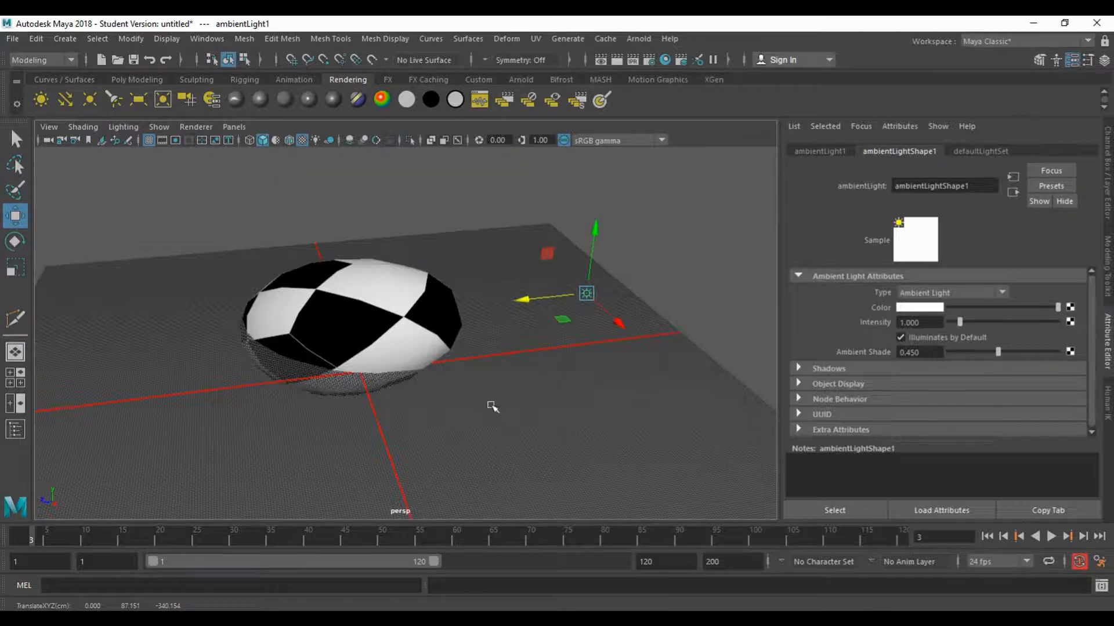
pyautogui.press('Delete')
# - Create a directional light, place it beside and above the cube, and scale it up uniformly to about 84
pyautogui.click(65, 99)
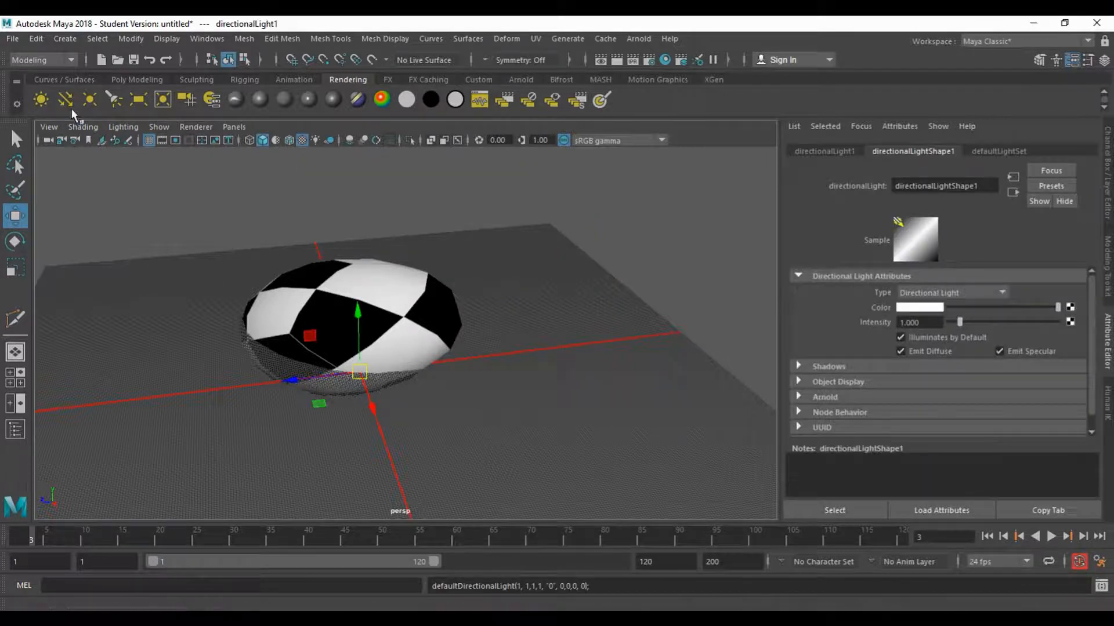
pyautogui.moveTo(291, 380); pyautogui.dragTo(538, 343)
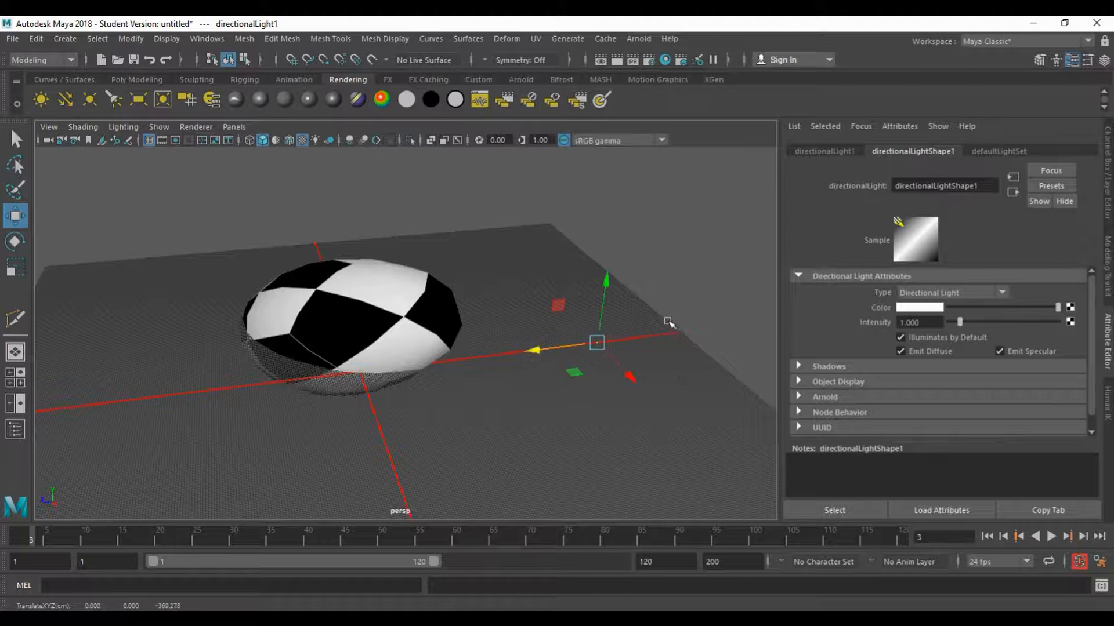
pyautogui.moveTo(601, 283); pyautogui.dragTo(613, 209)
pyautogui.press('r')
pyautogui.moveTo(605, 269); pyautogui.dragTo(676, 229)
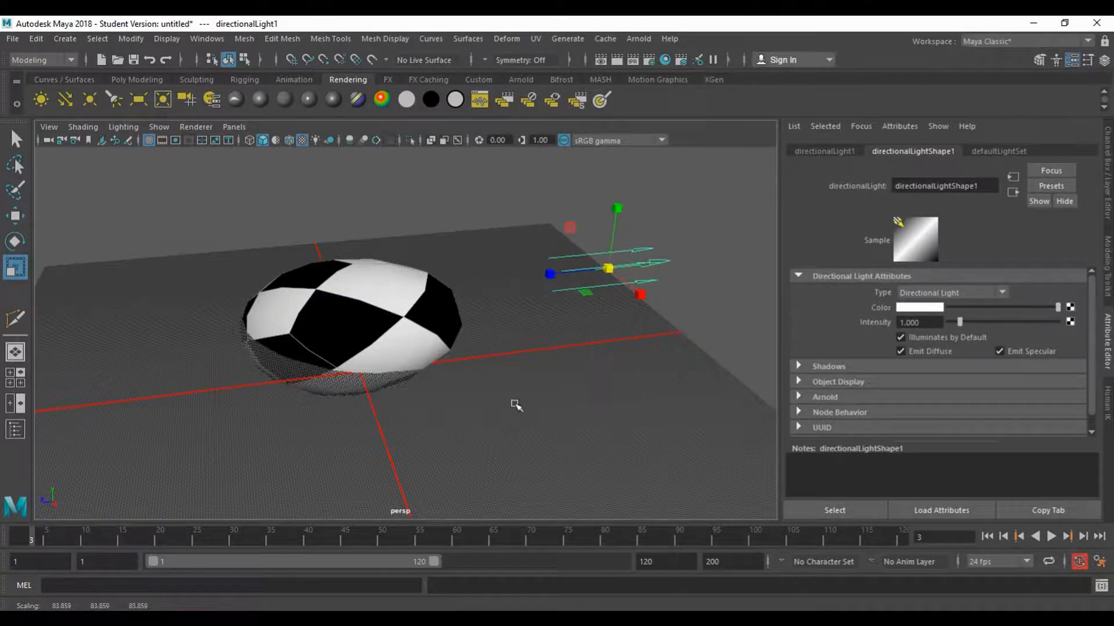
pyautogui.press('w')
# - Compare the cube under all-lights, plain shaded and textured display with the directional light in place, finishing in plain shaded display
pyautogui.press('7')
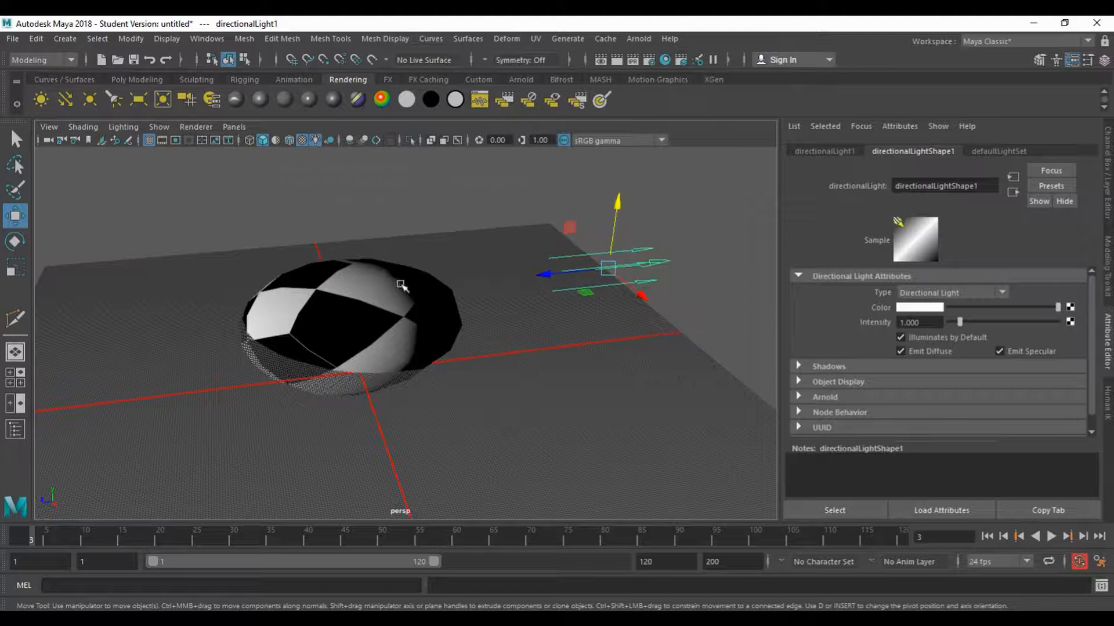
pyautogui.press('5')
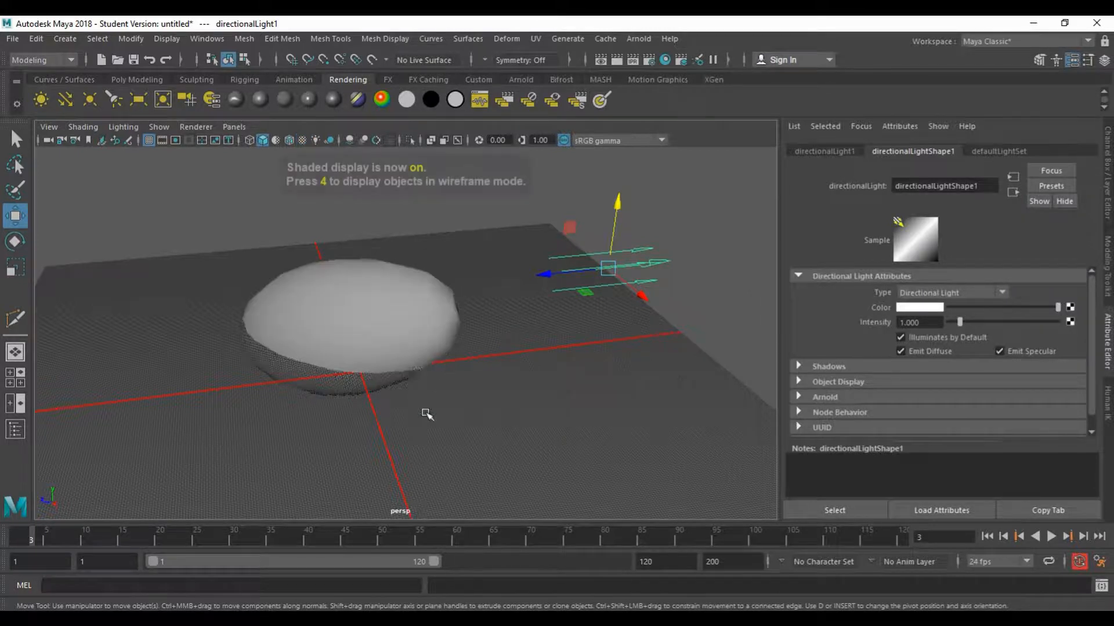
pyautogui.press('6')
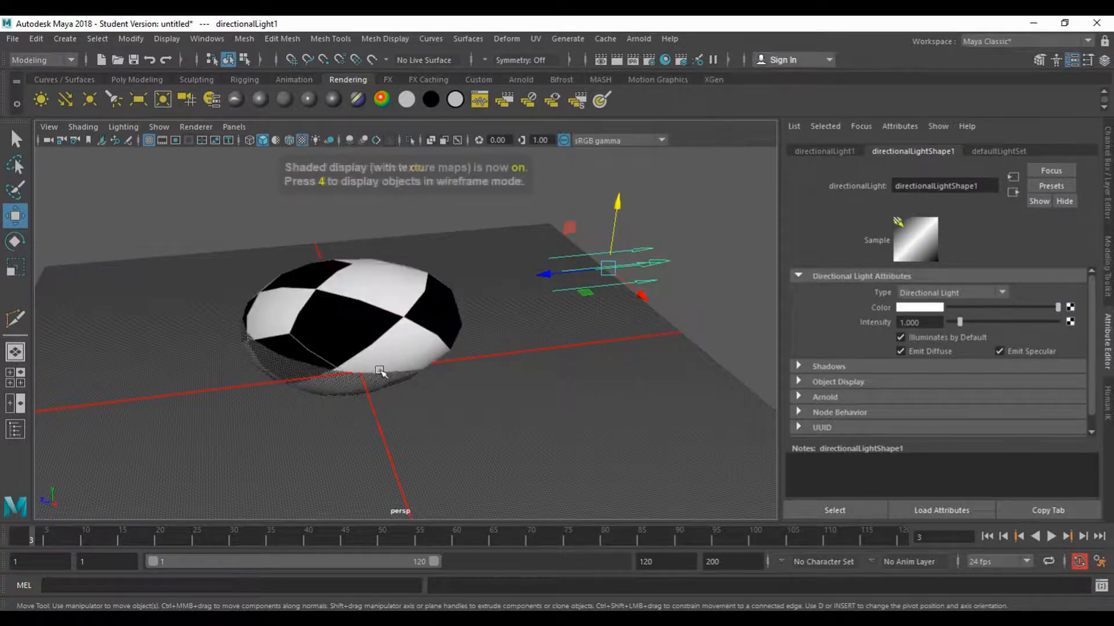
pyautogui.press('7')
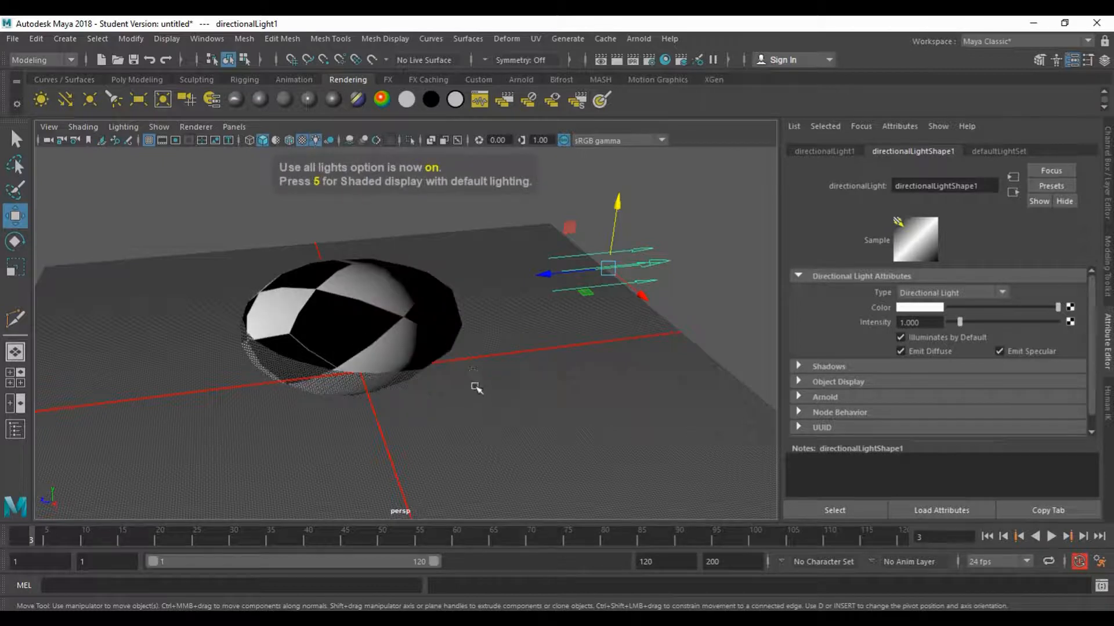
pyautogui.press('5')
pyautogui.press('6')
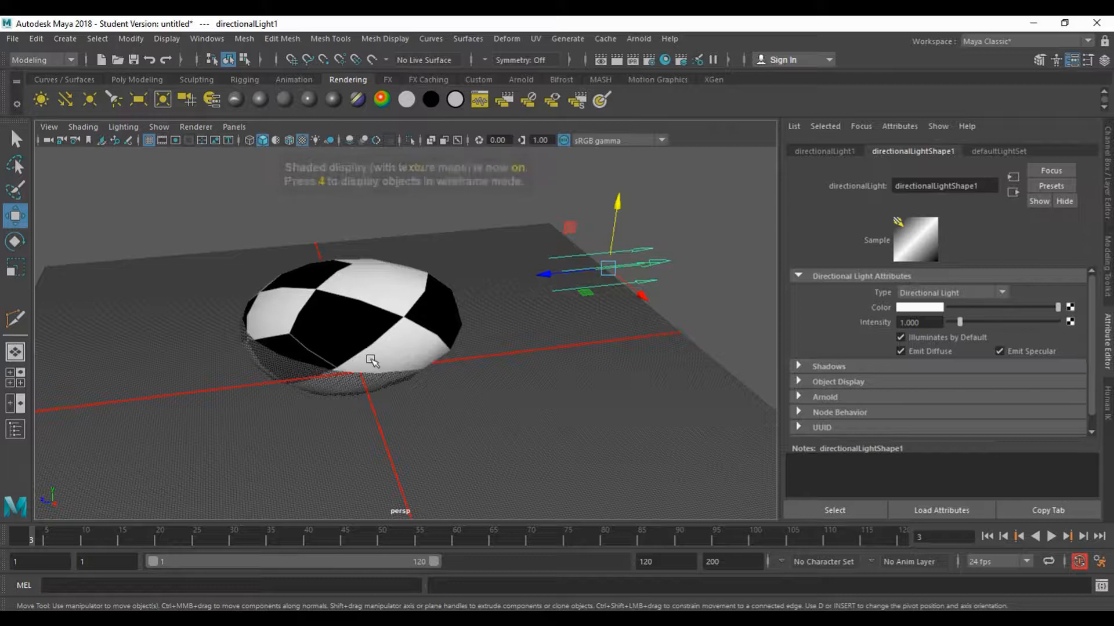
pyautogui.press('5')
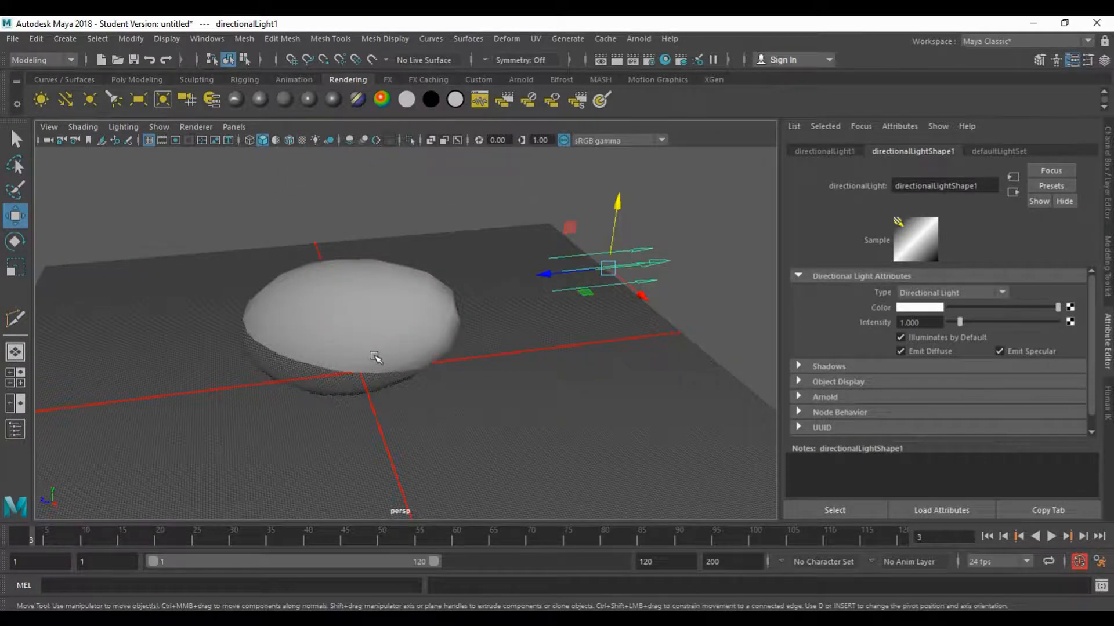
# - With the directional light still selected, run through the smoothness levels and the wireframe, shaded, textured and all-lights display modes
pyautogui.press('1')
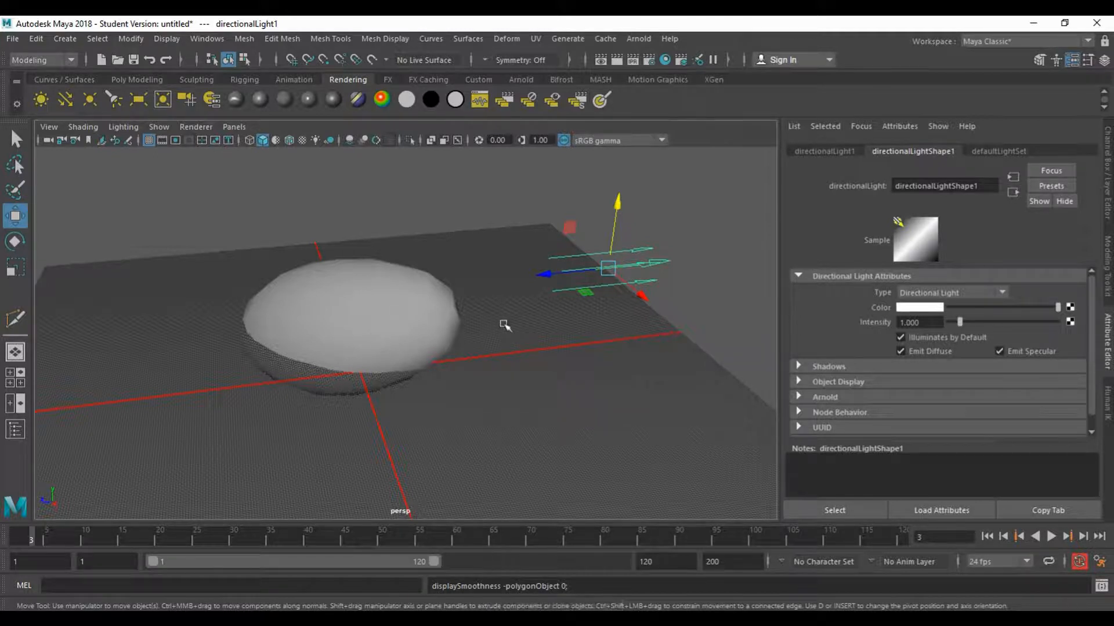
pyautogui.press('1')
pyautogui.press('3')
pyautogui.press('4')
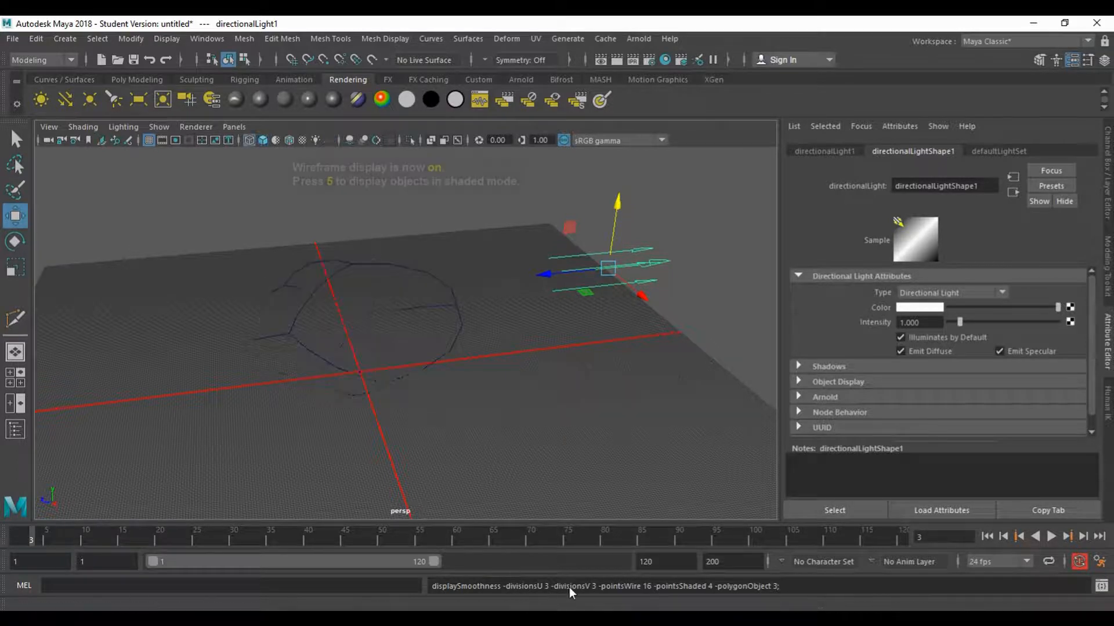
pyautogui.press('5')
pyautogui.press('6')
pyautogui.press('7')
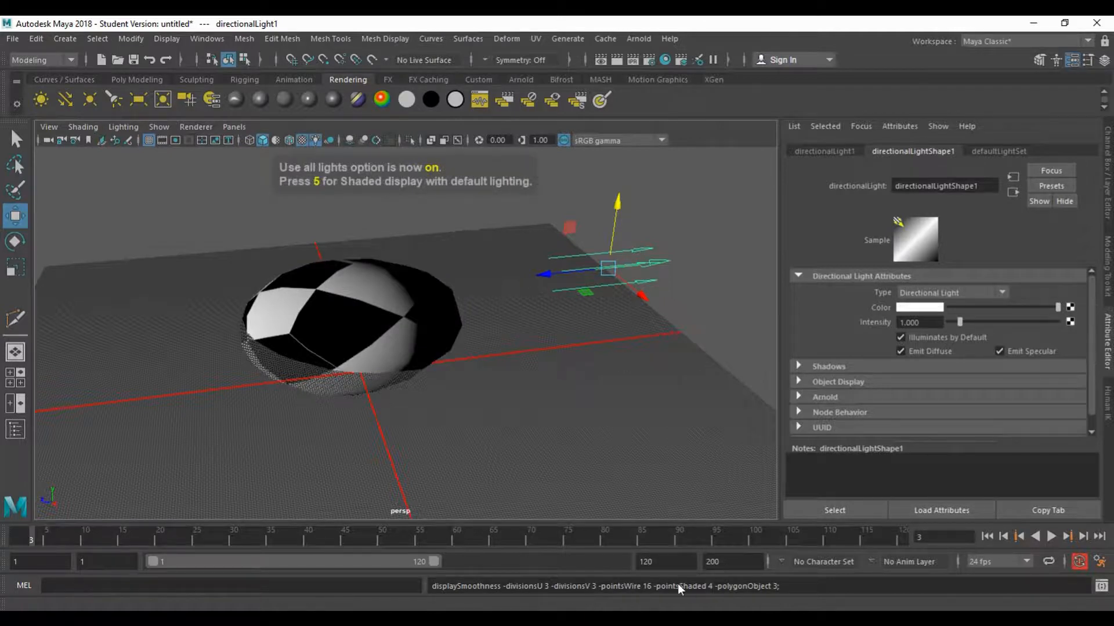
pyautogui.press('1')
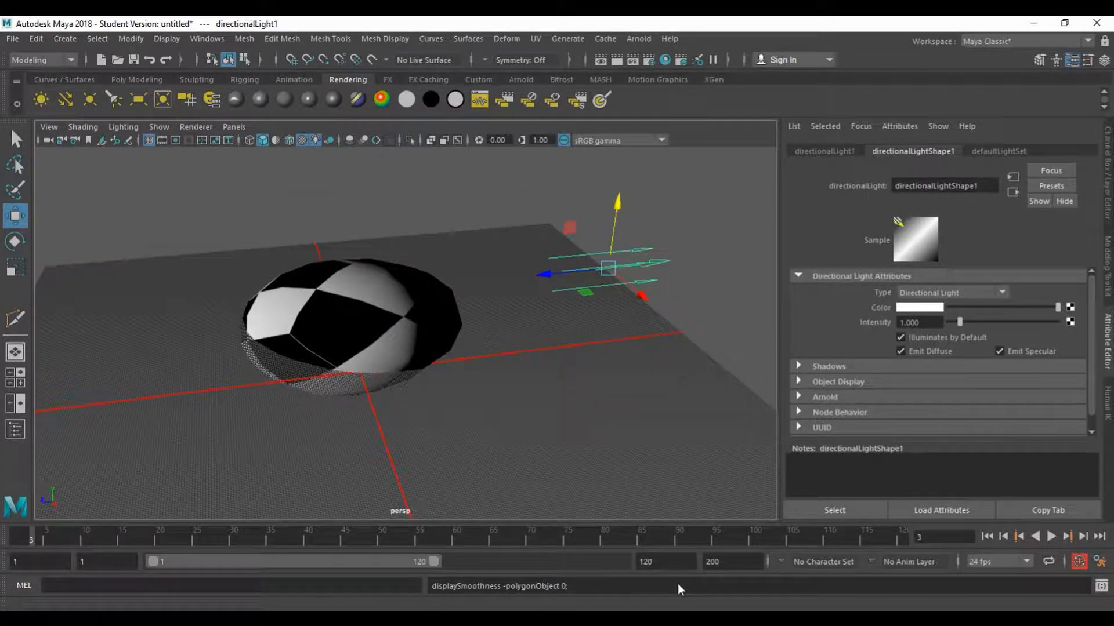
# - Select the cube and step it through unsmoothed, cage-plus-smooth and full smooth preview display
pyautogui.click(407, 351)
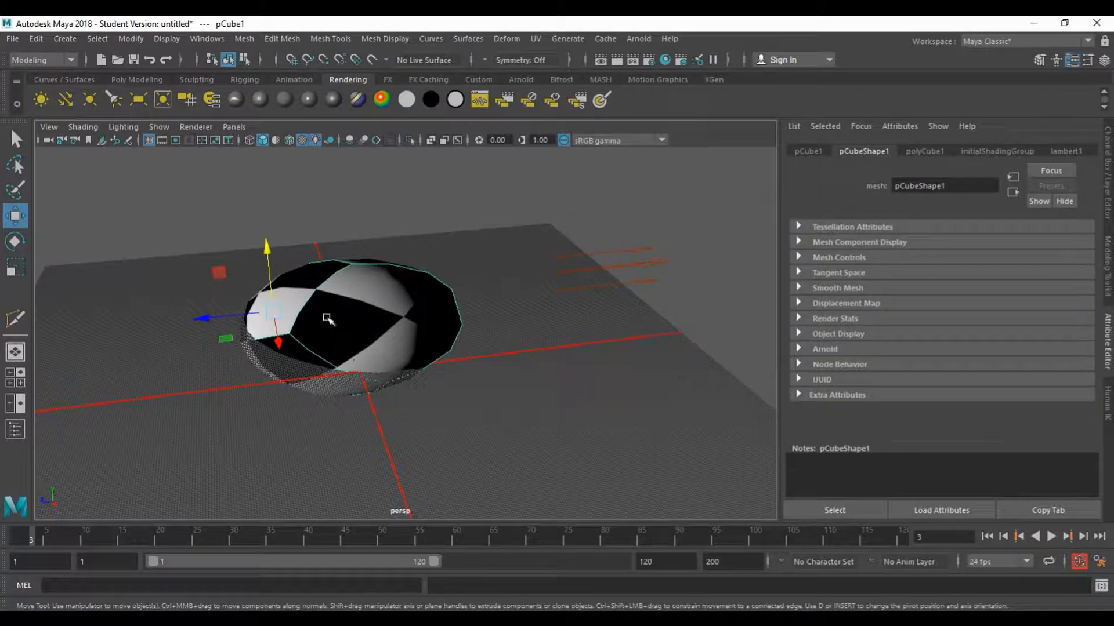
pyautogui.press('1')
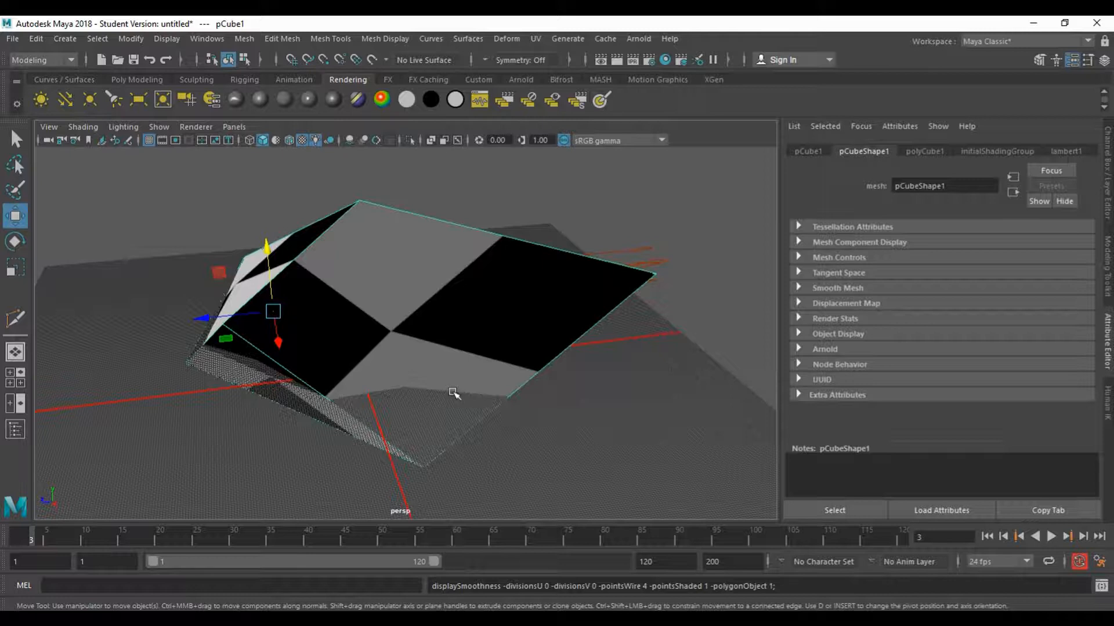
pyautogui.press('2')
pyautogui.press('3')
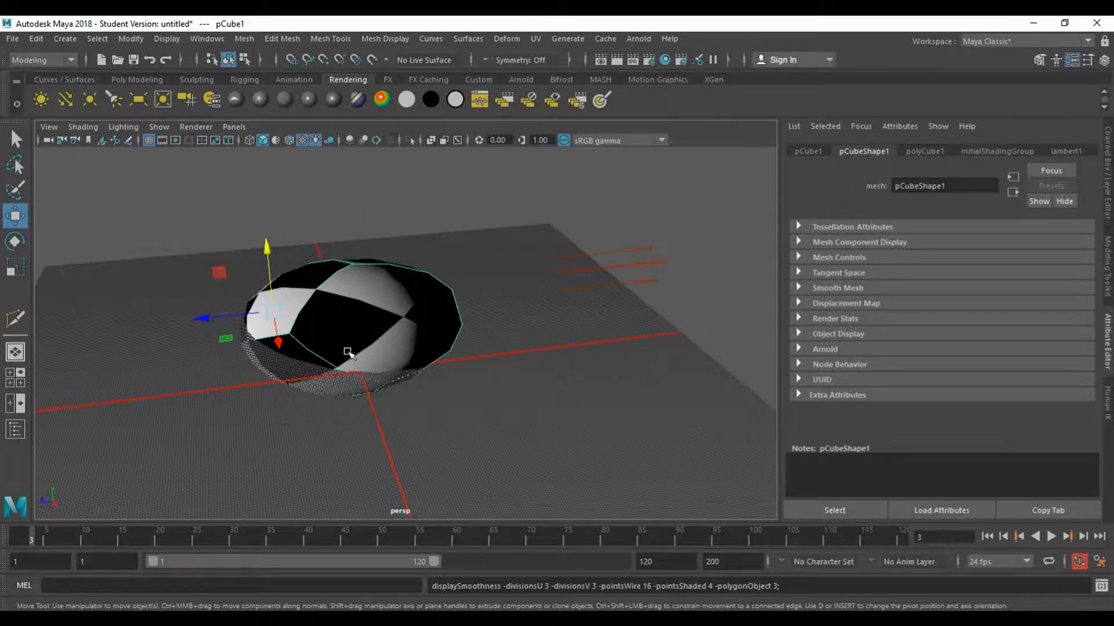
# - Show the cube in wireframe, shaded, textured and all-lights display in turn, and turn off its smooth preview
pyautogui.press('4')
pyautogui.press('5')
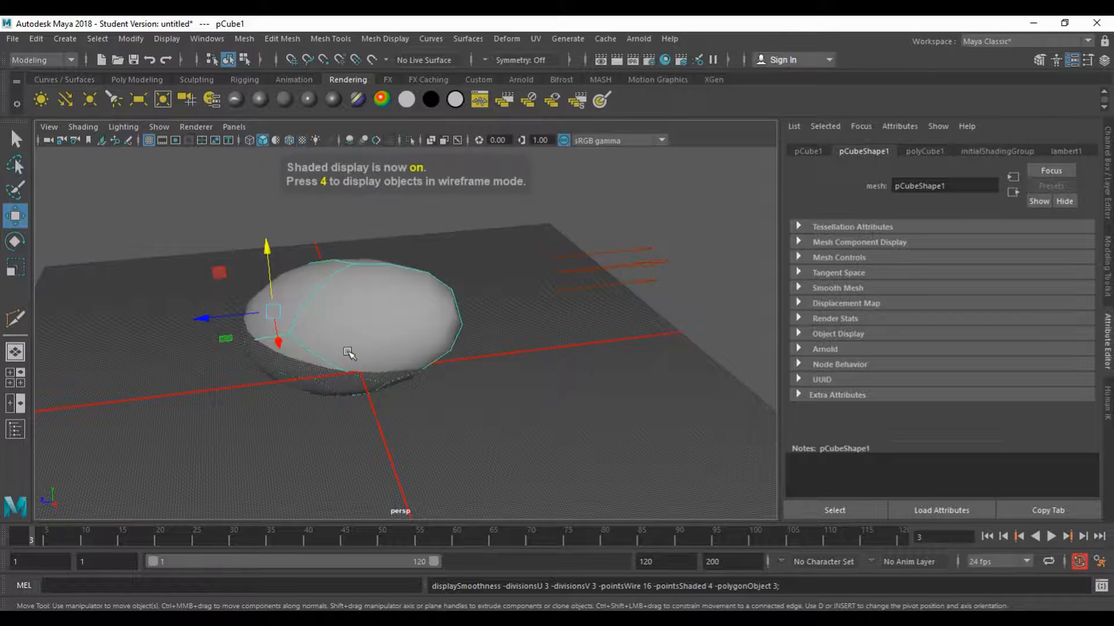
pyautogui.press('6')
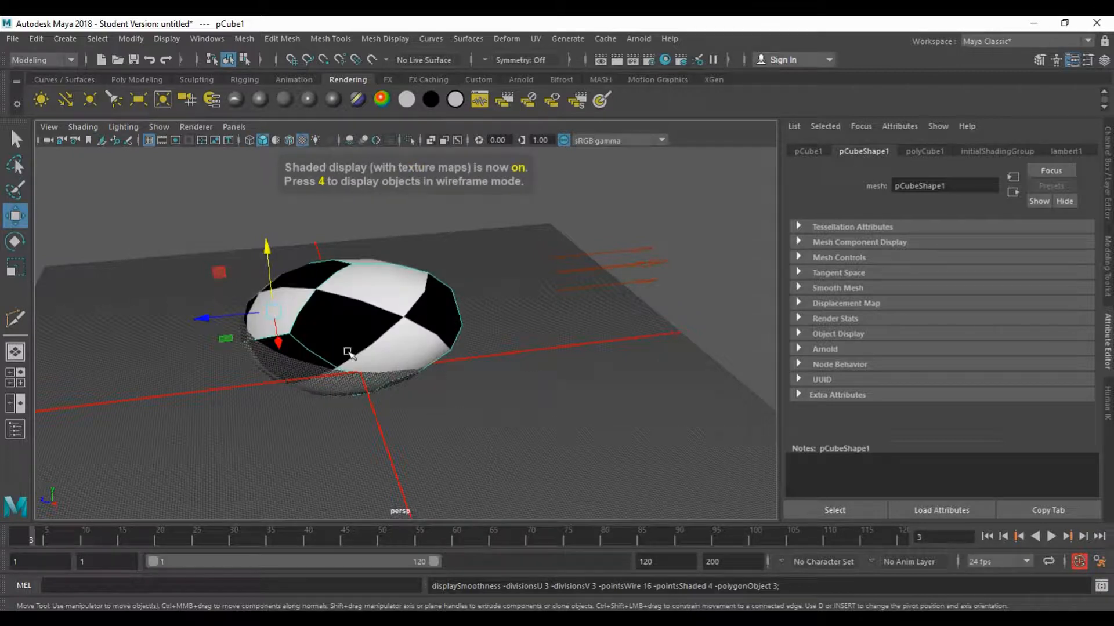
pyautogui.press('7')
pyautogui.press('1')
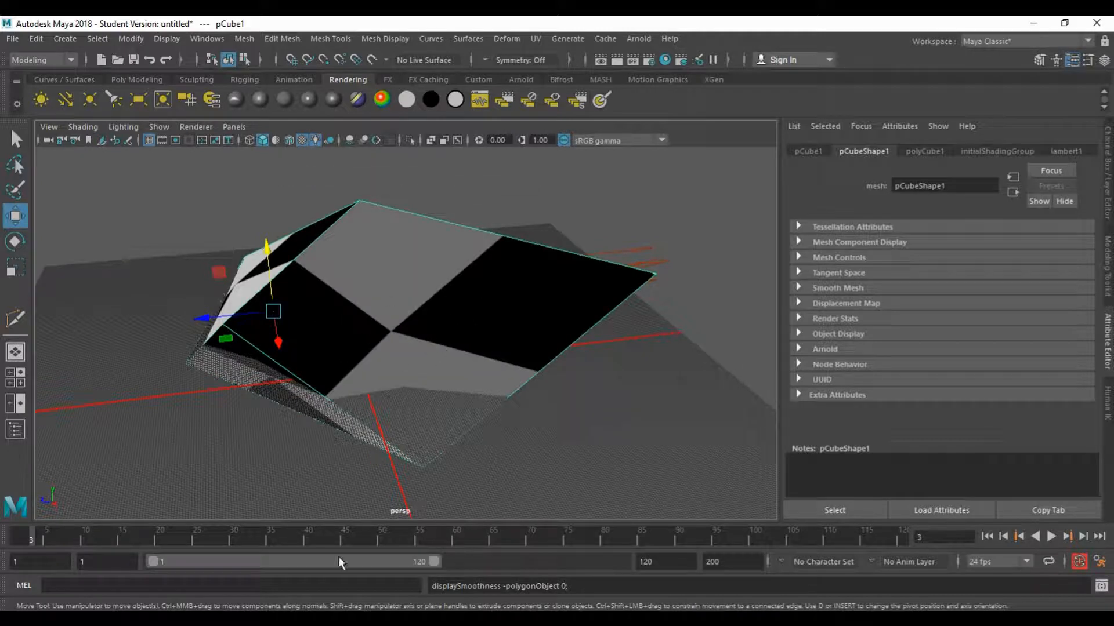
# - Rotate the unsmoothed cube slightly about its X axis with the Rotate tool
pyautogui.press('1')
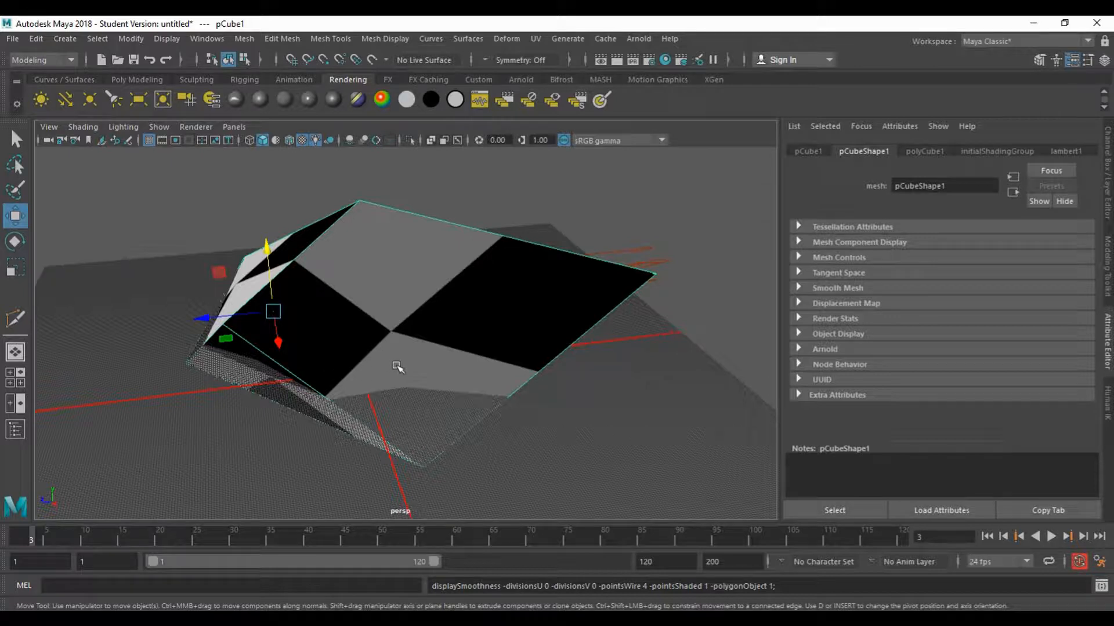
pyautogui.press('e')
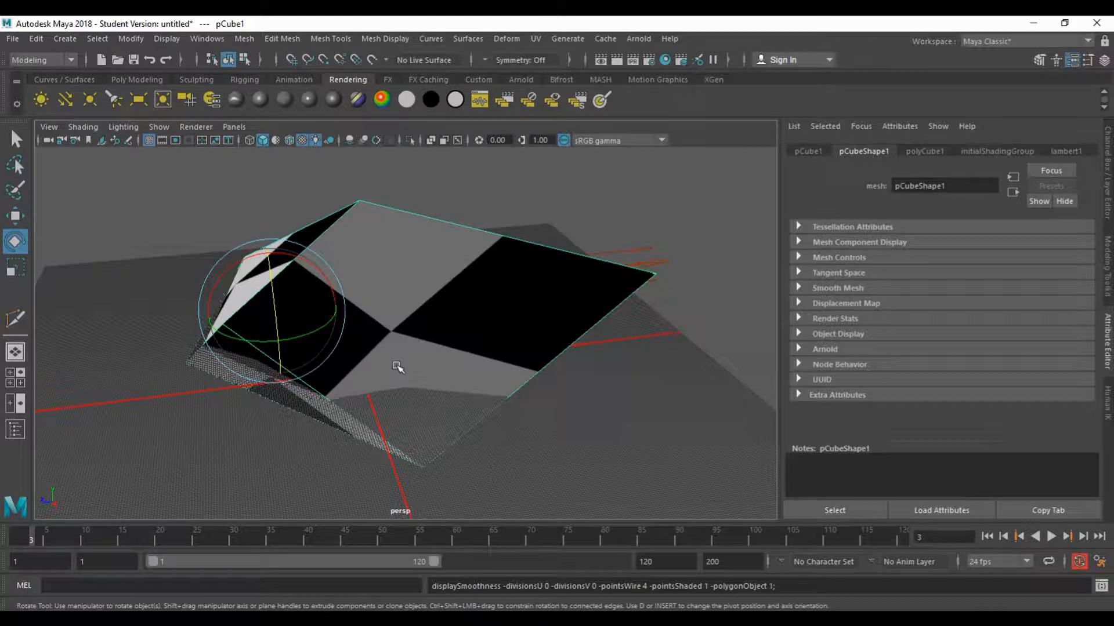
pyautogui.moveTo(314, 260); pyautogui.dragTo(323, 297)
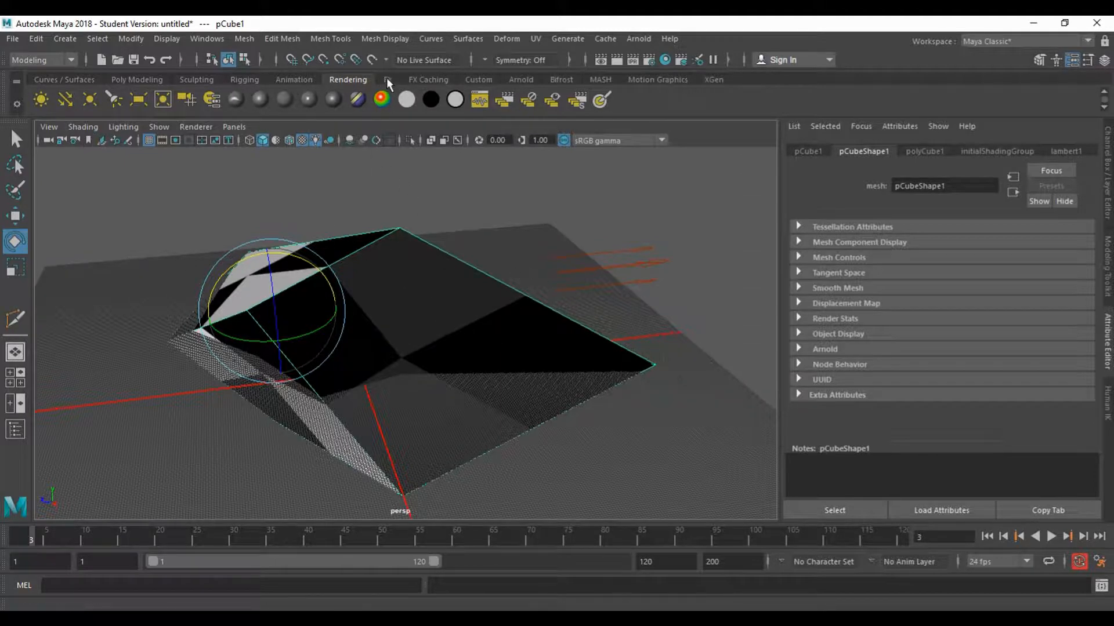
# - Select the checkered end face of the cube and extrude it outward with a local Z translation of about 150
pyautogui.click(161, 78)
pyautogui.rightClick(416, 297)
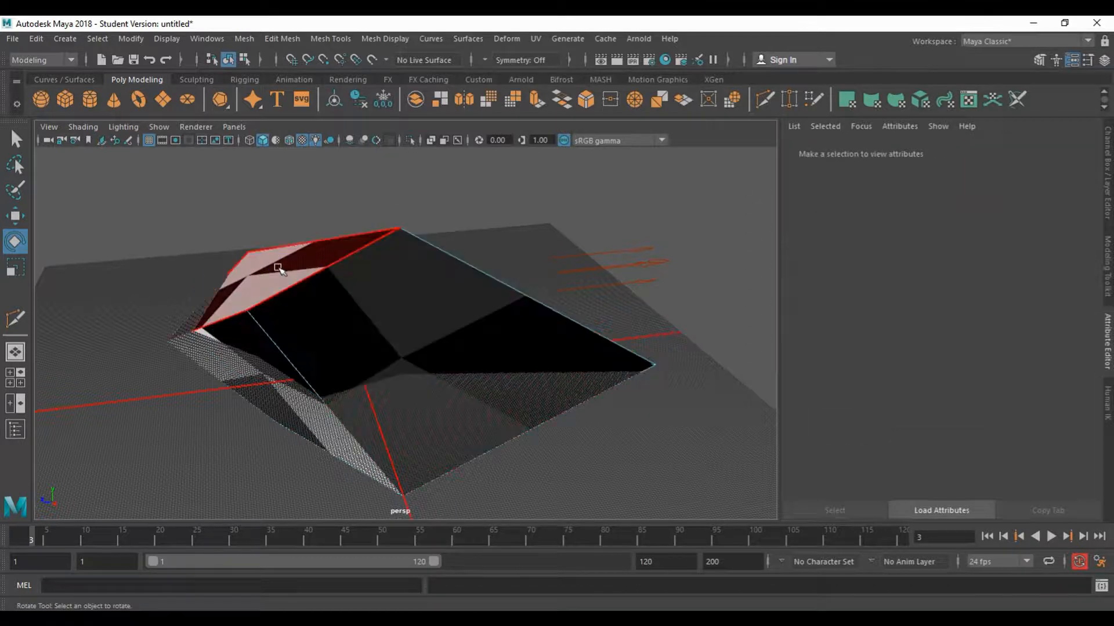
pyautogui.click(278, 266)
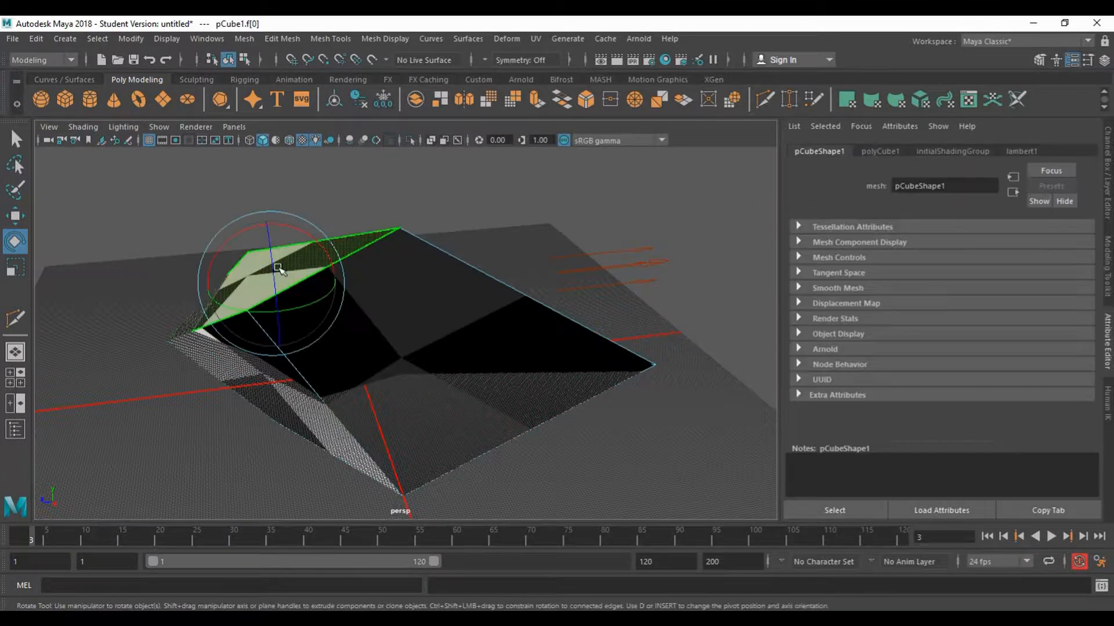
pyautogui.click(541, 99)
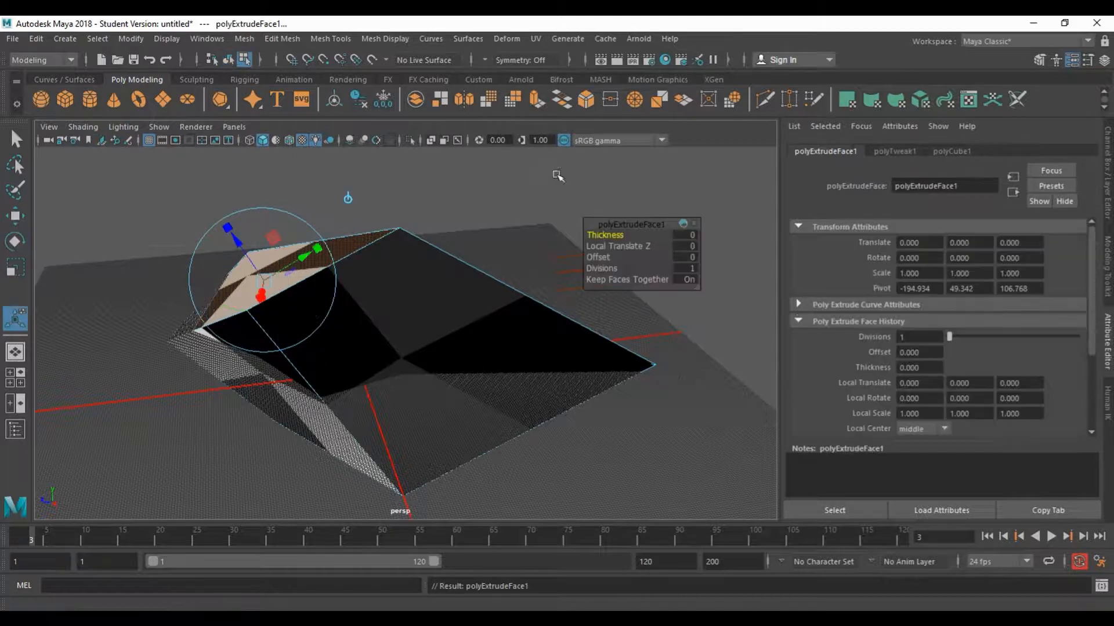
pyautogui.moveTo(242, 243); pyautogui.dragTo(179, 160)
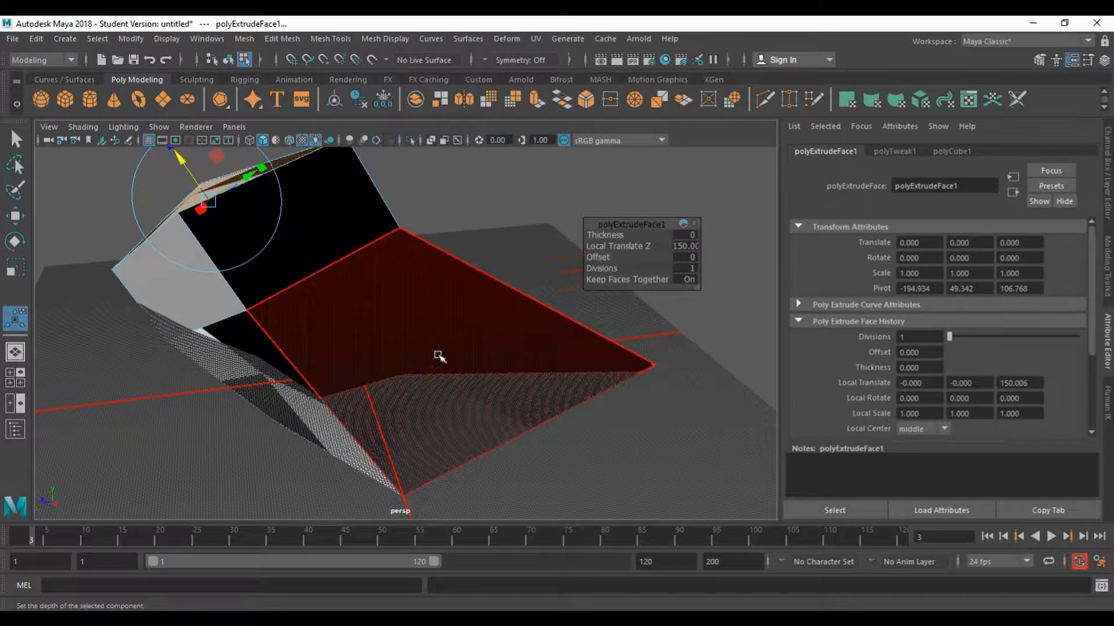
# - Select the large end face beside the first extrusion and extrude it outward with a local Z translation of about 208
pyautogui.click(412, 340)
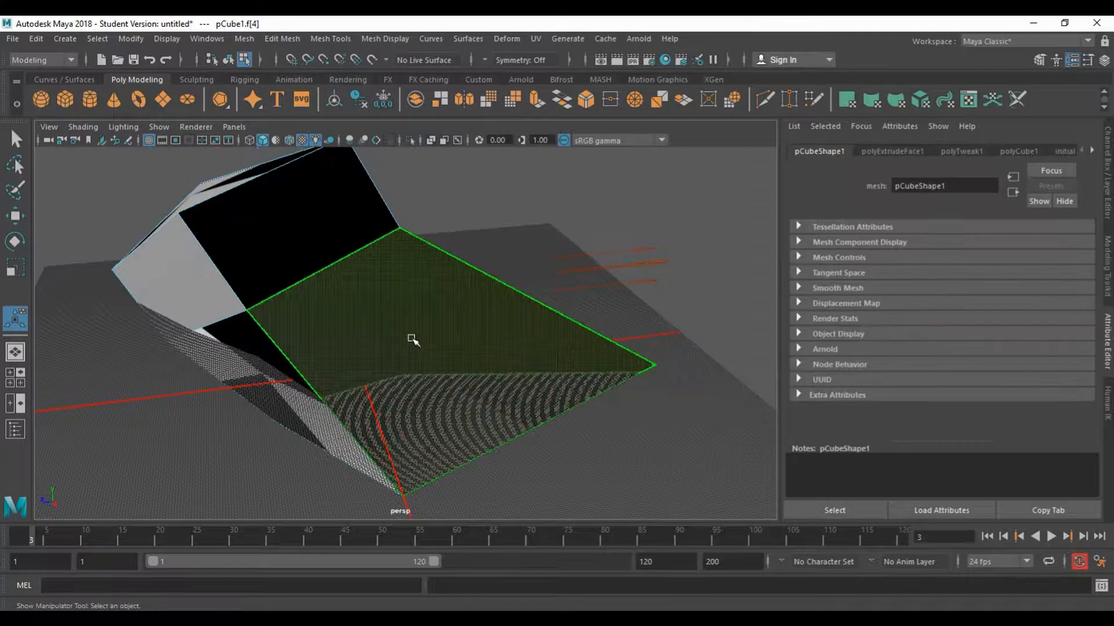
pyautogui.hotkey('ctrl', 'e')
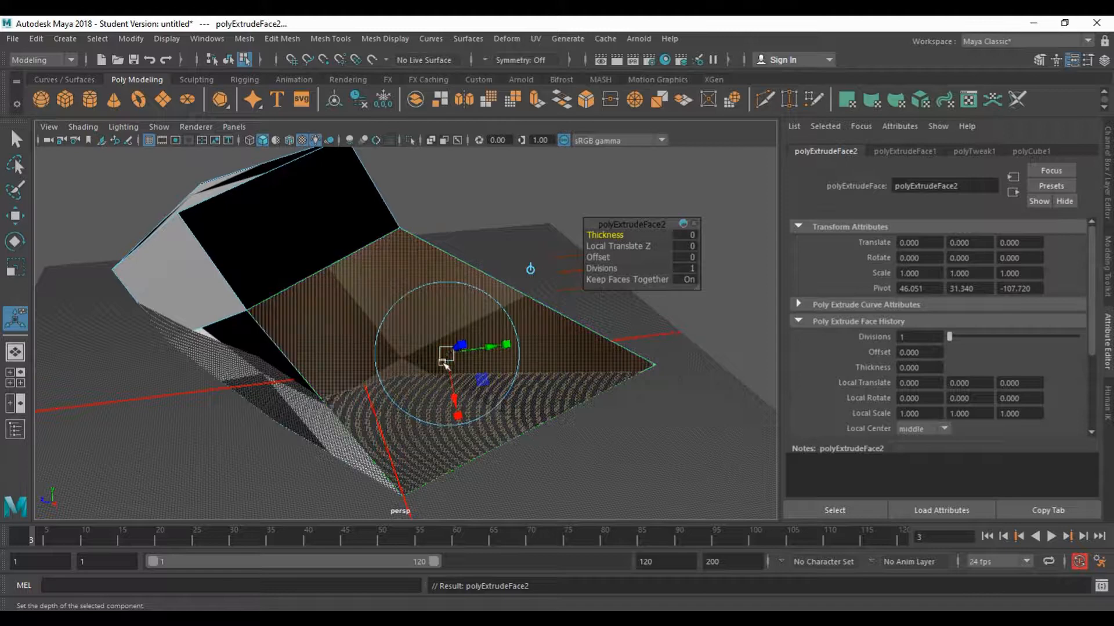
pyautogui.keyDown('alt'); pyautogui.moveTo(266, 407); pyautogui.dragTo(548, 406); pyautogui.keyUp('alt')
pyautogui.scroll(-10, 671, 363)
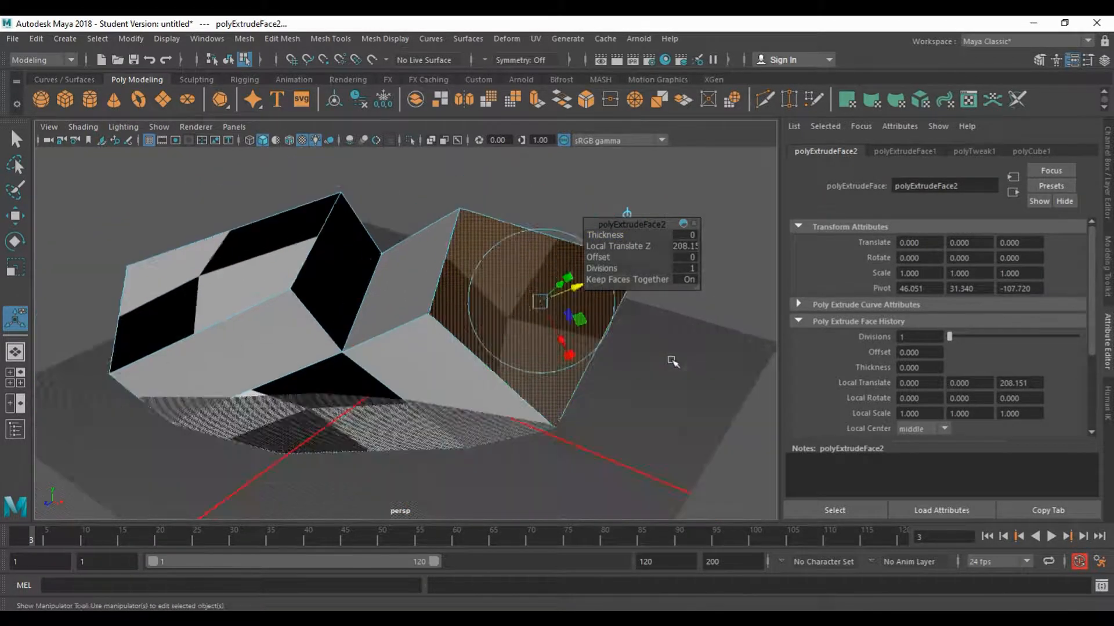
# - Extrude the same end face twice more into a long arm, with a local Z translation of about 386 on the last extrusion
pyautogui.hotkey('ctrl', 'e')
pyautogui.moveTo(498, 312); pyautogui.dragTo(699, 224)
pyautogui.hotkey('ctrl', 'e')
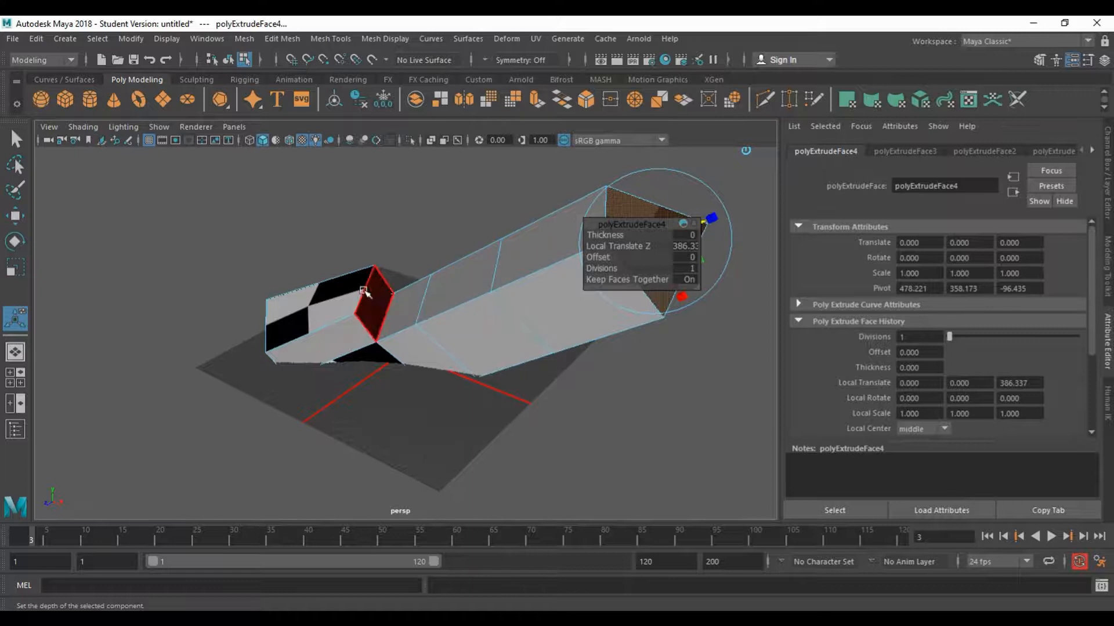
# - Select an upper face along the long arm and extrude it upward into a tall block
pyautogui.click(471, 297)
pyautogui.hotkey('ctrl', 'e')
pyautogui.moveTo(420, 246); pyautogui.dragTo(363, 174)
# - Extrude the side face of the new upright block outward, toward the checkered part of the mesh
pyautogui.click(412, 310)
pyautogui.hotkey('ctrl', 'e')
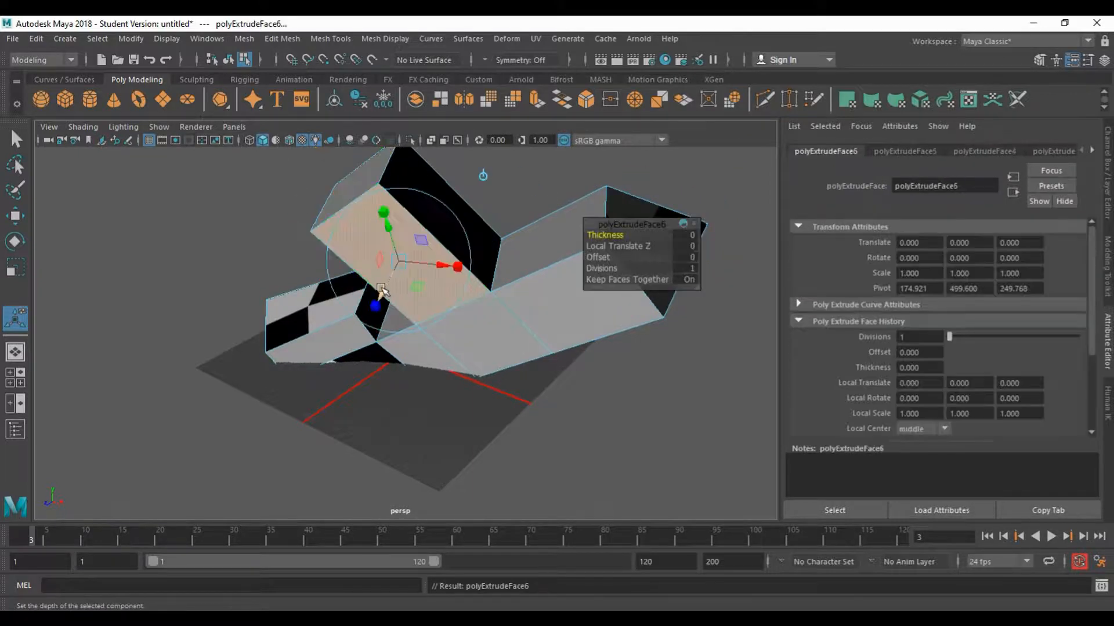
pyautogui.moveTo(374, 298); pyautogui.dragTo(331, 390)
# - Extrude the large dark face of the upright block outward, then return to object mode with the whole mesh selected
pyautogui.hotkey('ctrl', 'e')
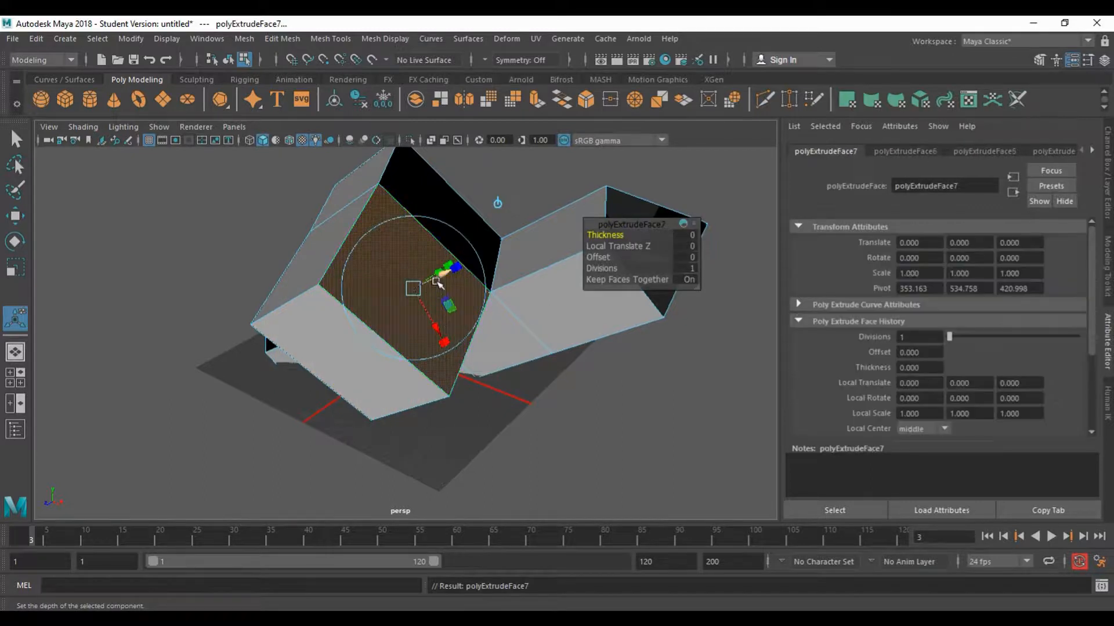
pyautogui.moveTo(471, 320); pyautogui.dragTo(472, 353)
pyautogui.moveTo(472, 232); pyautogui.dragTo(510, 211, button='right')
pyautogui.click(429, 337)
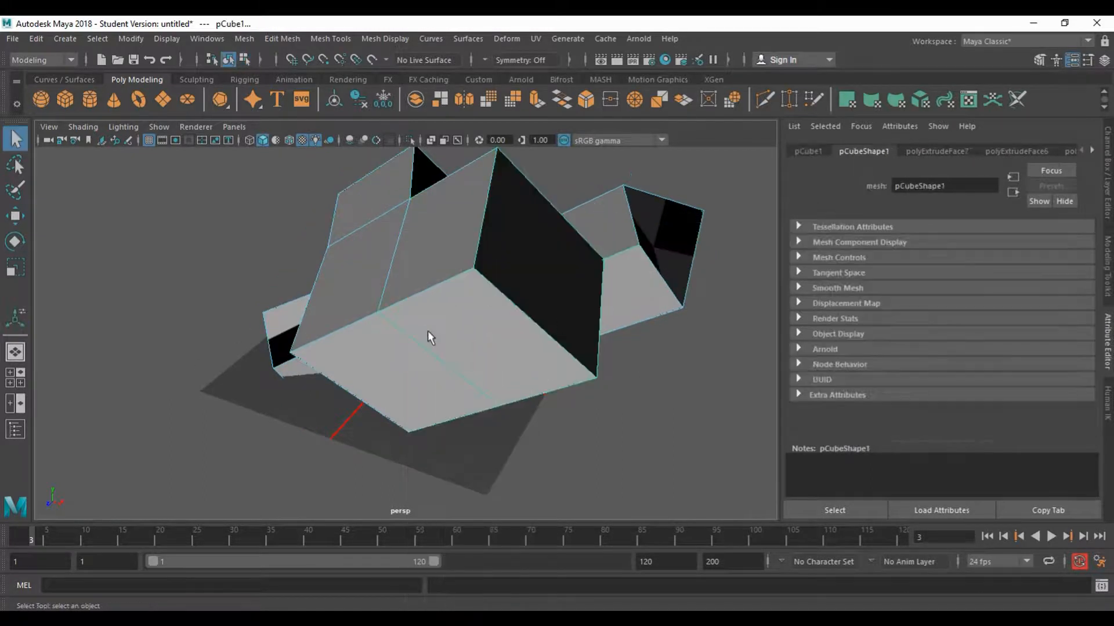
pyautogui.keyDown('alt'); pyautogui.moveTo(439, 366); pyautogui.dragTo(432, 327); pyautogui.keyUp('alt')
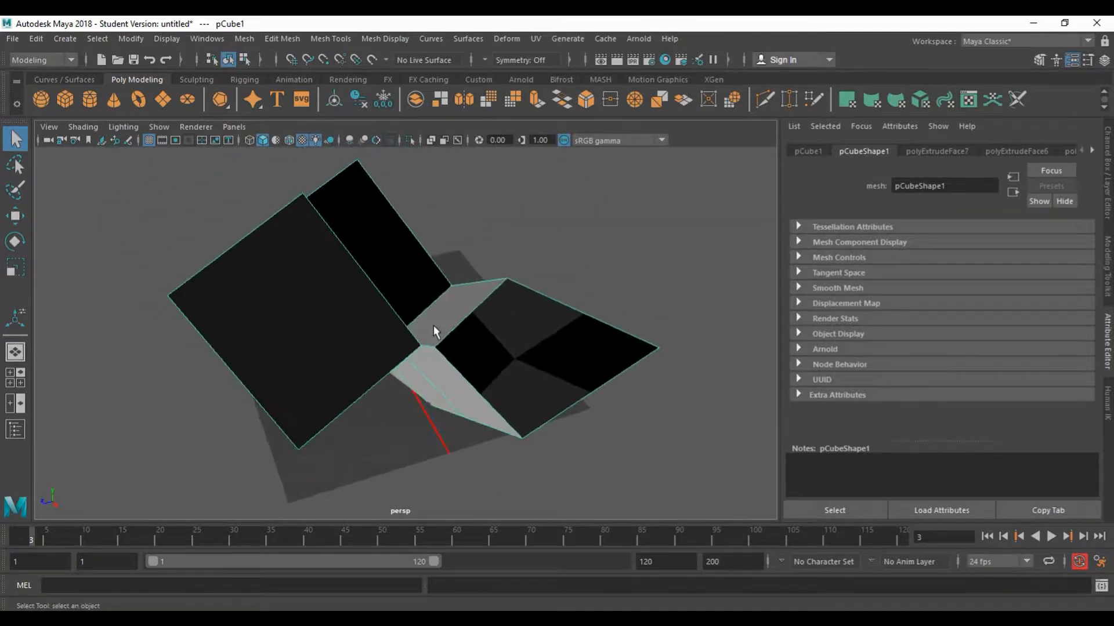
# - Copy and paste the whole mesh, then move the pasted copy to about -1316 along Z
pyautogui.hotkey('ctrl', 's')
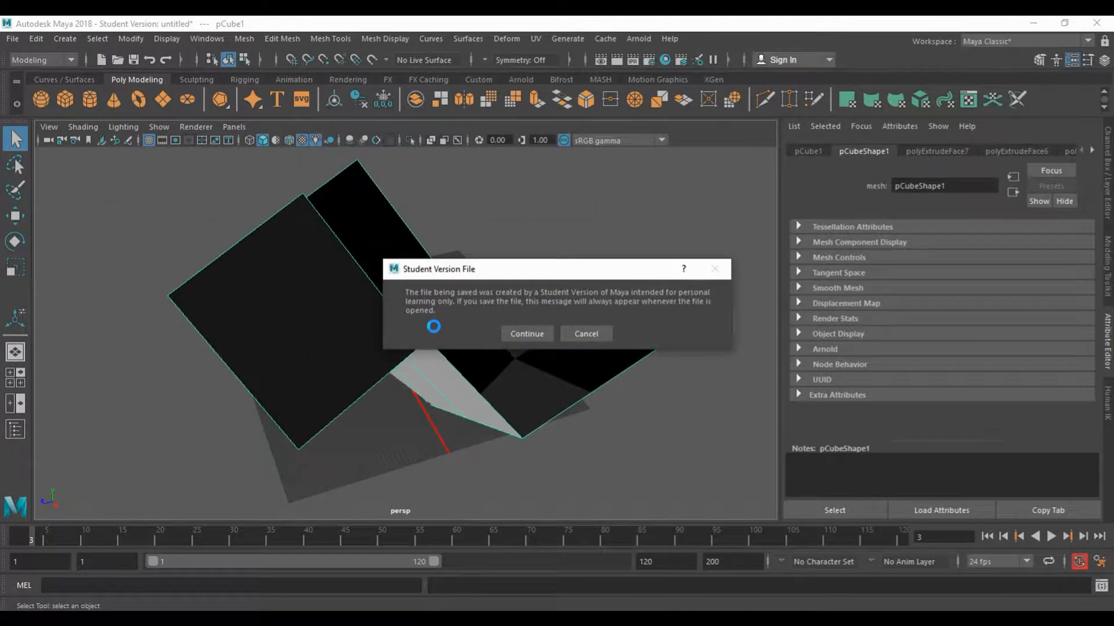
pyautogui.click(527, 334)
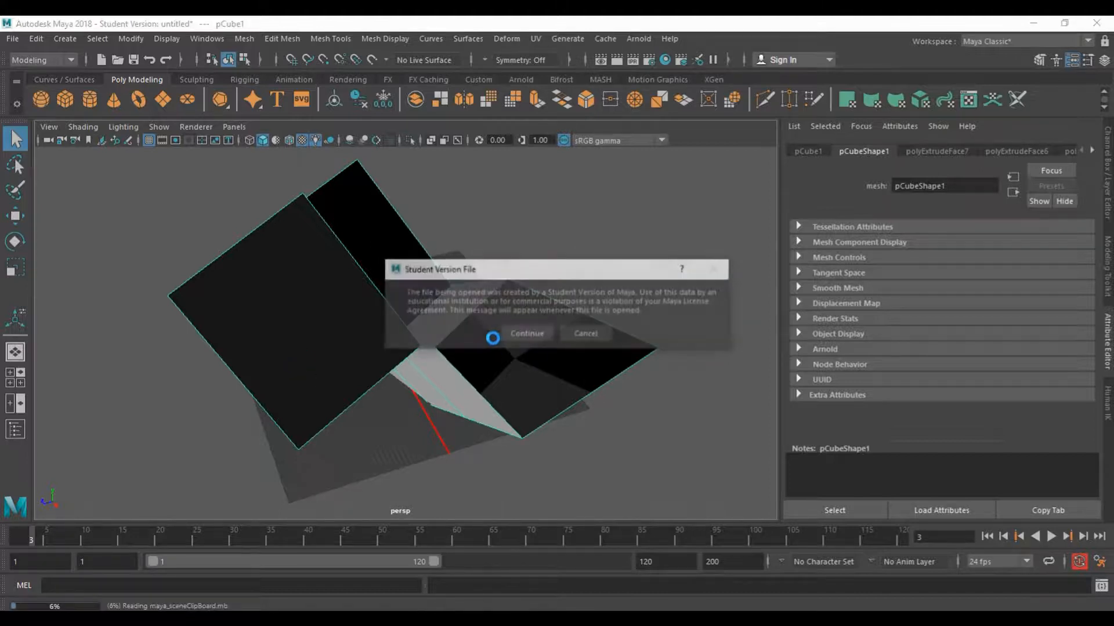
pyautogui.click(554, 338)
pyautogui.press('w')
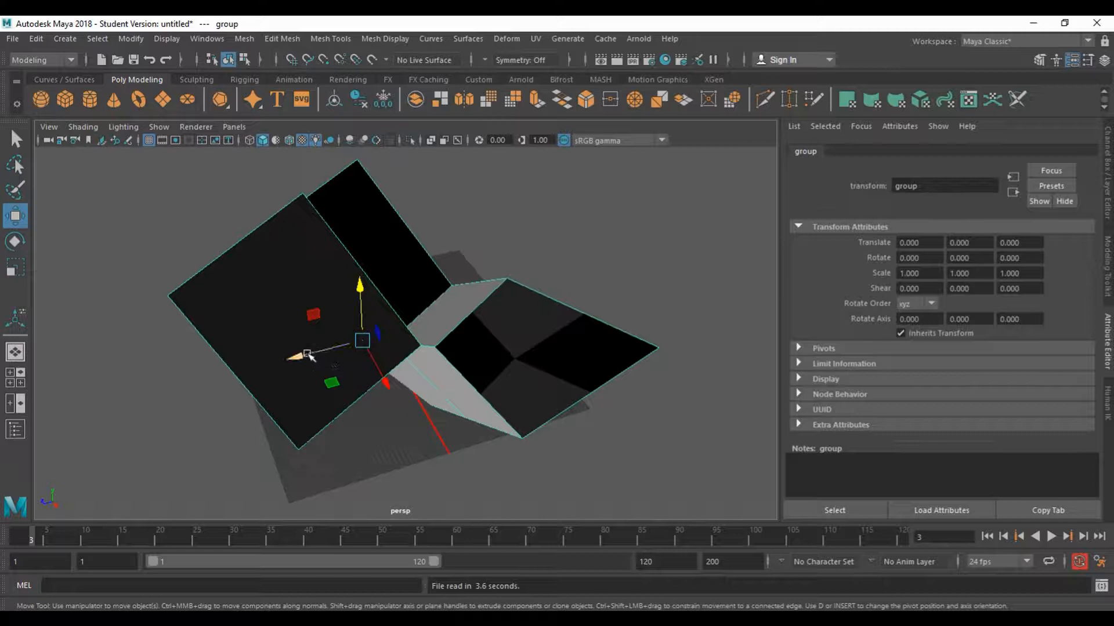
pyautogui.moveTo(308, 355); pyautogui.dragTo(641, 290)
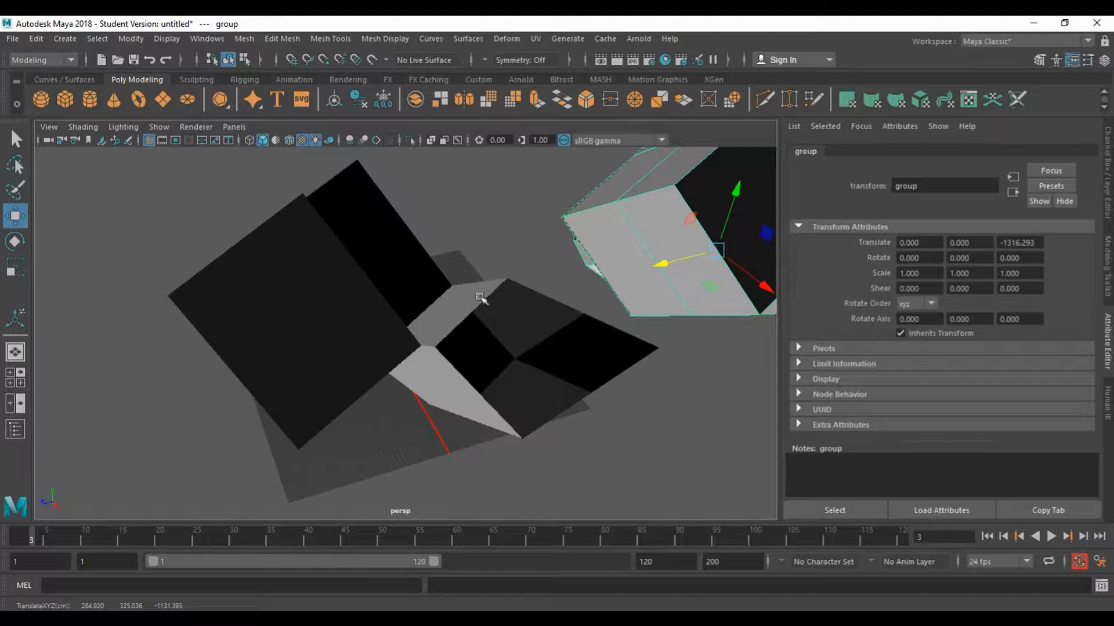
# - Copy and paste the moved copy, then shift the new copy about -1369 along Z
pyautogui.scroll(-2, 475, 283)
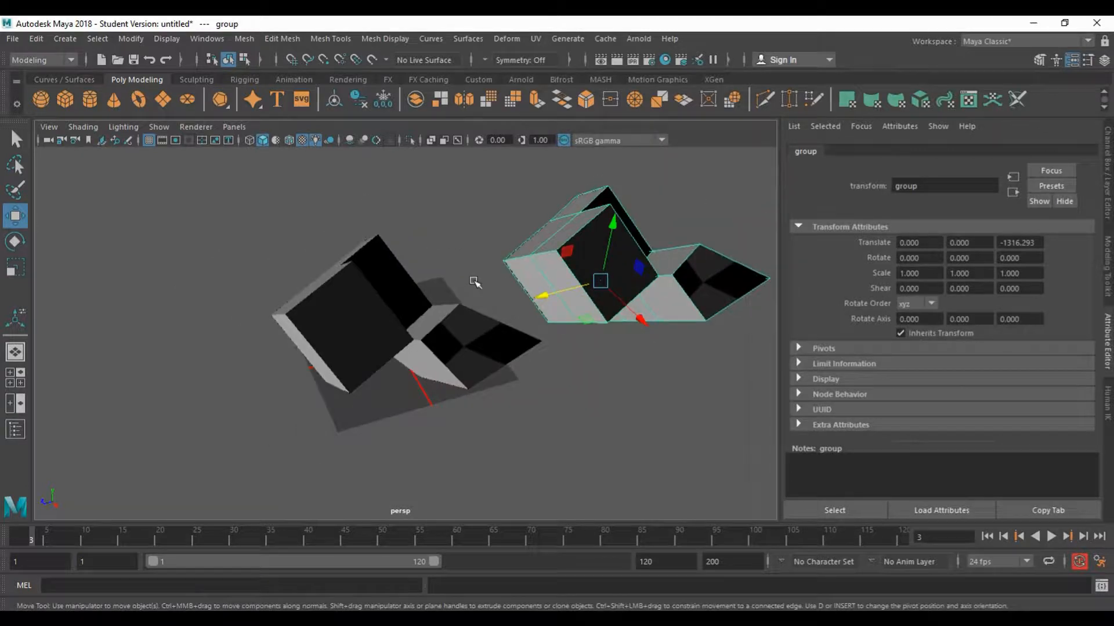
pyautogui.hotkey('ctrl', 's')
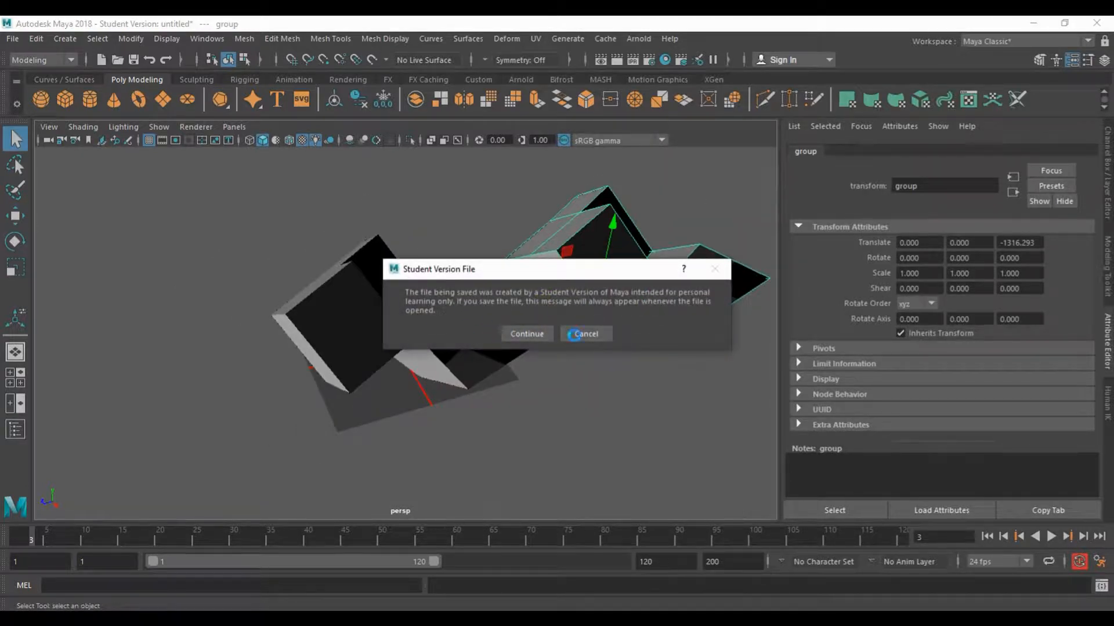
pyautogui.click(551, 335)
pyautogui.hotkey('ctrl', 'v')
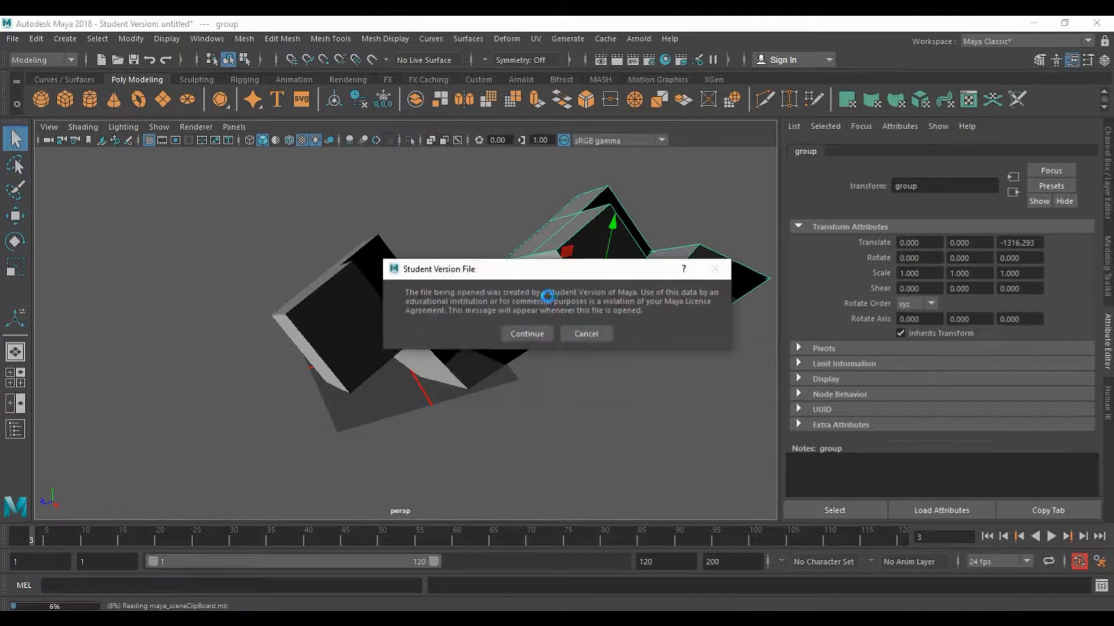
pyautogui.click(546, 328)
pyautogui.press('w')
pyautogui.moveTo(552, 298); pyautogui.dragTo(511, 282, button='middle')
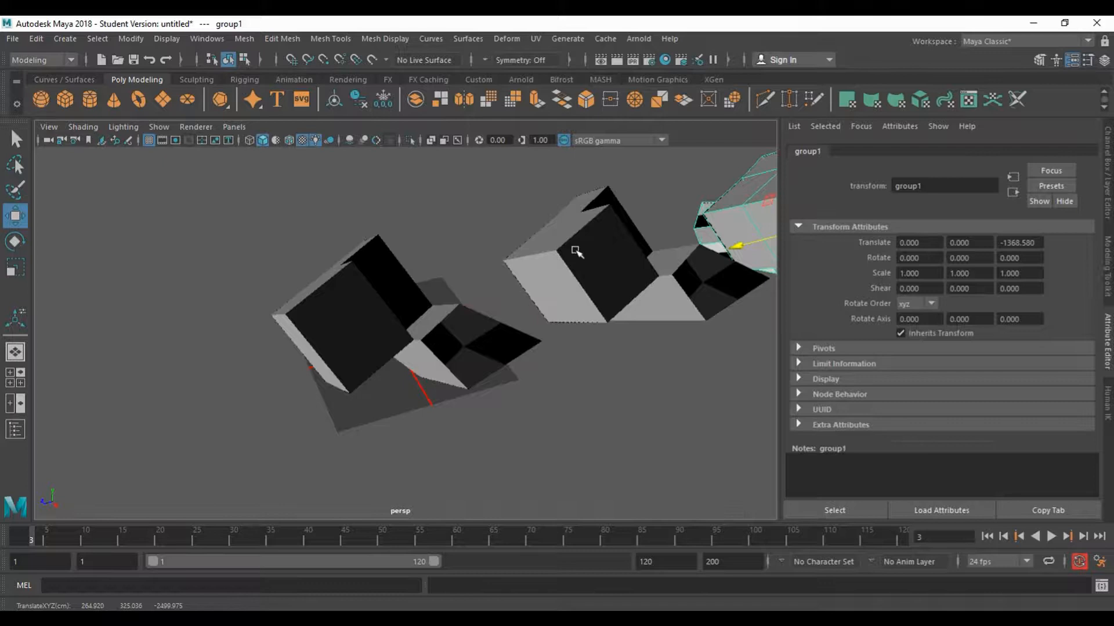
# - Duplicate the original mesh three times, placing one copy beside it, one above that copy, and one above the original at about Y 866
pyautogui.click(349, 322)
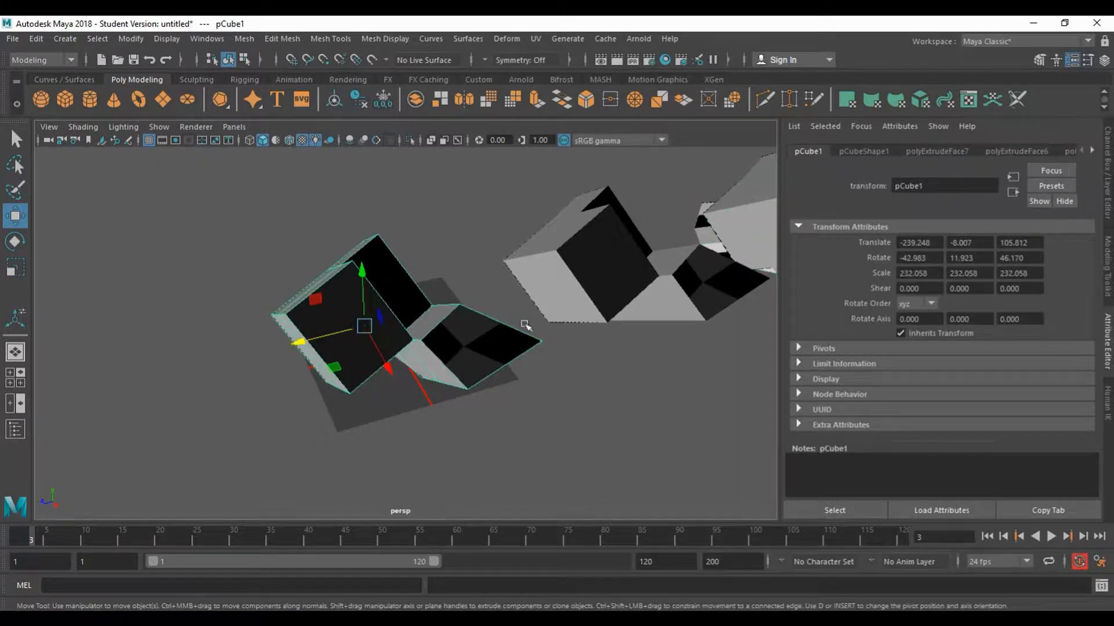
pyautogui.hotkey('ctrl', 'd')
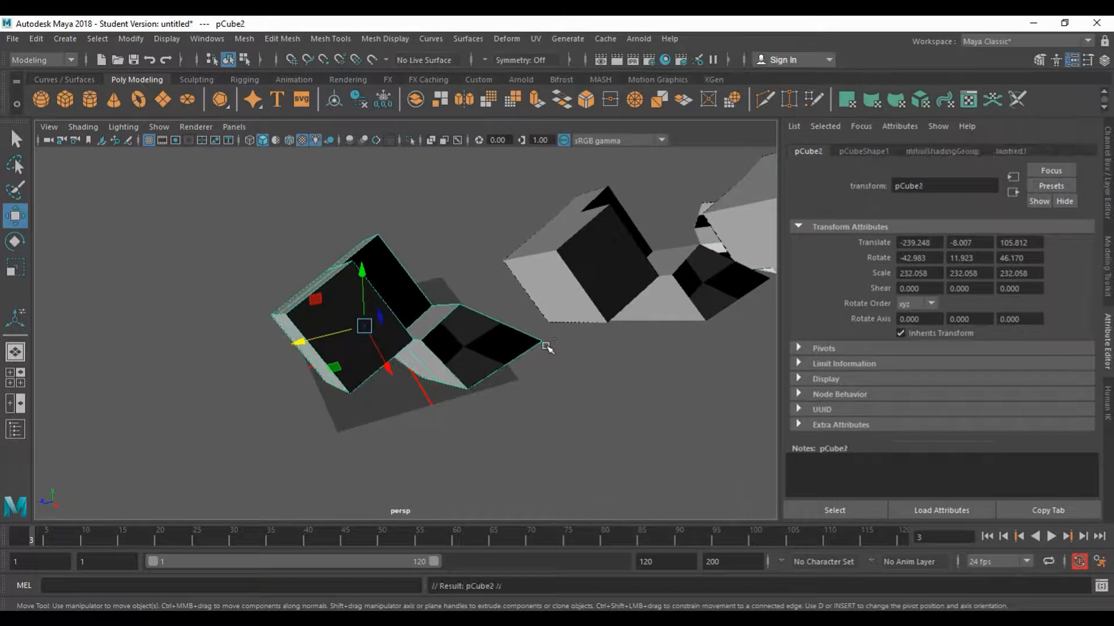
pyautogui.moveTo(331, 337); pyautogui.dragTo(321, 427)
pyautogui.hotkey('ctrl', 'd')
pyautogui.moveTo(167, 319); pyautogui.dragTo(153, 253)
pyautogui.hotkey('ctrl', 'd')
pyautogui.moveTo(70, 250); pyautogui.dragTo(303, 204)
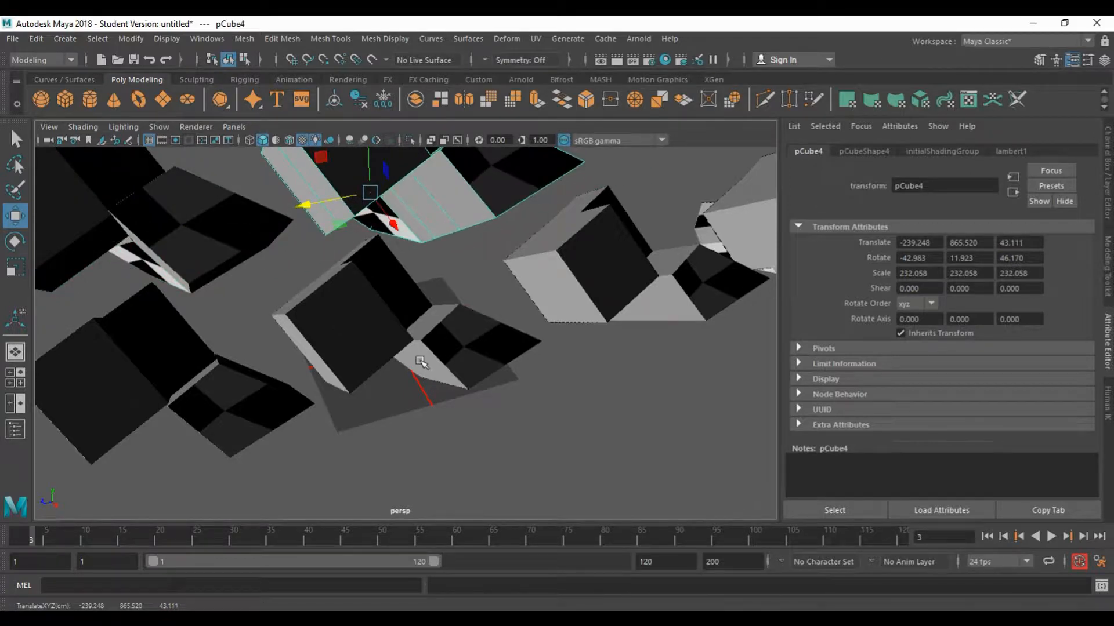
pyautogui.hotkey('ctrl', 's')
pyautogui.press('Escape')
# - Select the original mesh and move it with grid snapping to Y -6 and Z -45
pyautogui.keyDown('alt'); pyautogui.moveTo(420, 360); pyautogui.dragTo(550, 380); pyautogui.keyUp('alt')
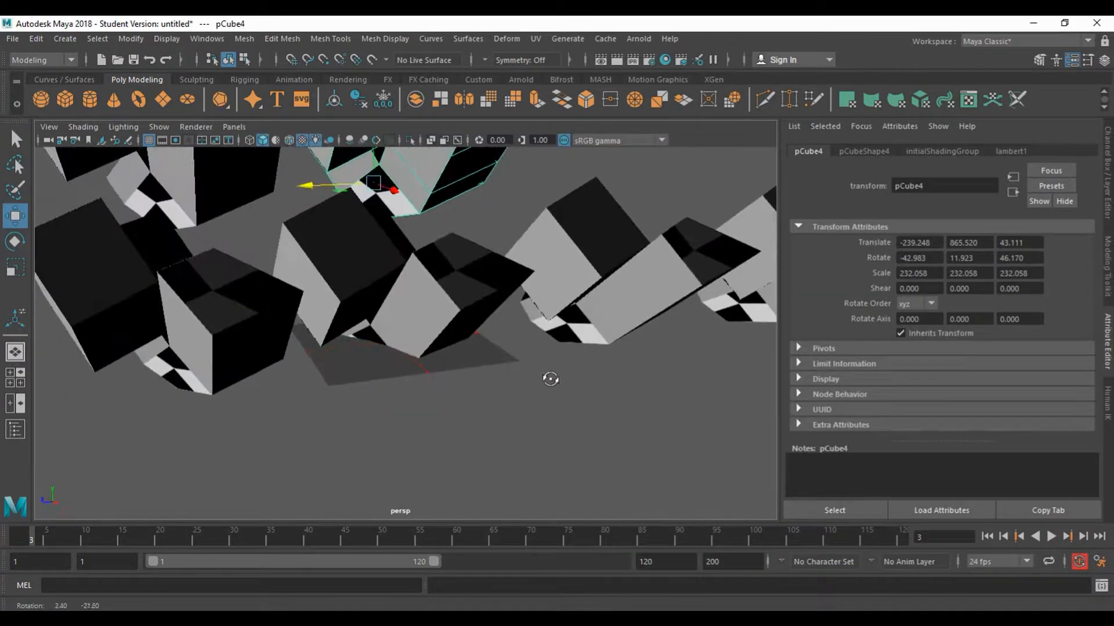
pyautogui.click(357, 279)
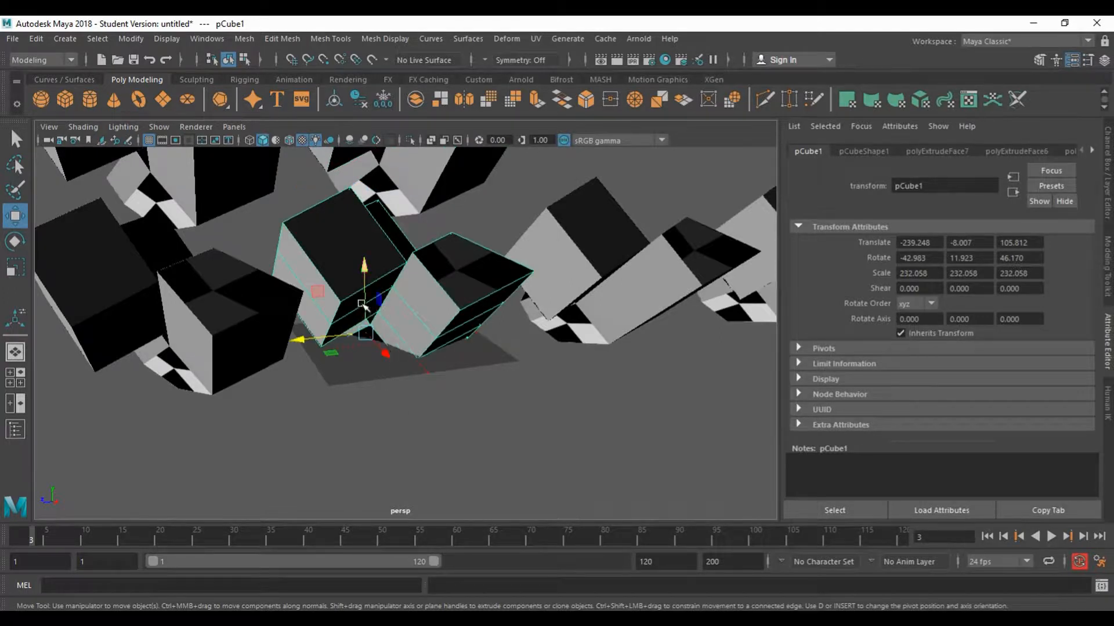
pyautogui.press('x')
pyautogui.moveTo(316, 346); pyautogui.dragTo(381, 323)
# - Raise the original mesh along Y to -3 with grid snapping
pyautogui.scroll(5, 425, 383)
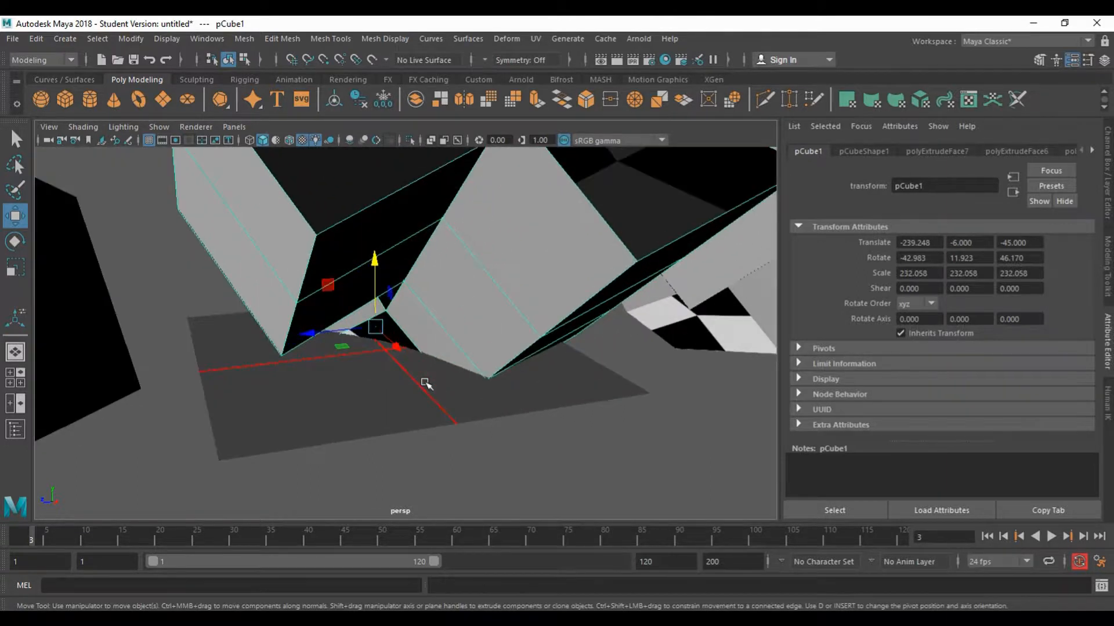
pyautogui.scroll(5, 424, 384)
pyautogui.keyDown('alt'); pyautogui.moveTo(418, 385); pyautogui.dragTo(240, 321, button='middle'); pyautogui.keyUp('alt')
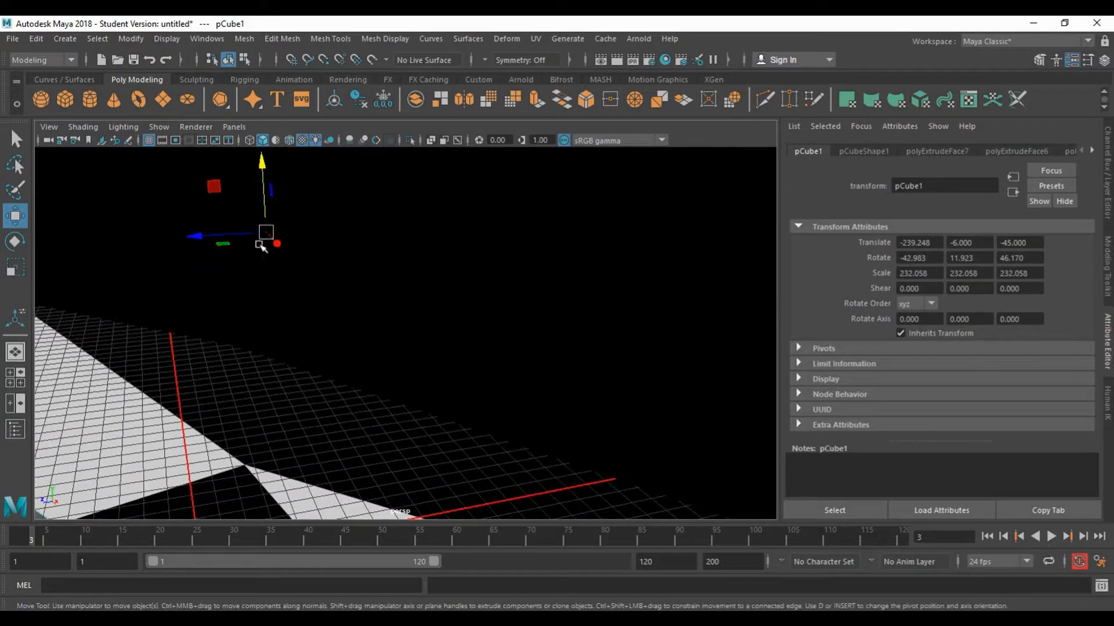
pyautogui.moveTo(257, 209); pyautogui.dragTo(297, 228)
pyautogui.scroll(-8, 308, 301)
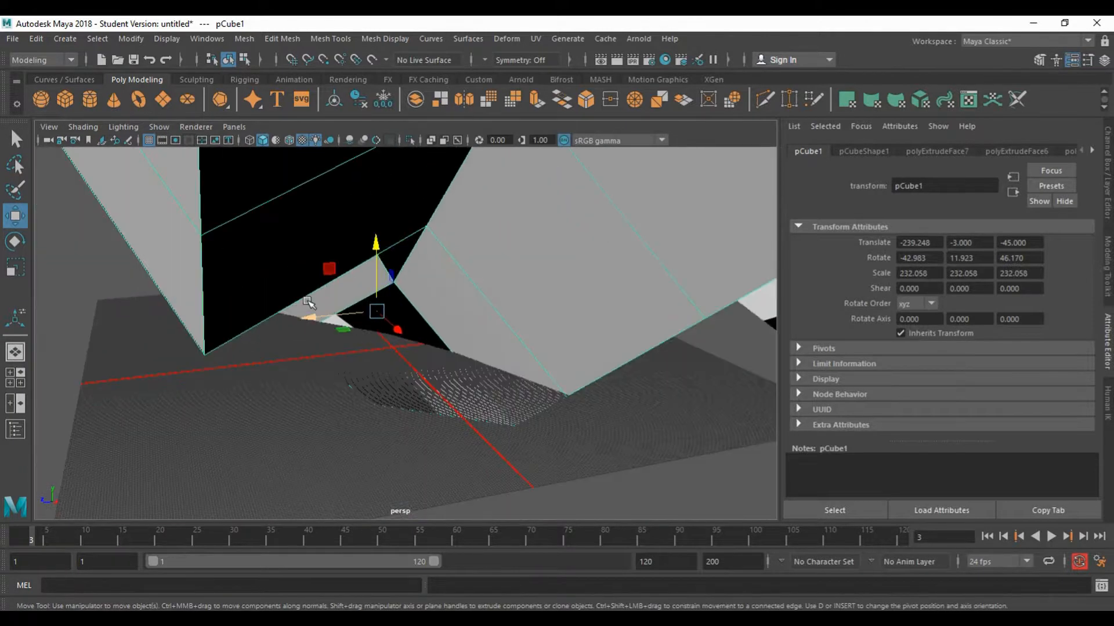
pyautogui.scroll(-2, 369, 321)
pyautogui.scroll(-3, 372, 323)
pyautogui.scroll(3, 423, 360)
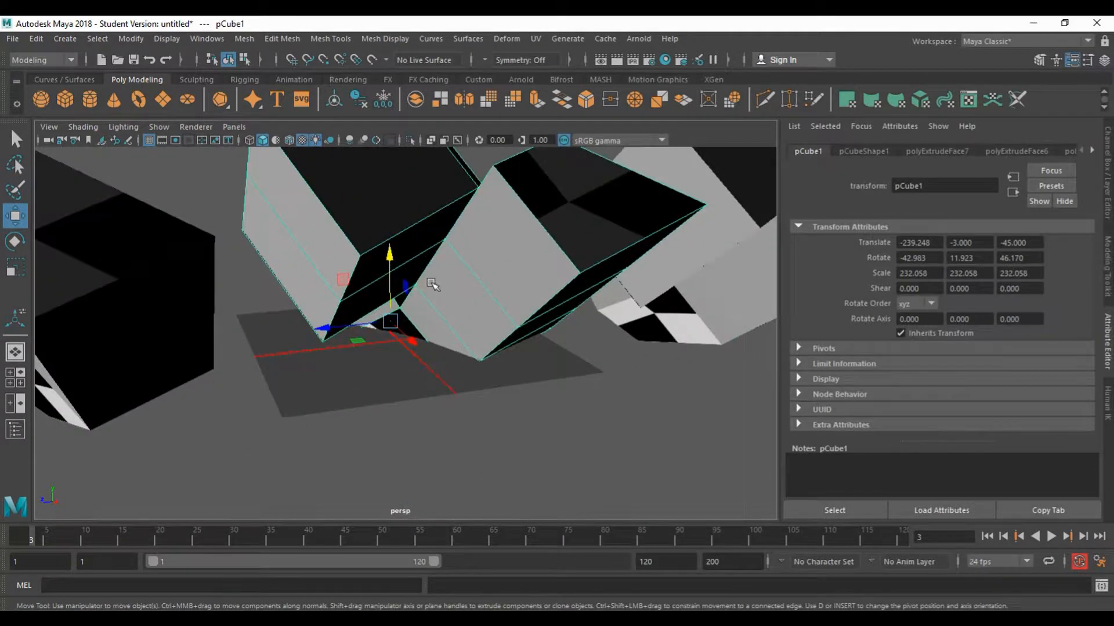
# - Move the original mesh with point snapping to about X 0, Y 119, Z -369, close to the neighbouring copy
pyautogui.press('v')
pyautogui.scroll(-4, 406, 360)
pyautogui.scroll(2, 406, 359)
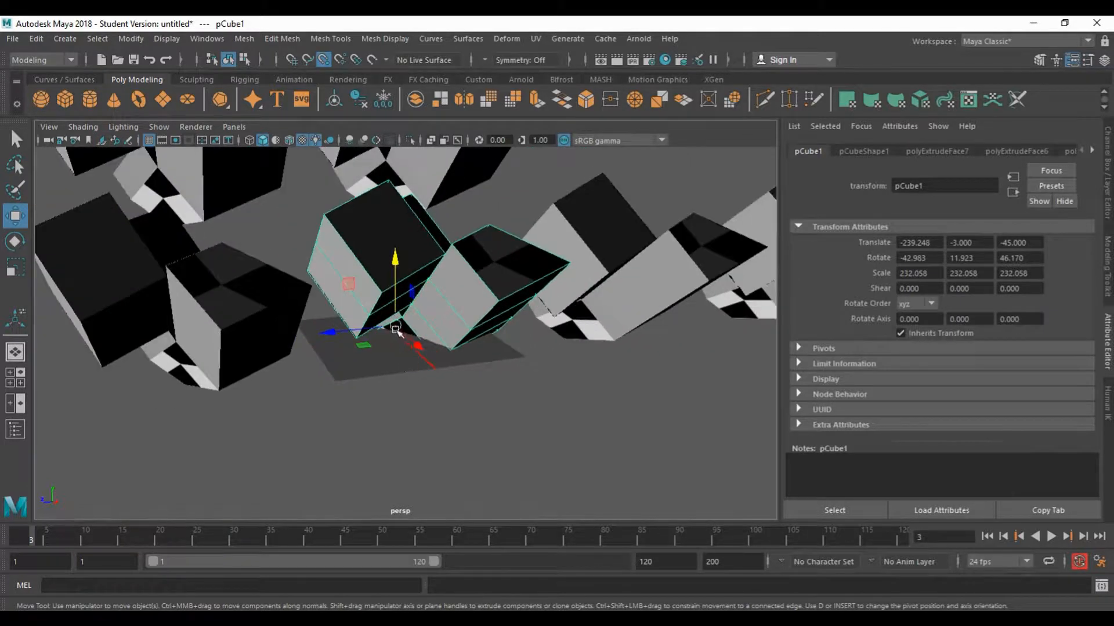
pyautogui.press('v')
pyautogui.moveTo(396, 325); pyautogui.dragTo(464, 306)
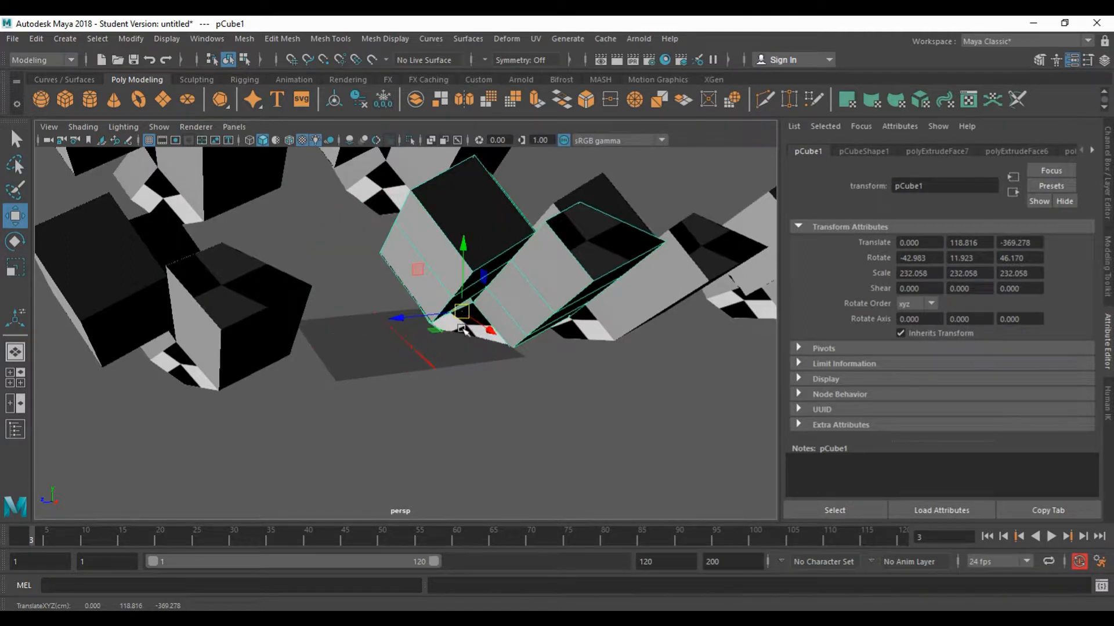
# - Snap the original mesh back onto the grid at X -12, Y 0, Z 51
pyautogui.press('x')
pyautogui.moveTo(463, 318); pyautogui.dragTo(395, 341)
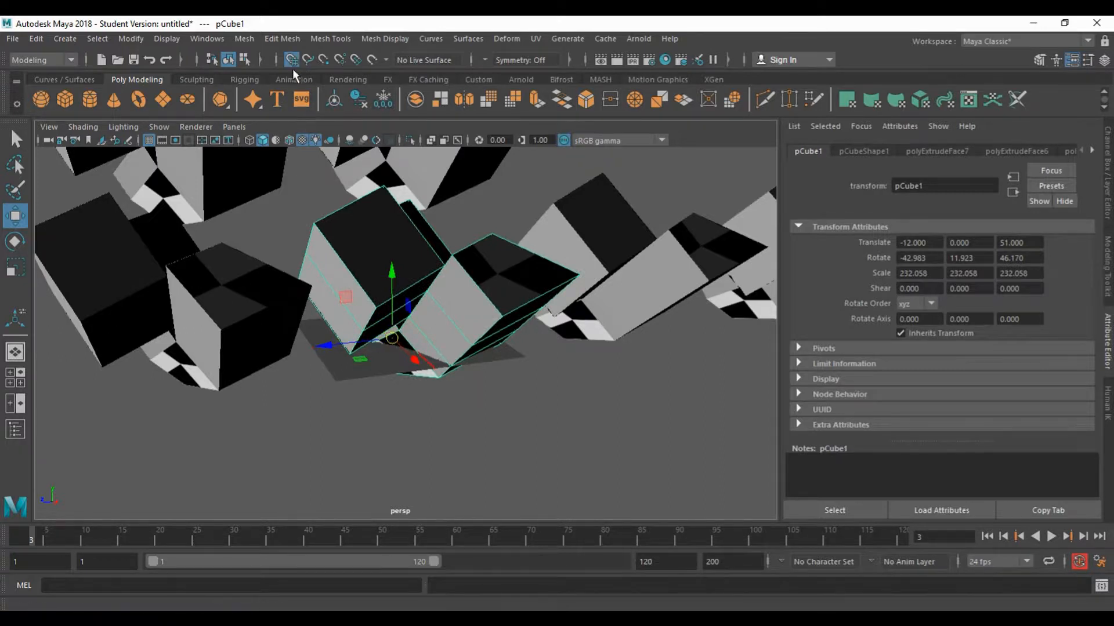
pyautogui.press('v')
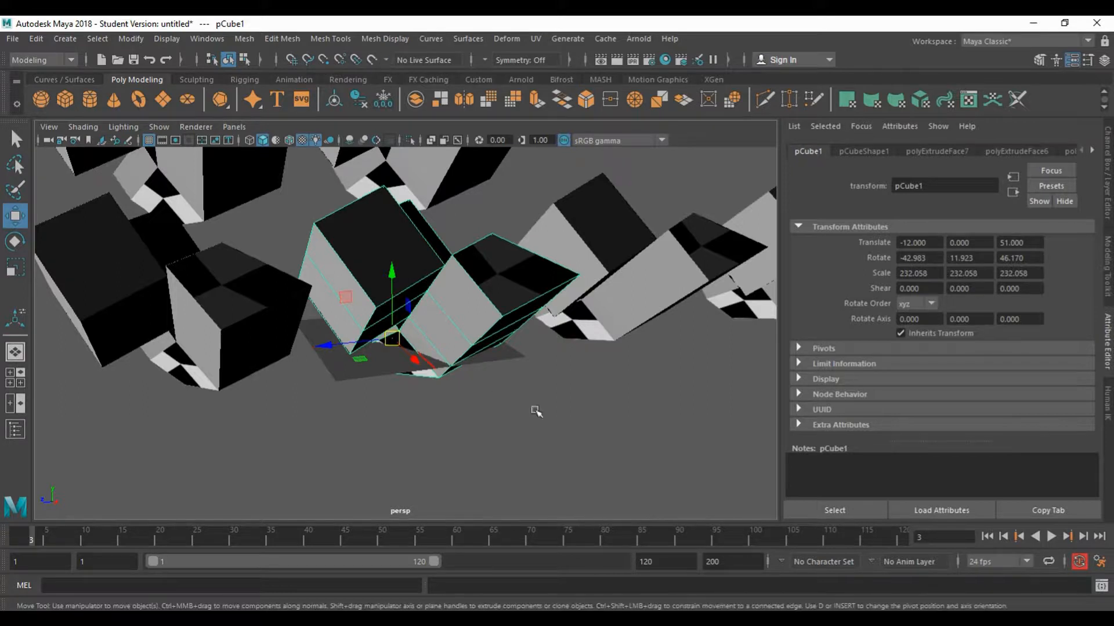
pyautogui.scroll(-3, 512, 372)
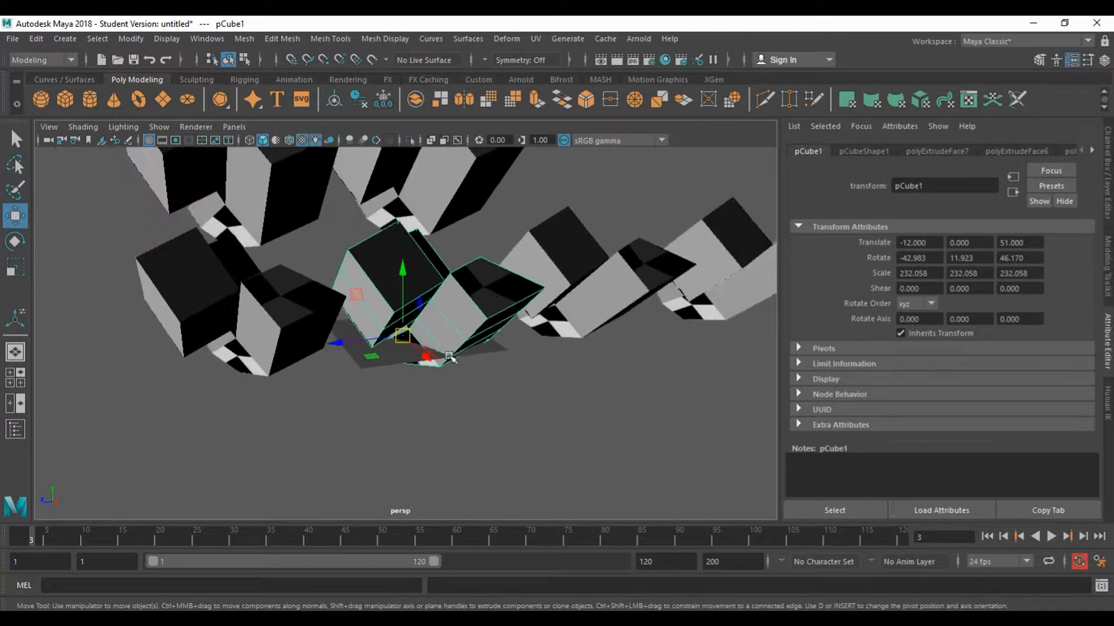
pyautogui.scroll(-3, 464, 351)
pyautogui.scroll(4, 460, 355)
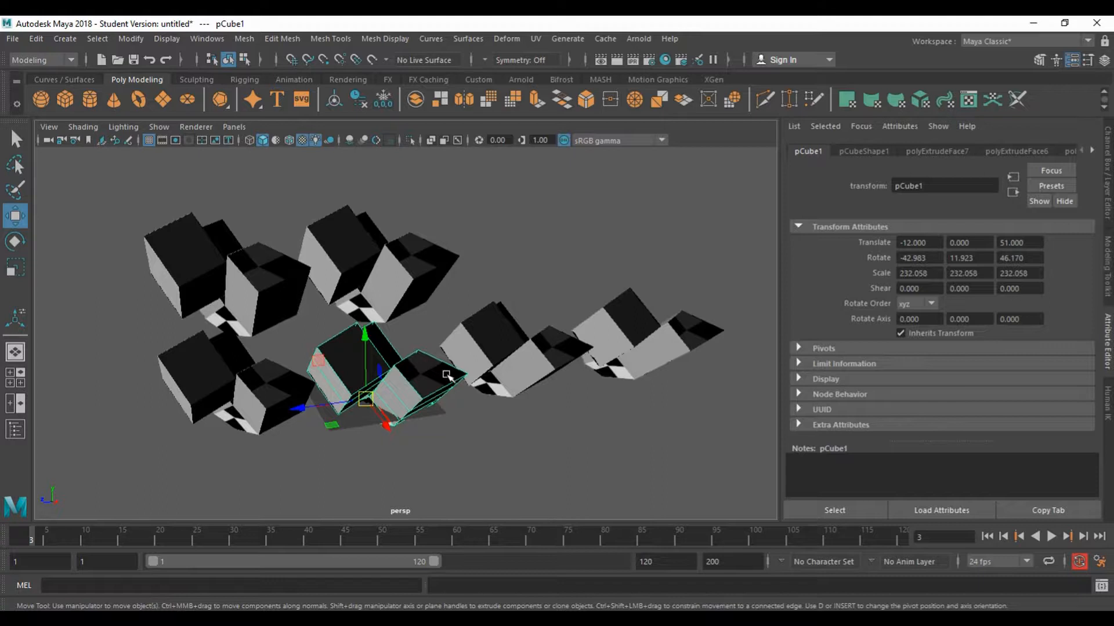